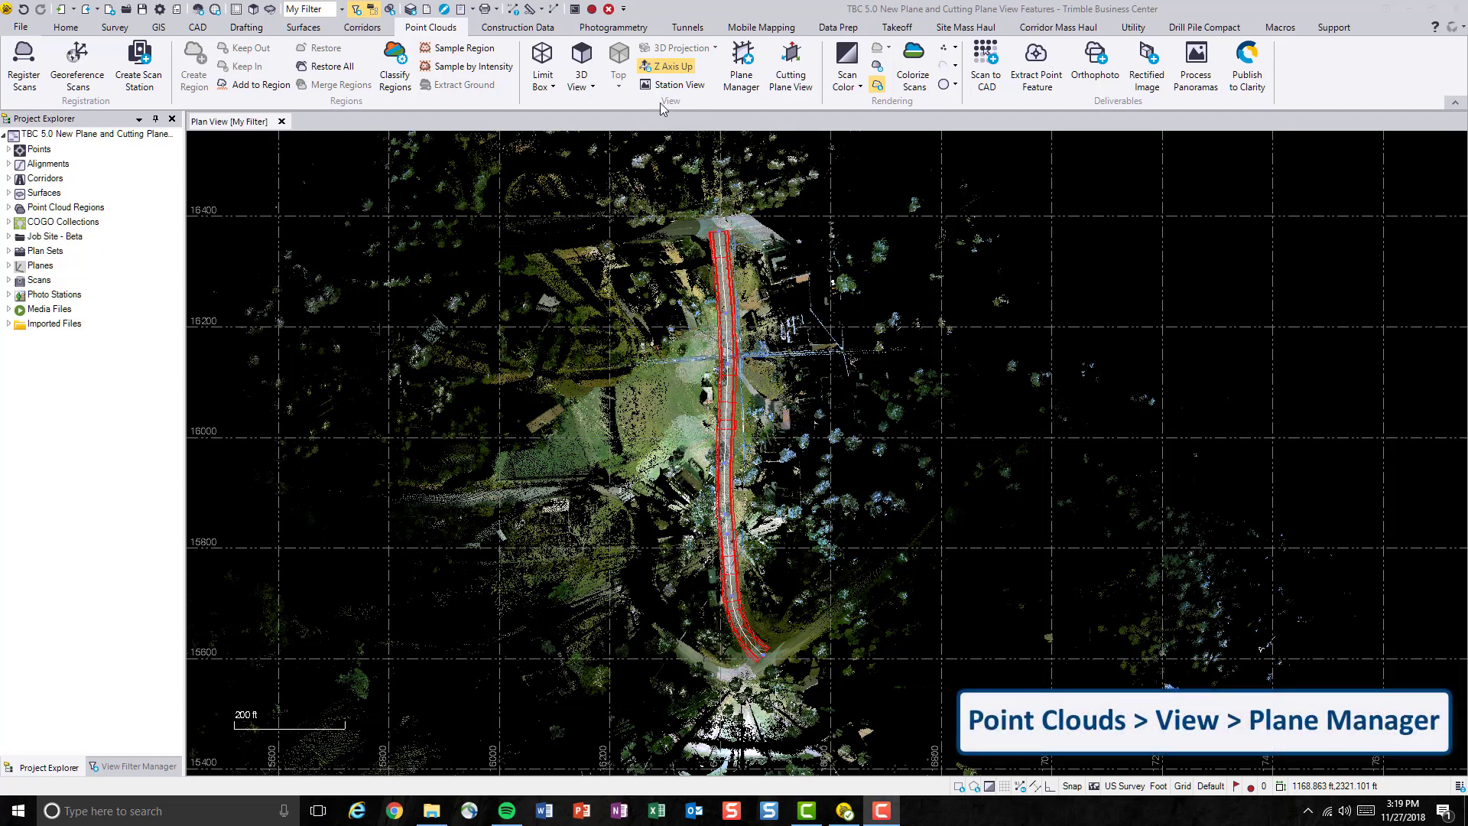
Open the Plane Manager, create a new plane and name it "road".
{"action": "left_click", "coordinate": [741, 69]}
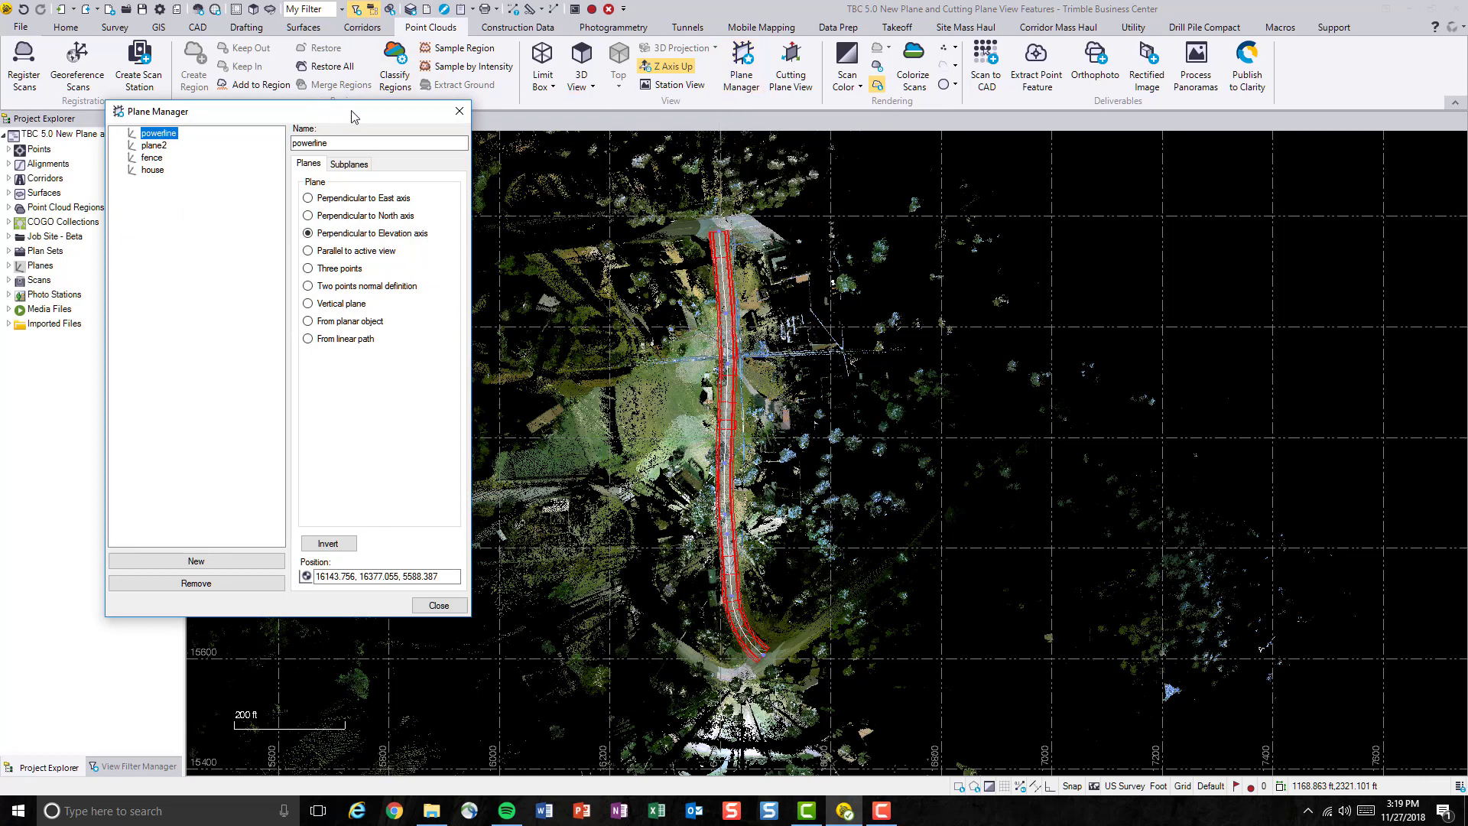
{"action": "left_click_drag", "start_coordinate": [329, 115], "coordinate": [422, 149]}
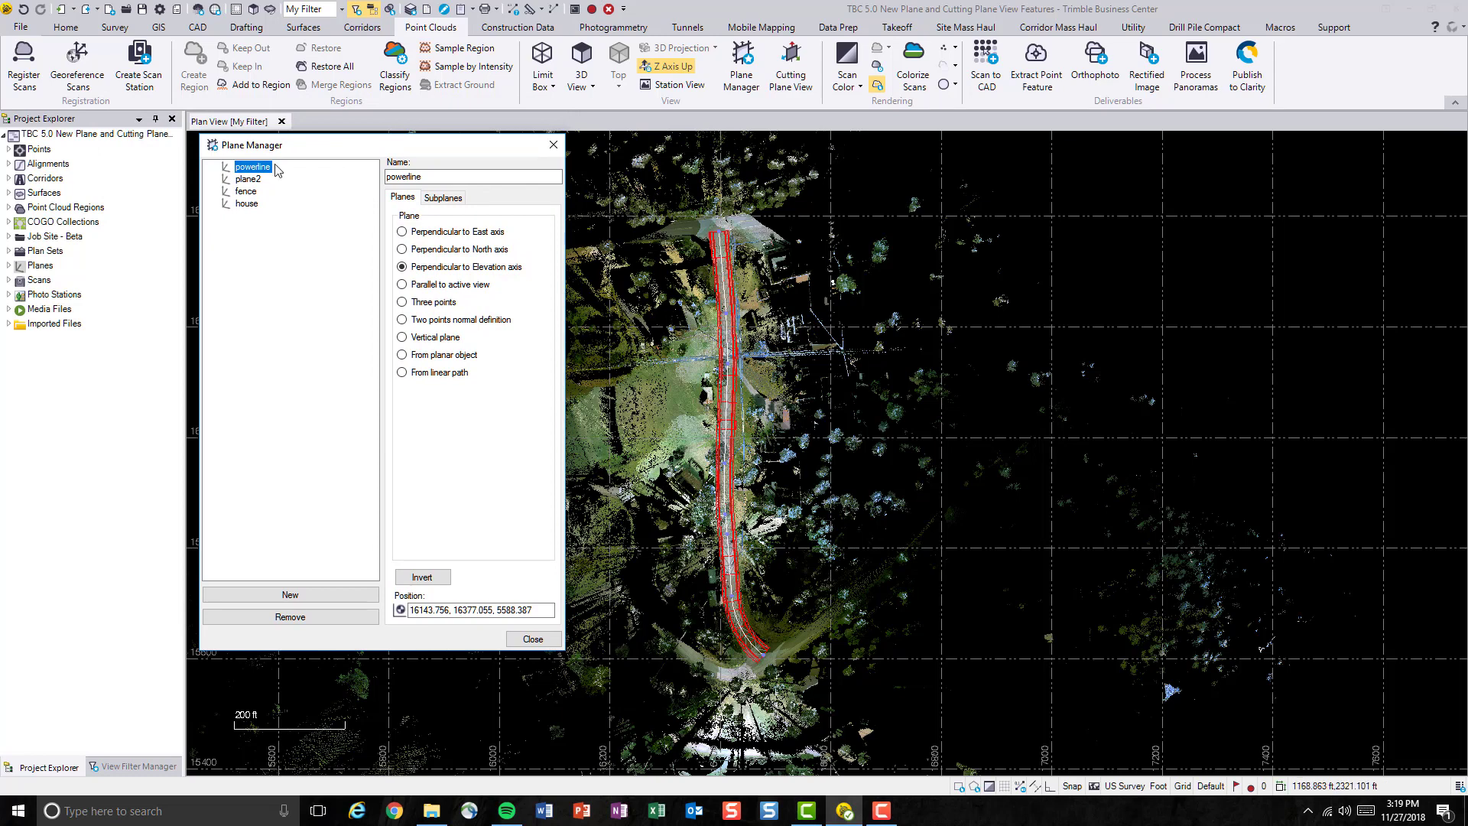
{"action": "left_click", "coordinate": [328, 599]}
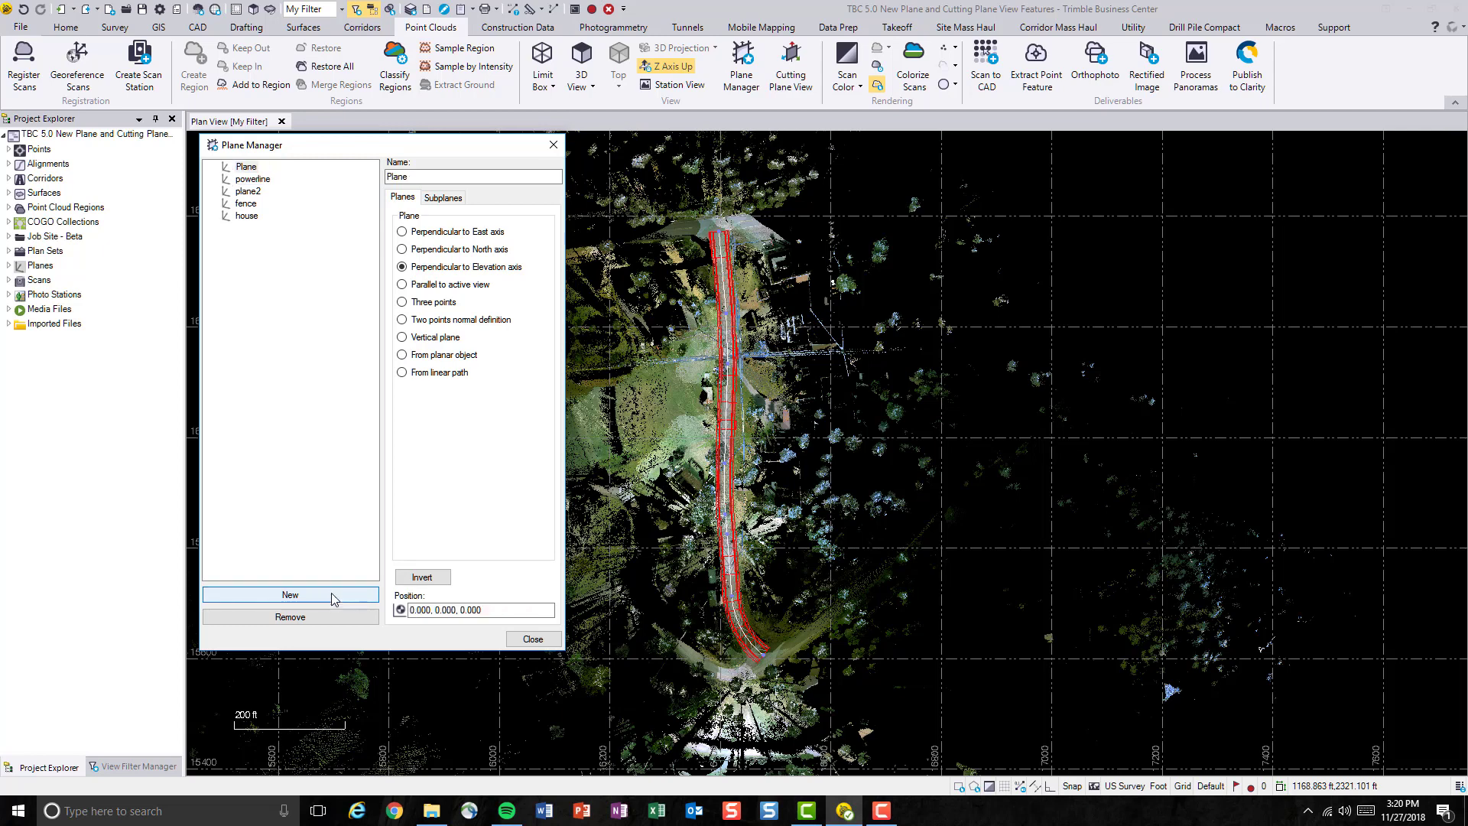
{"action": "double_click", "coordinate": [447, 177]}
{"action": "type", "text": "road"}
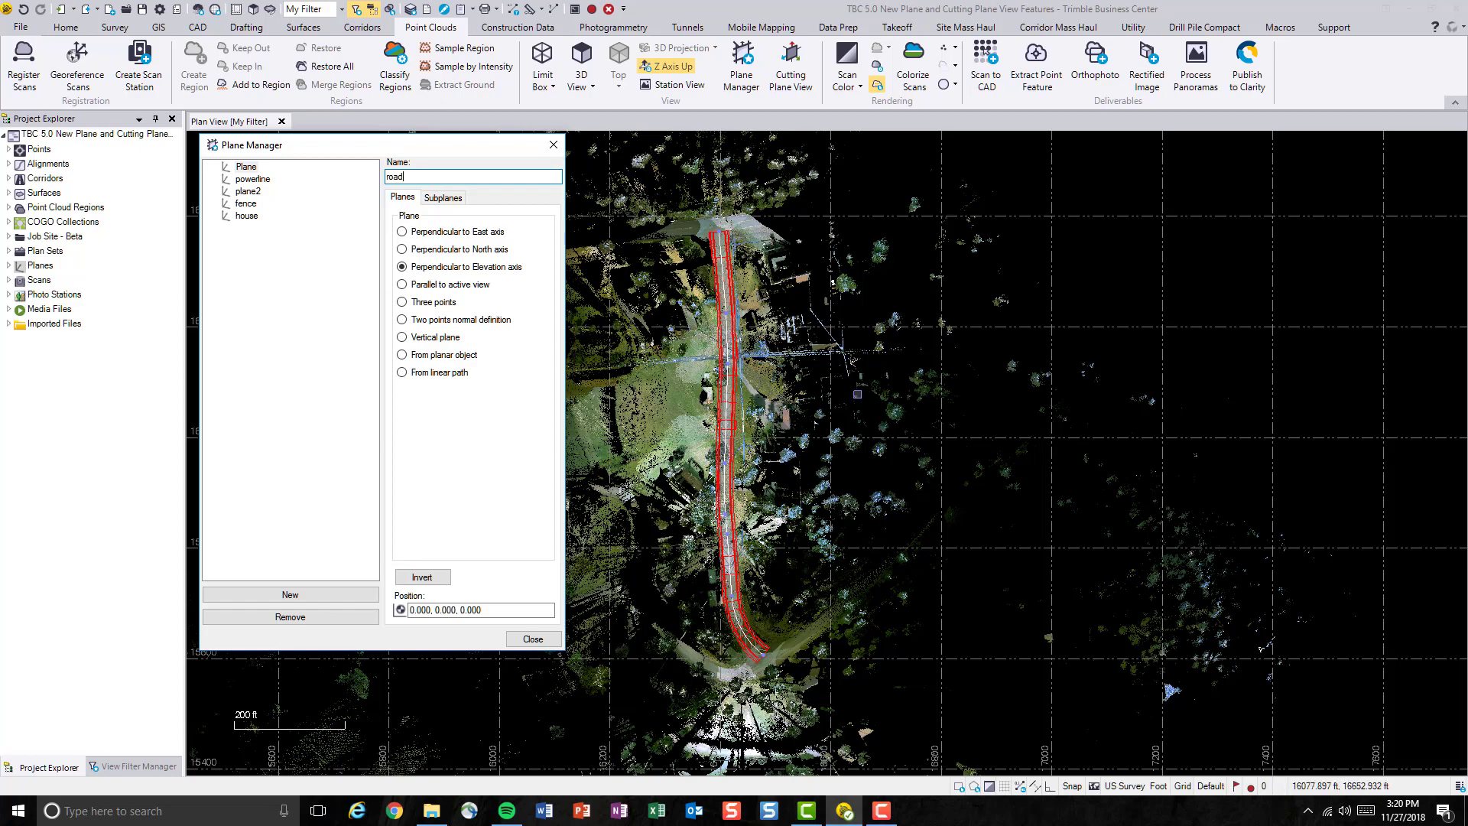
Define the road plane from a linear path using the Centerline horizontal alignment, oriented perpendicular to the path.
{"action": "scroll", "coordinate": [723, 459], "scroll_direction": "up", "scroll_amount": 2}
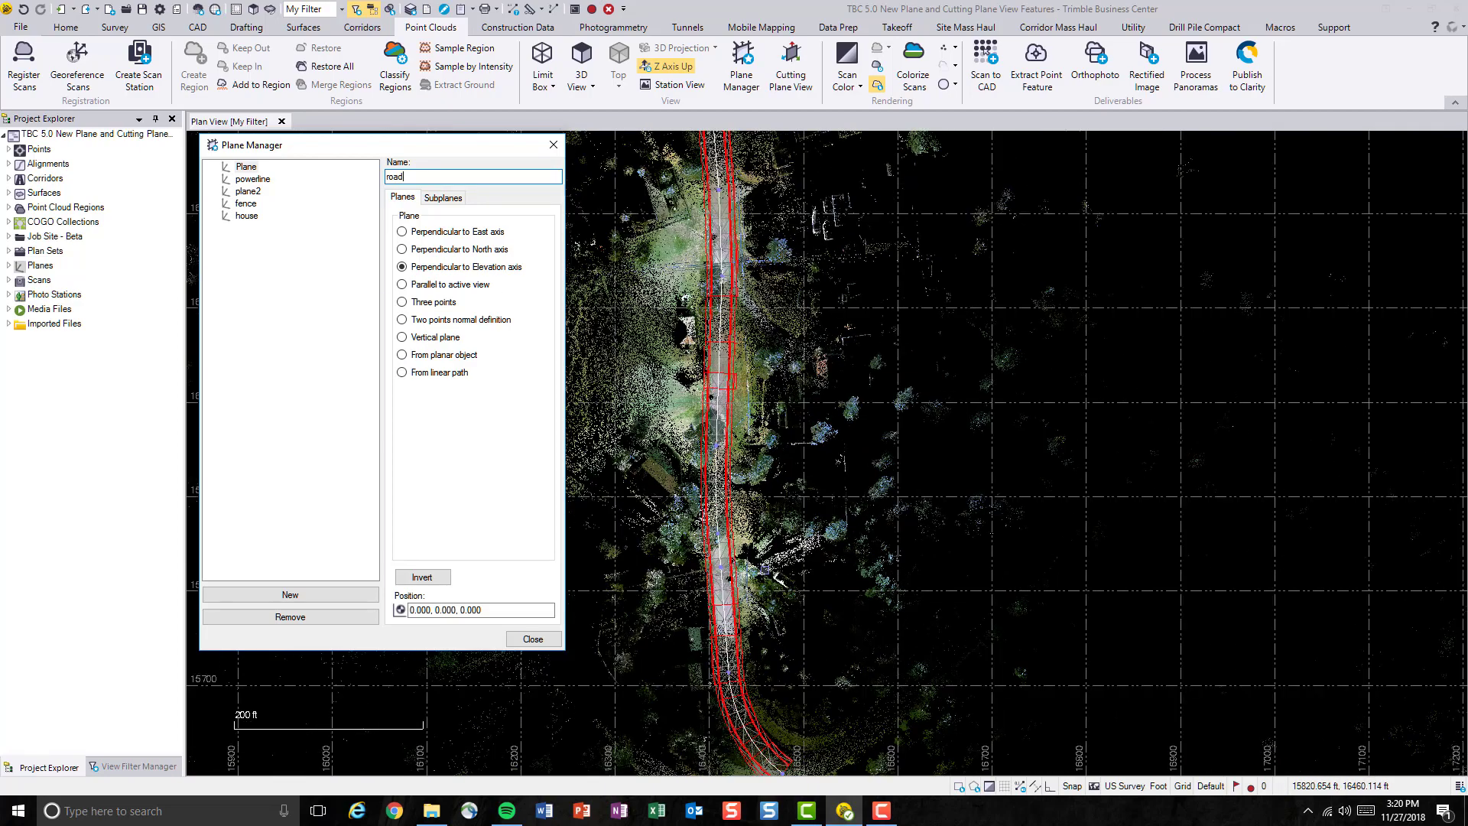
{"action": "scroll", "coordinate": [779, 497], "scroll_direction": "up", "scroll_amount": 1}
{"action": "middle_click_drag", "start_coordinate": [741, 666], "coordinate": [795, 541]}
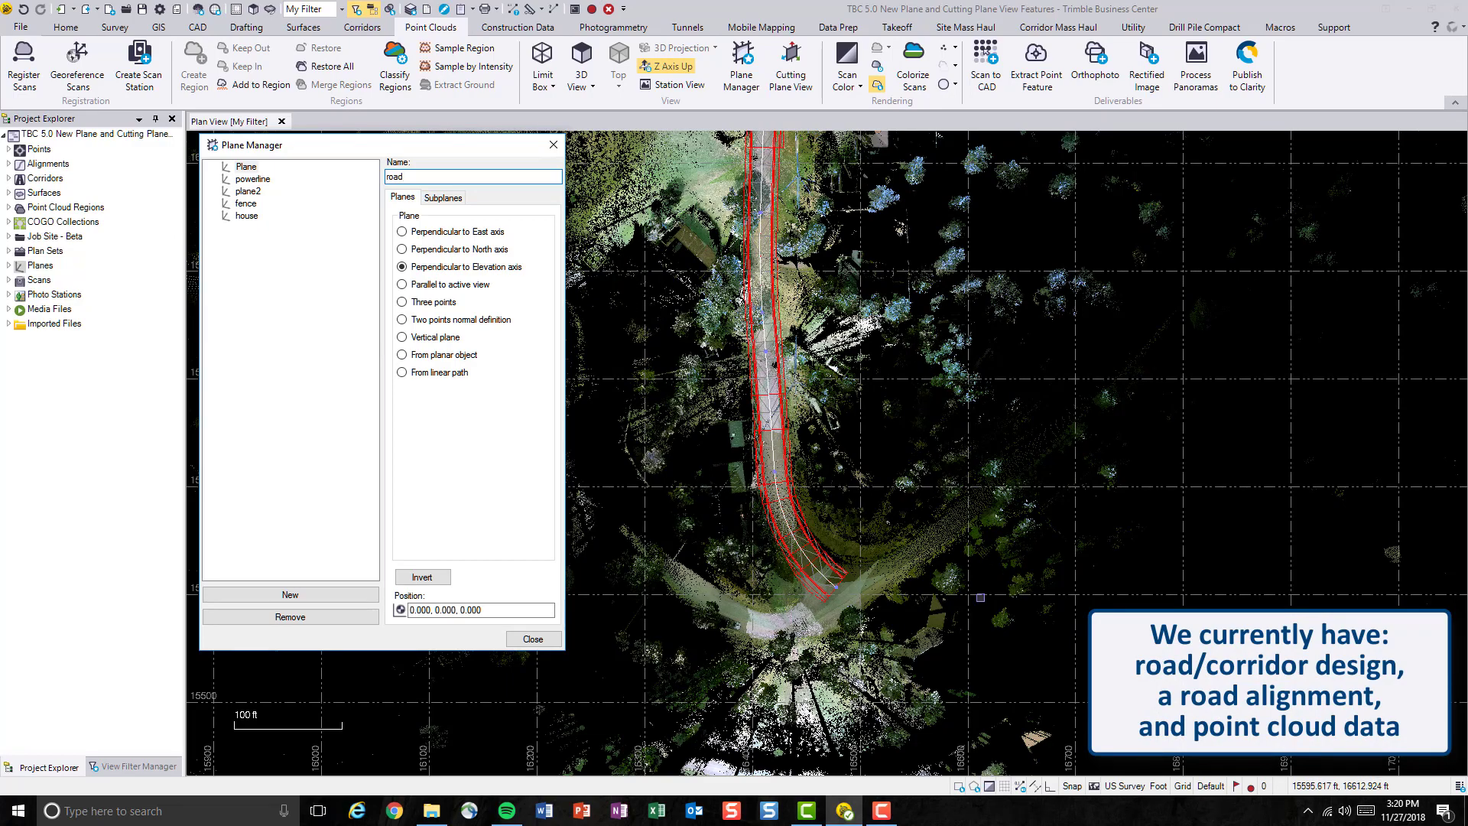
{"action": "scroll", "coordinate": [980, 587], "scroll_direction": "down", "scroll_amount": 1}
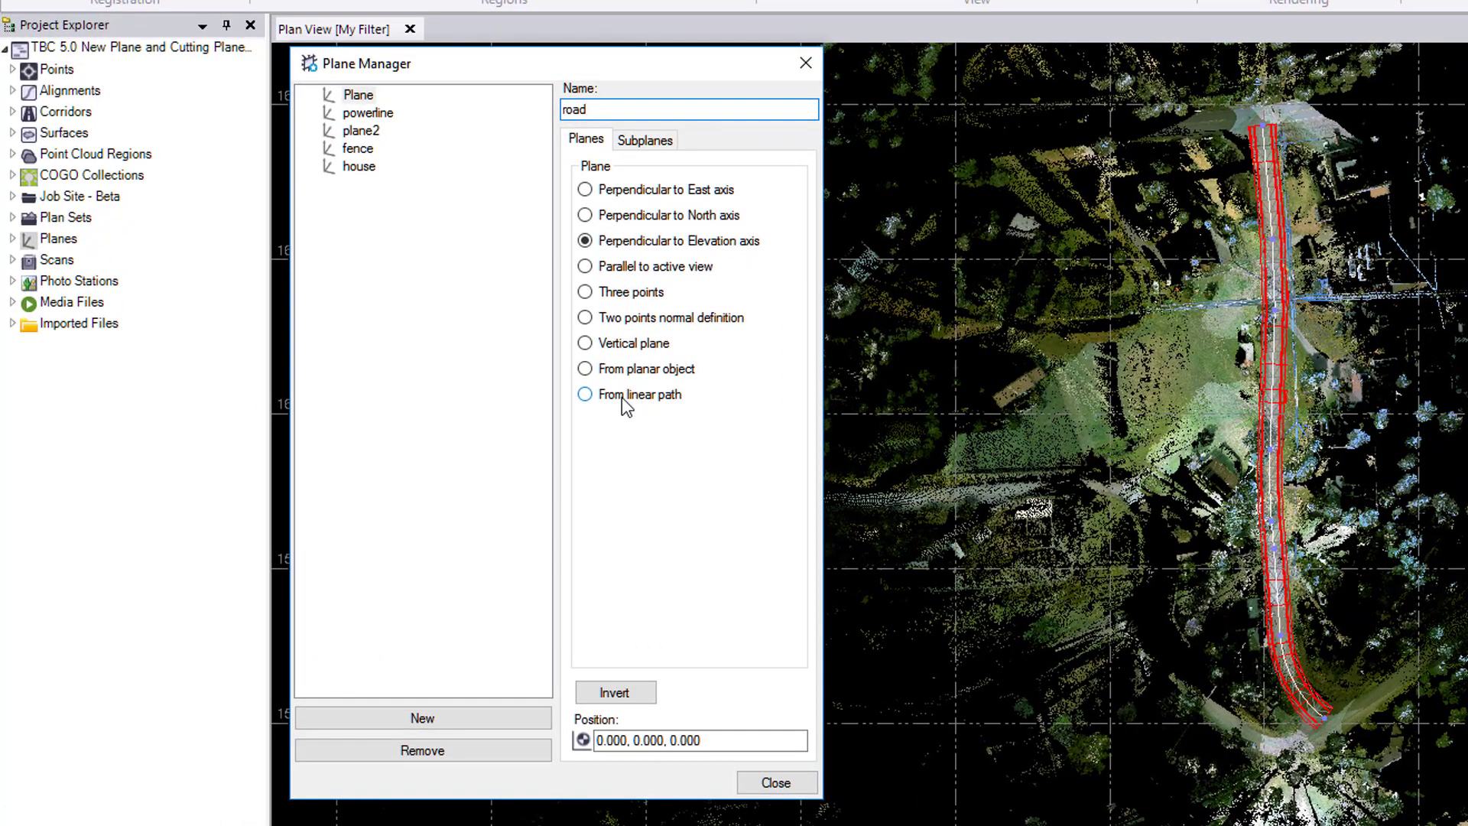
{"action": "left_click", "coordinate": [622, 395]}
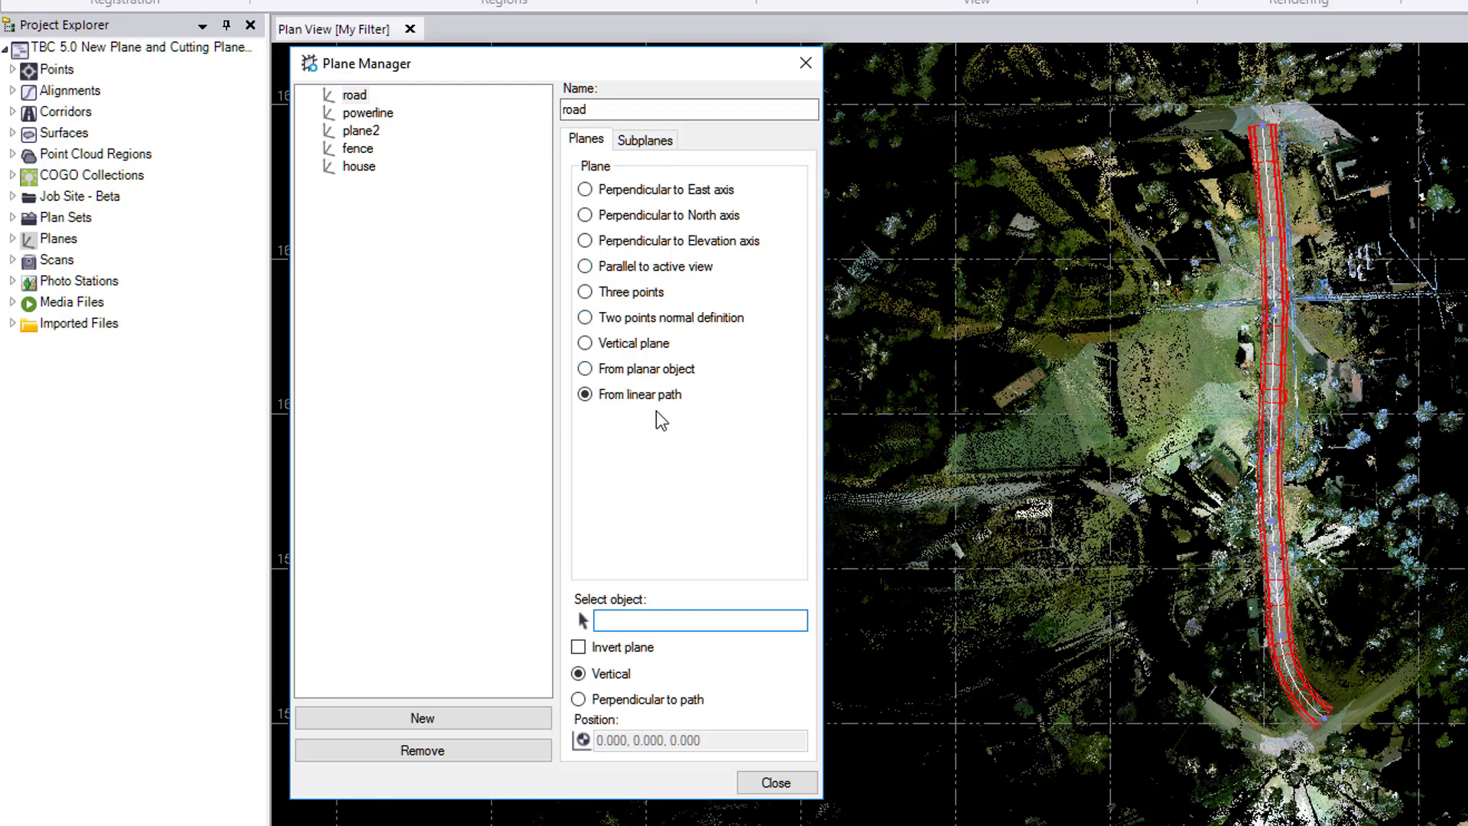
{"action": "scroll", "coordinate": [1316, 783], "scroll_direction": "up", "scroll_amount": 2}
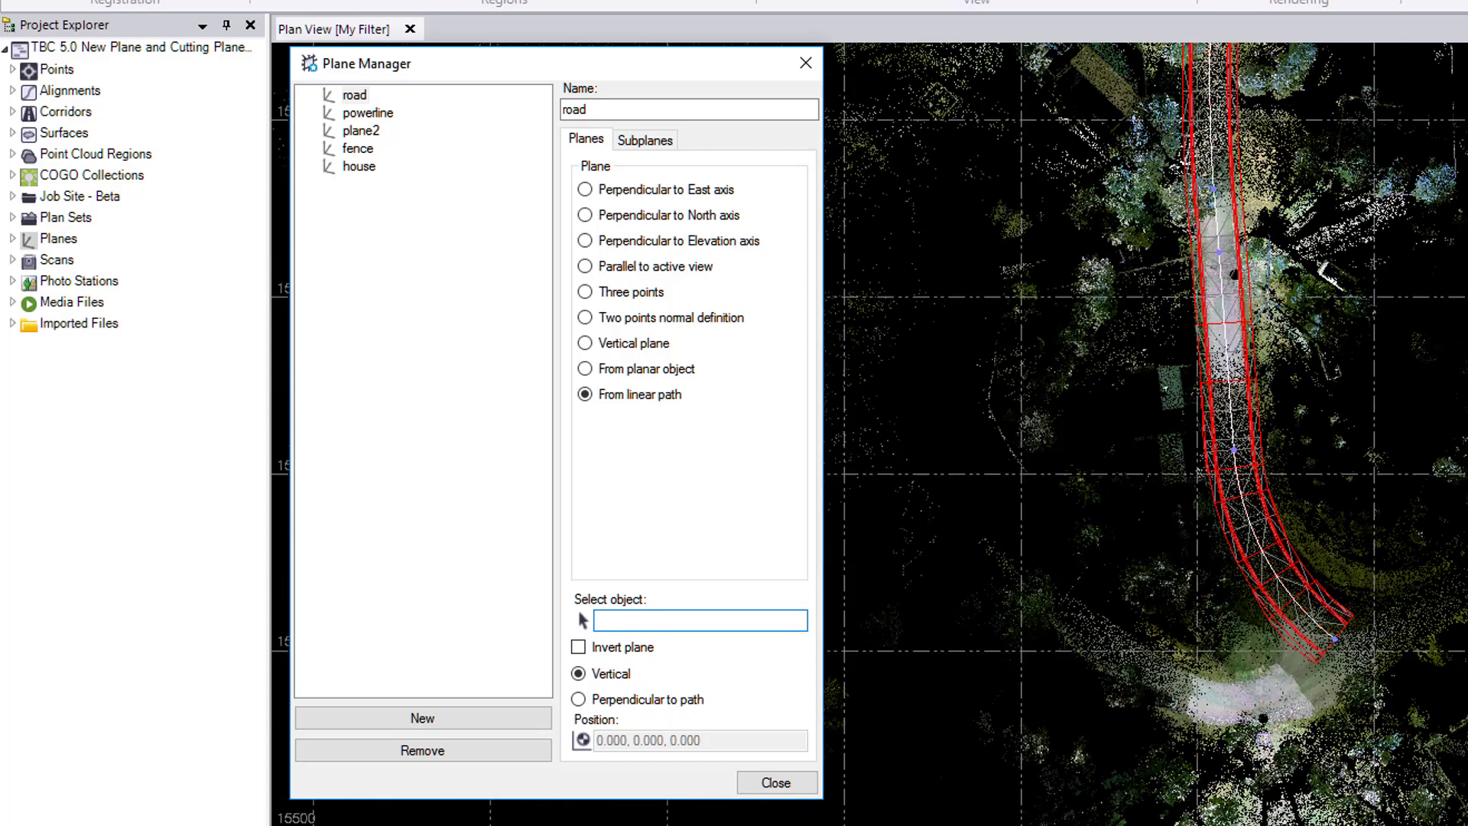
{"action": "scroll", "coordinate": [1261, 726], "scroll_direction": "up", "scroll_amount": 3}
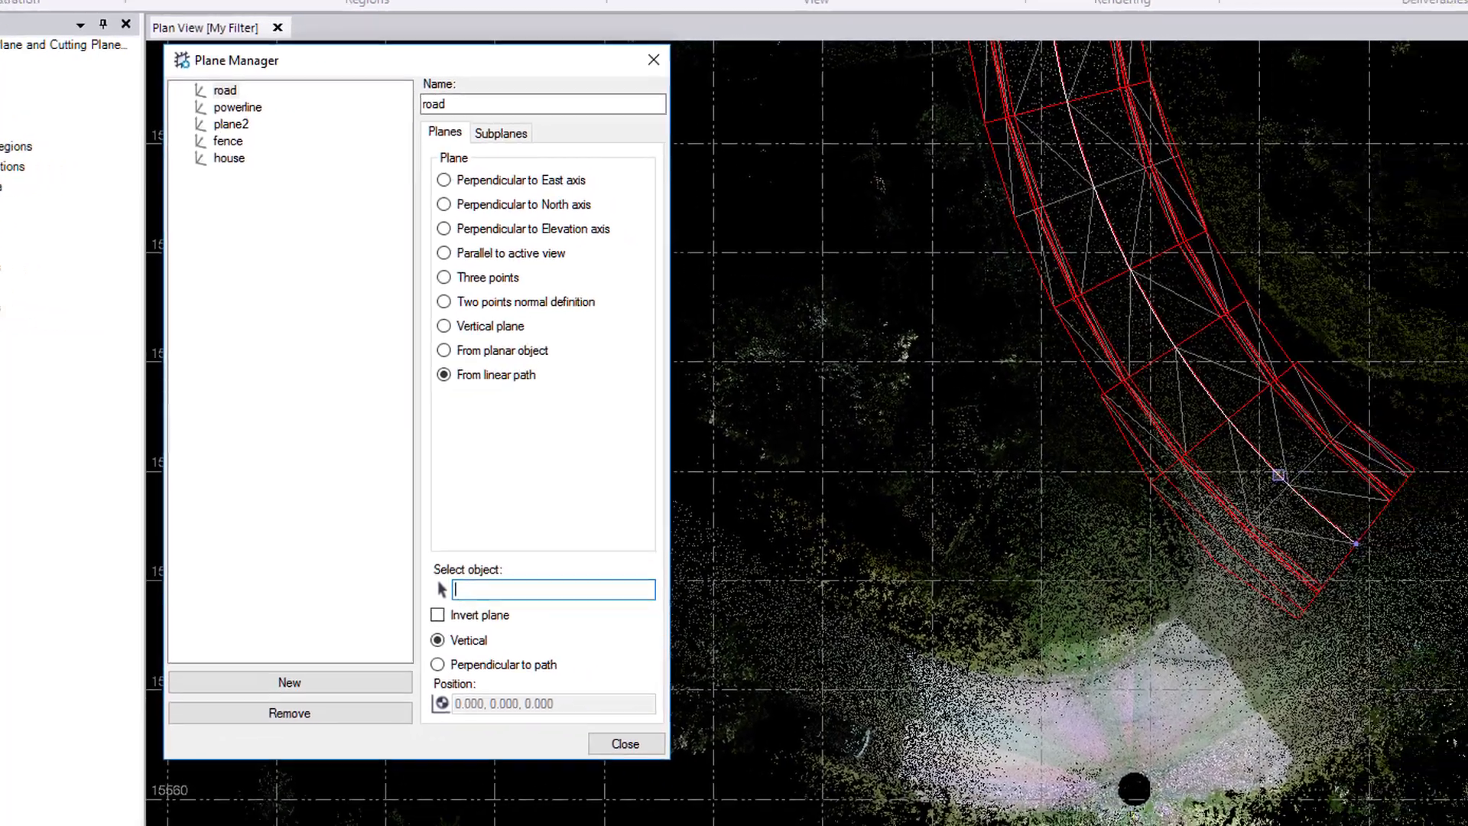
{"action": "left_click", "coordinate": [1462, 498]}
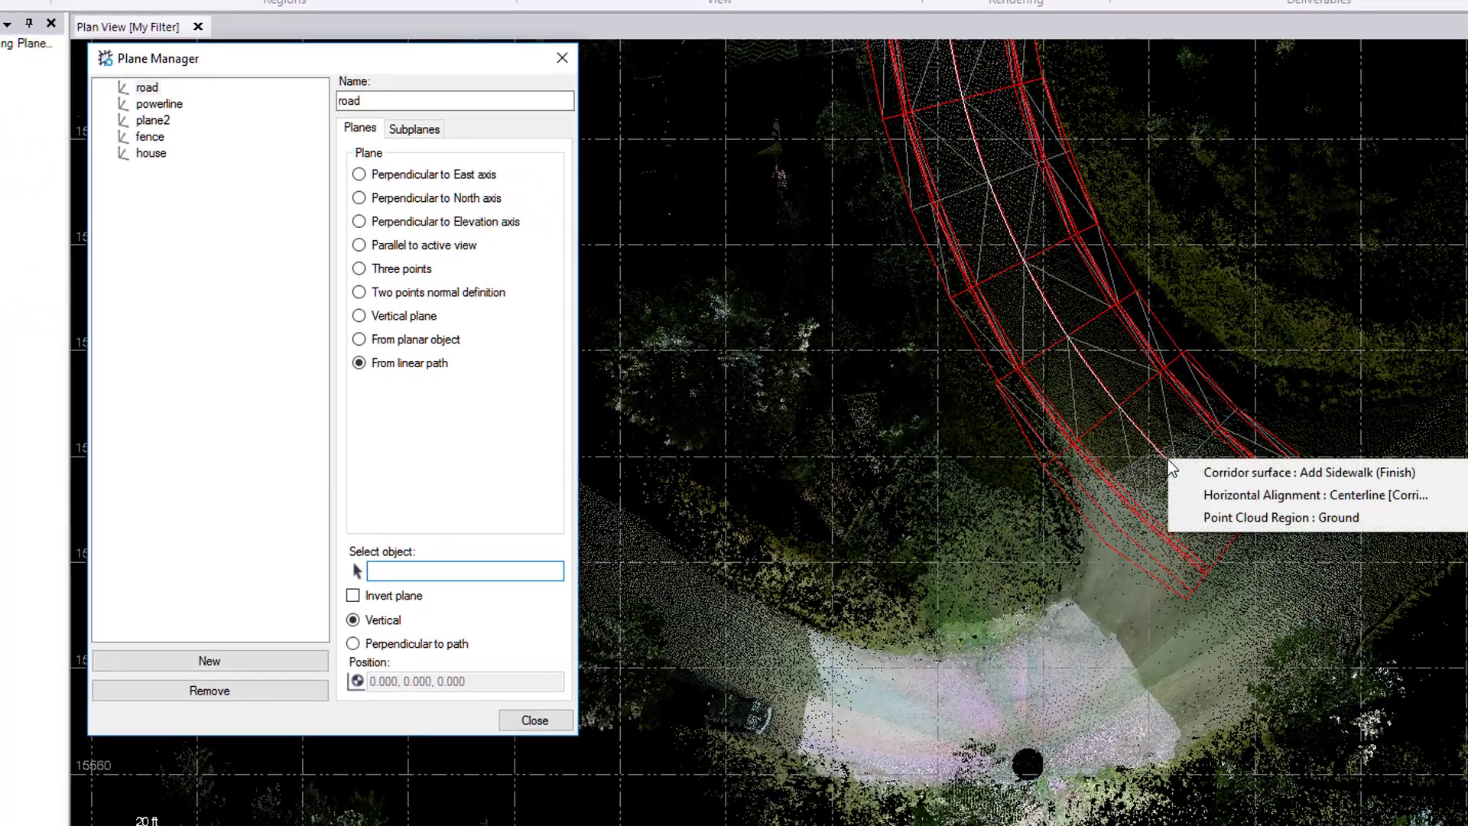
{"action": "left_click", "coordinate": [1242, 505]}
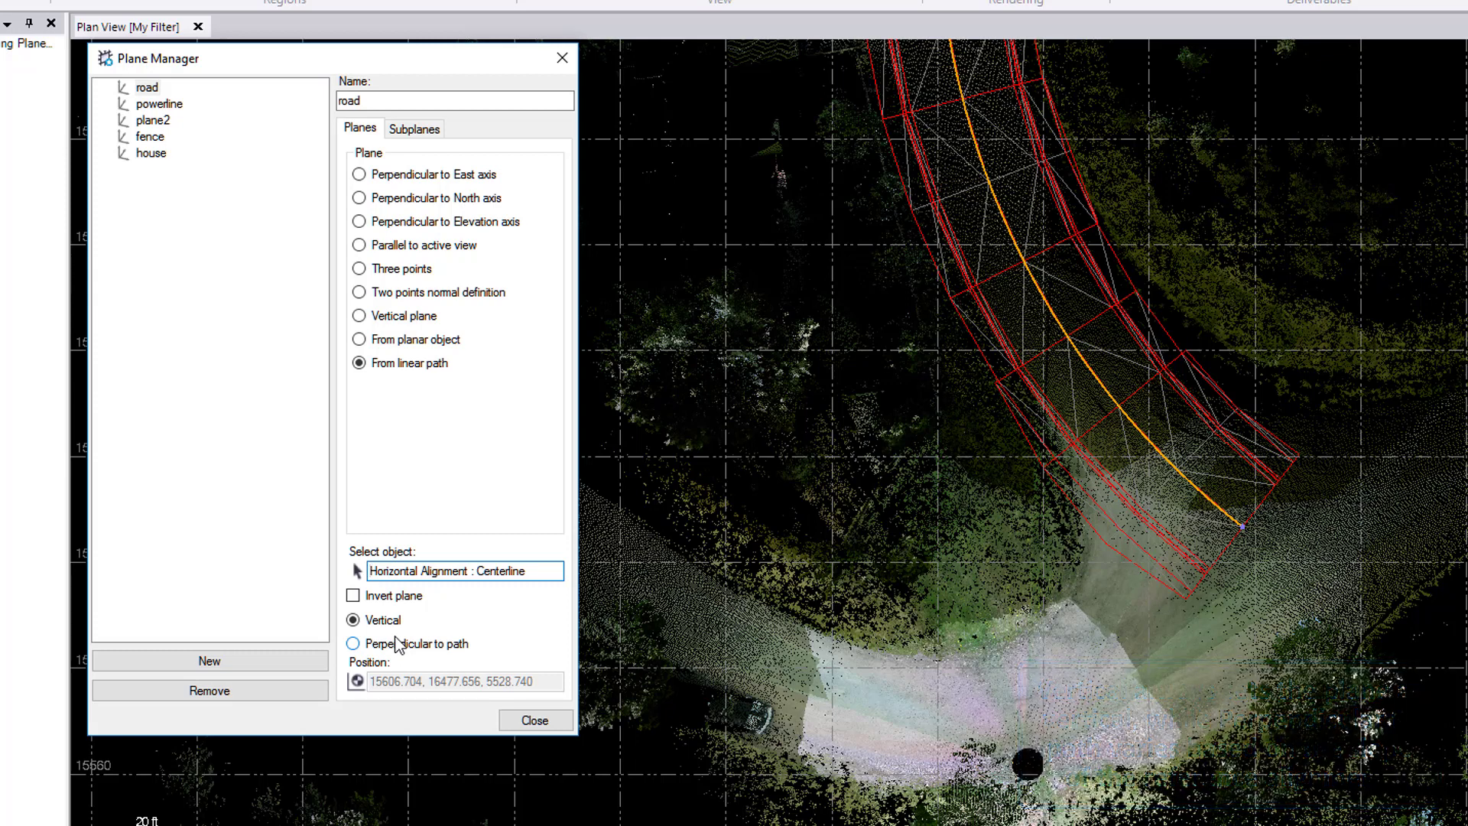
{"action": "left_click", "coordinate": [407, 647]}
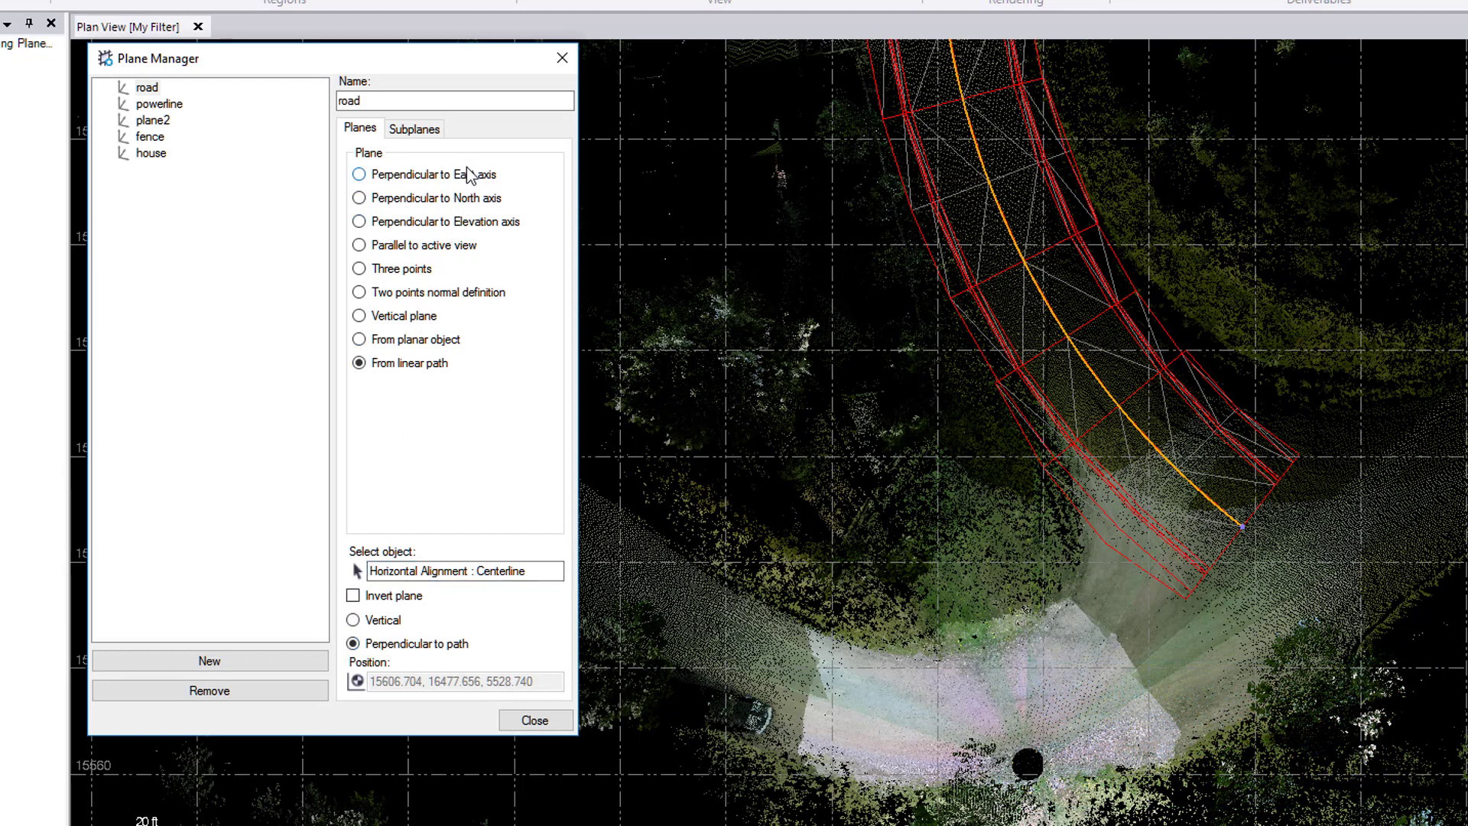
Add subplanes at the start station and end station of the road plane's path.
{"action": "left_click", "coordinate": [419, 136]}
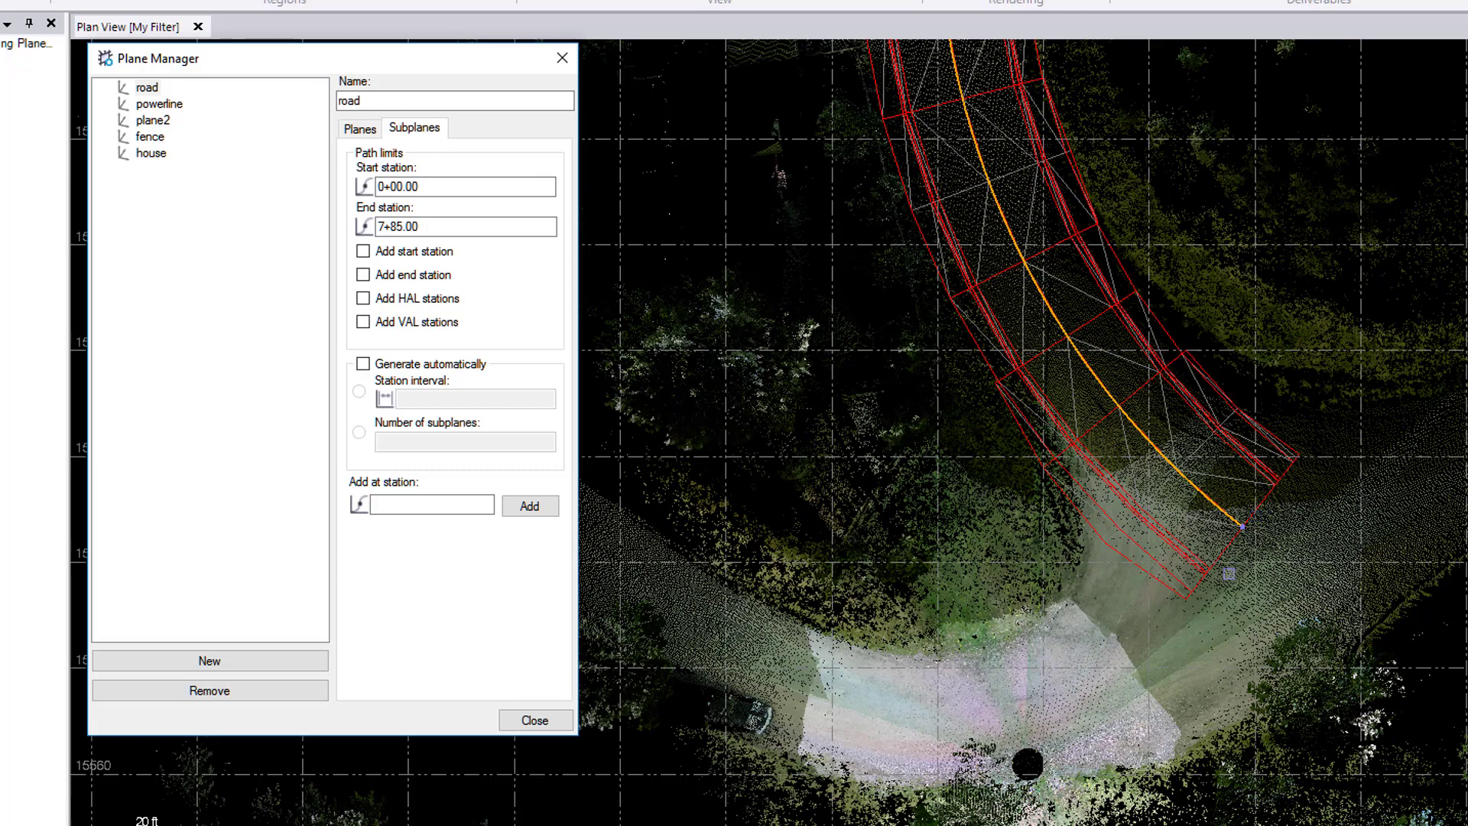
{"action": "scroll", "coordinate": [1219, 597], "scroll_direction": "down", "scroll_amount": 4}
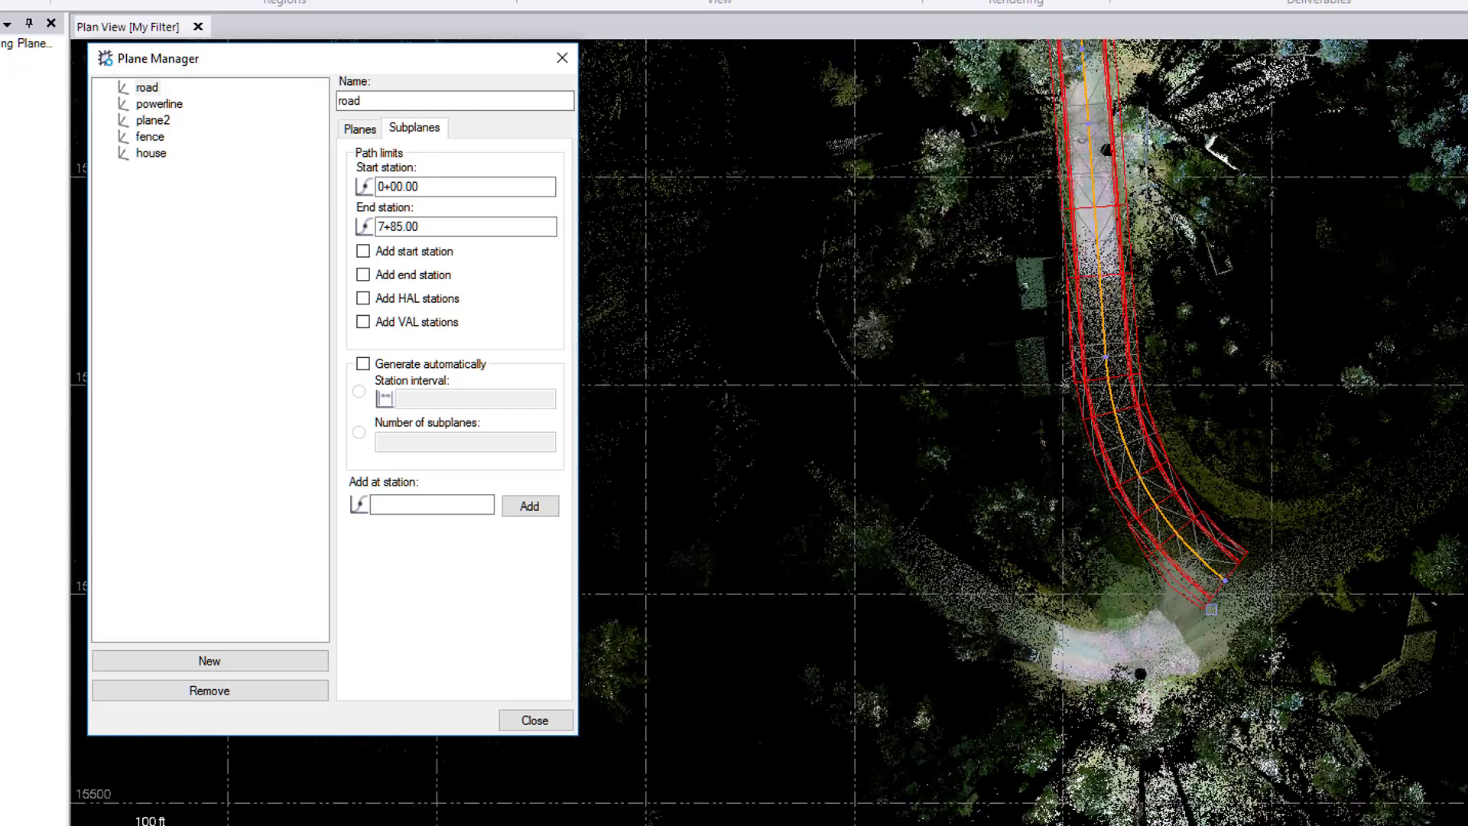
{"action": "scroll", "coordinate": [1211, 610], "scroll_direction": "down", "scroll_amount": 1}
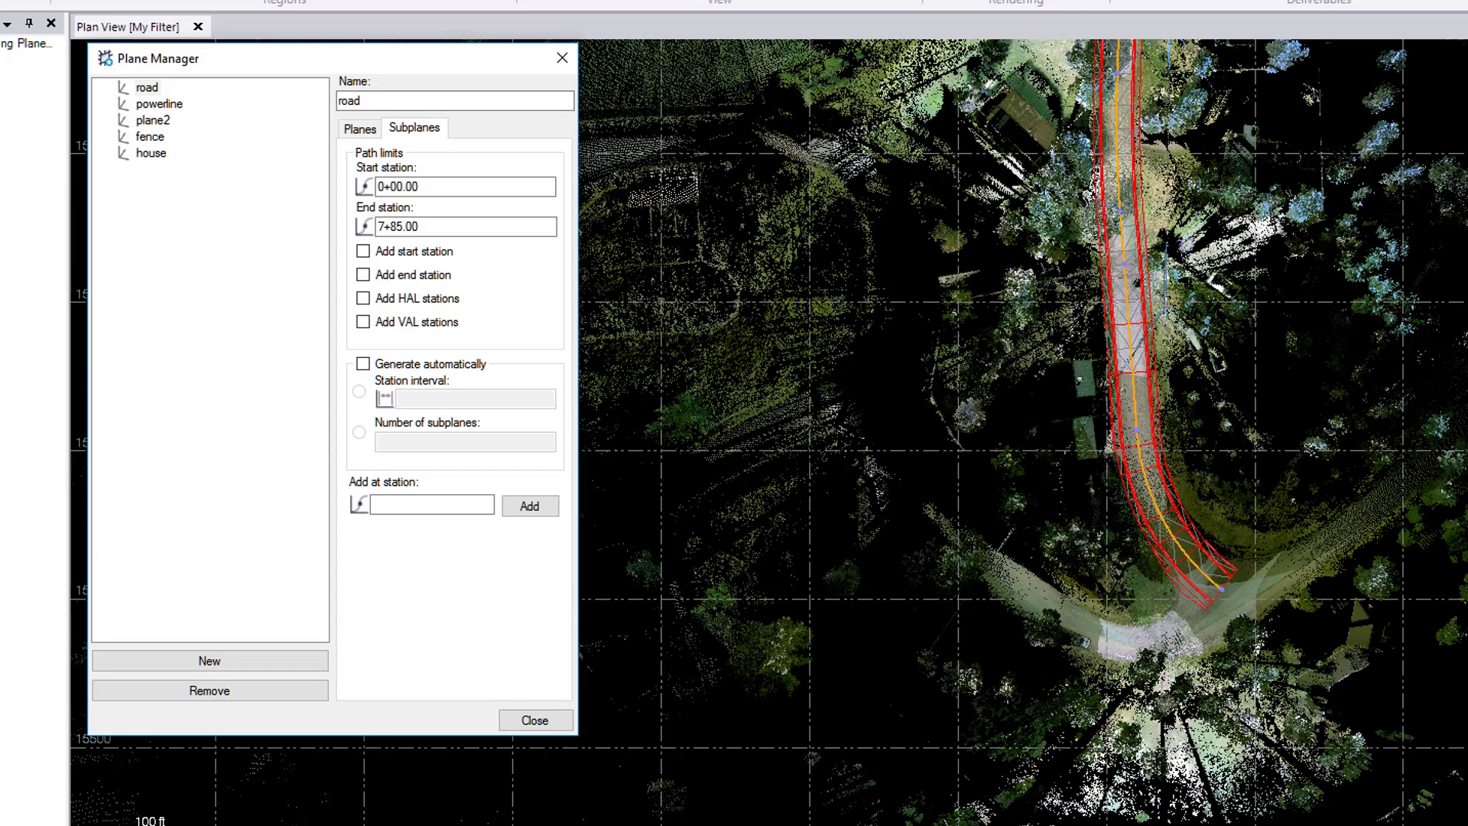
{"action": "scroll", "coordinate": [1050, 379], "scroll_direction": "down", "scroll_amount": 2}
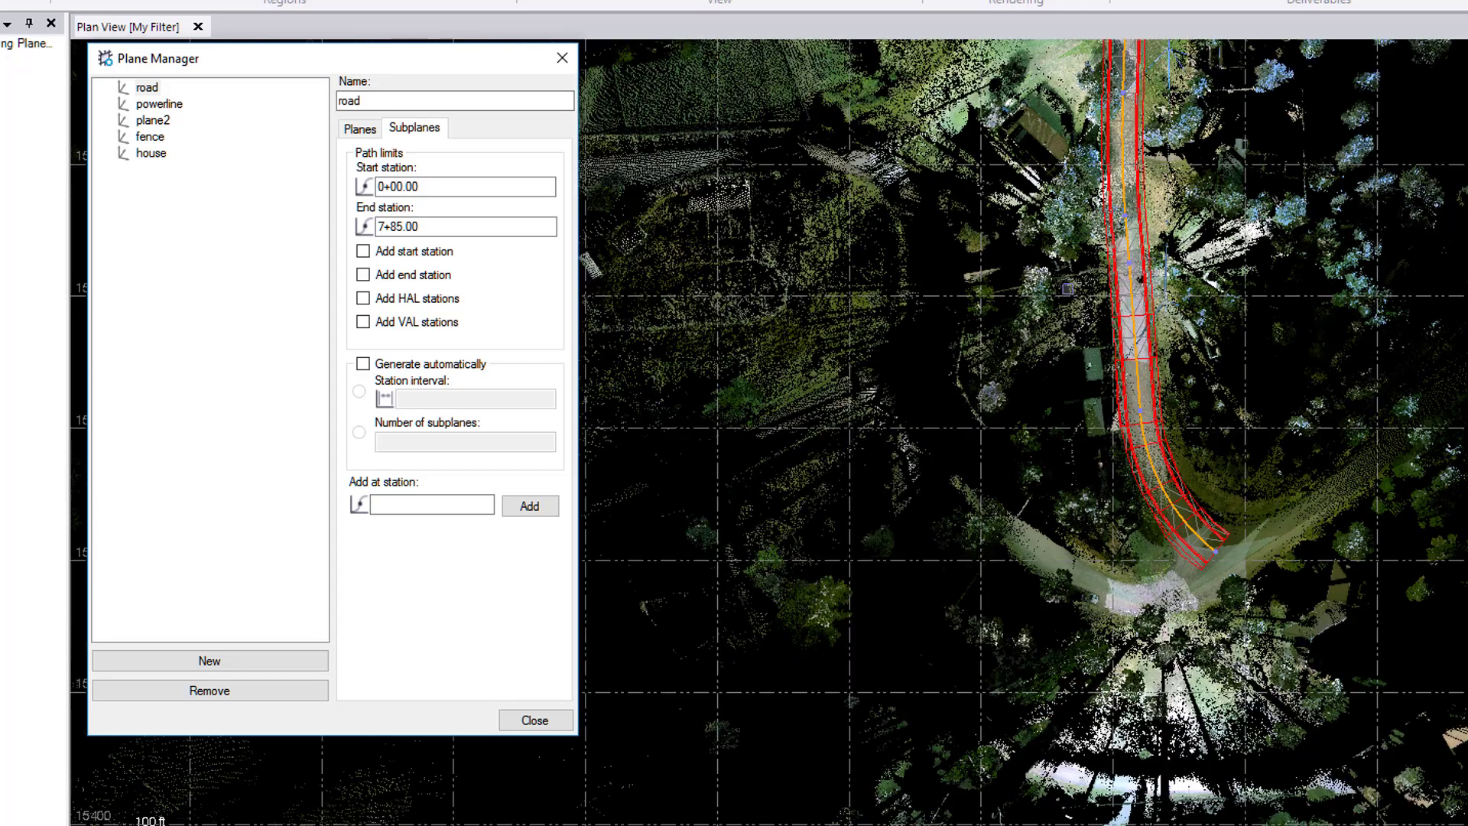
{"action": "middle_click_drag", "start_coordinate": [1051, 378], "coordinate": [943, 583]}
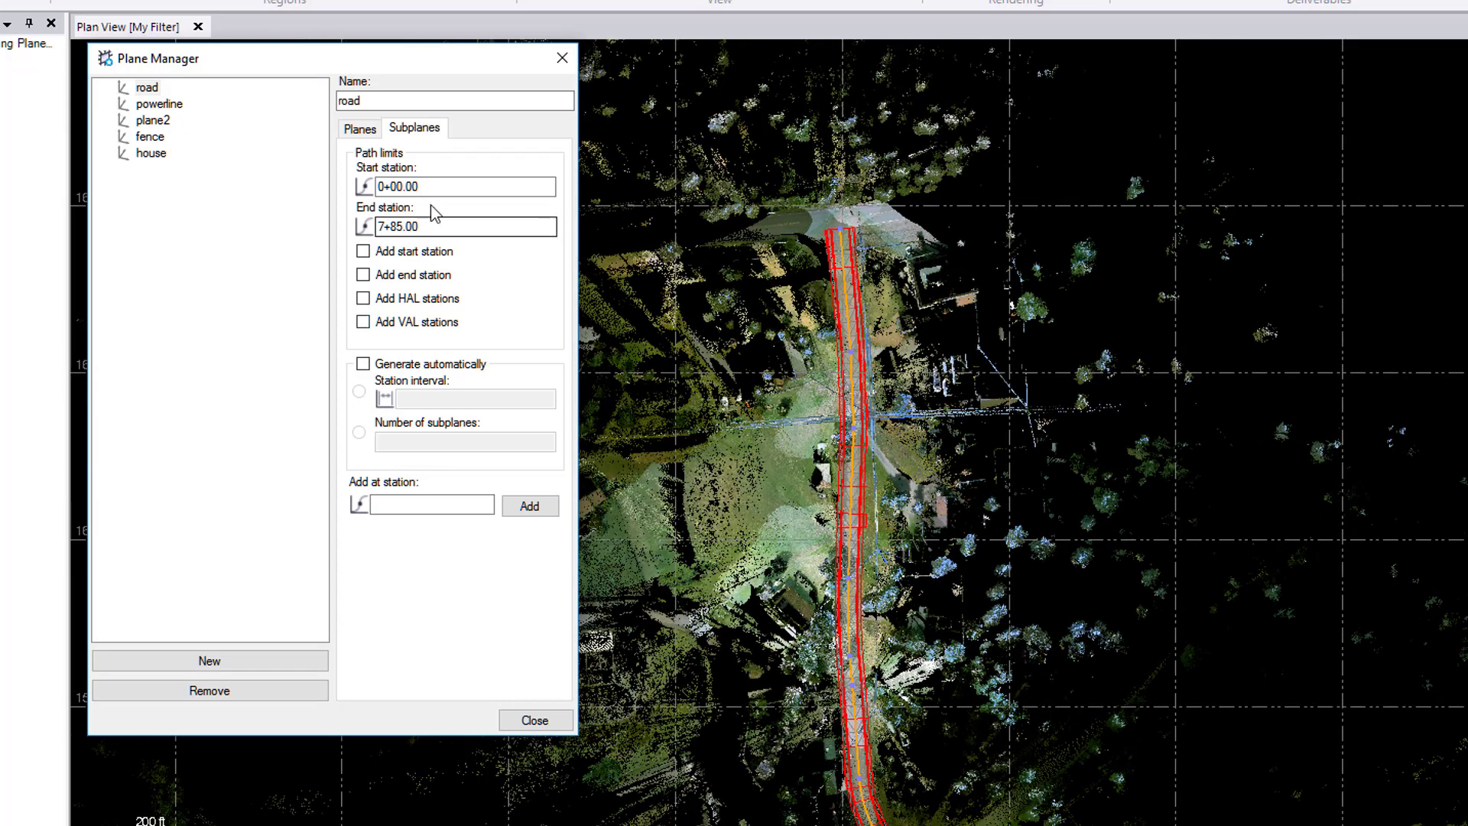
{"action": "left_click", "coordinate": [448, 187]}
{"action": "left_click", "coordinate": [388, 261]}
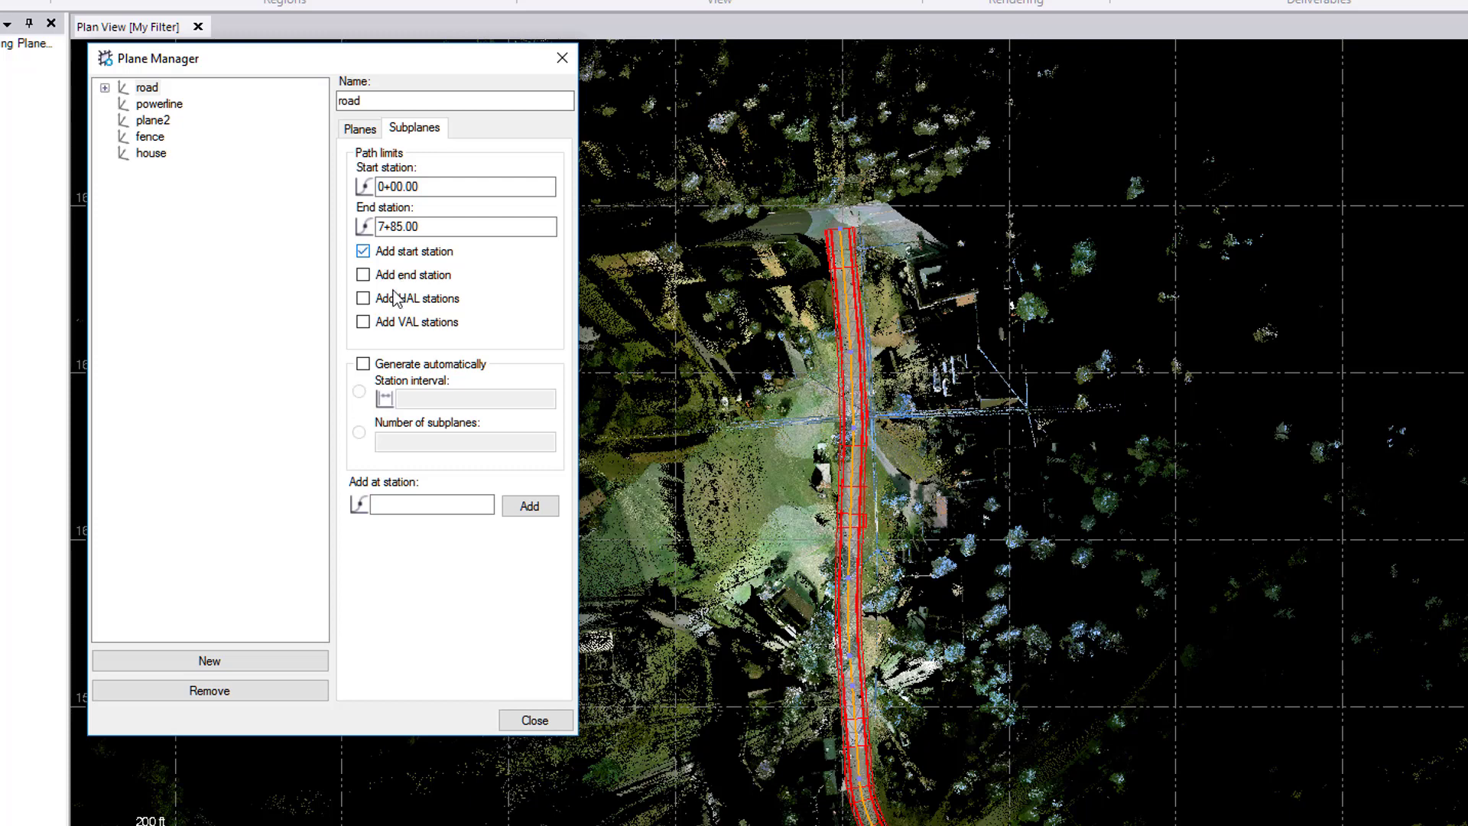
{"action": "left_click", "coordinate": [395, 277]}
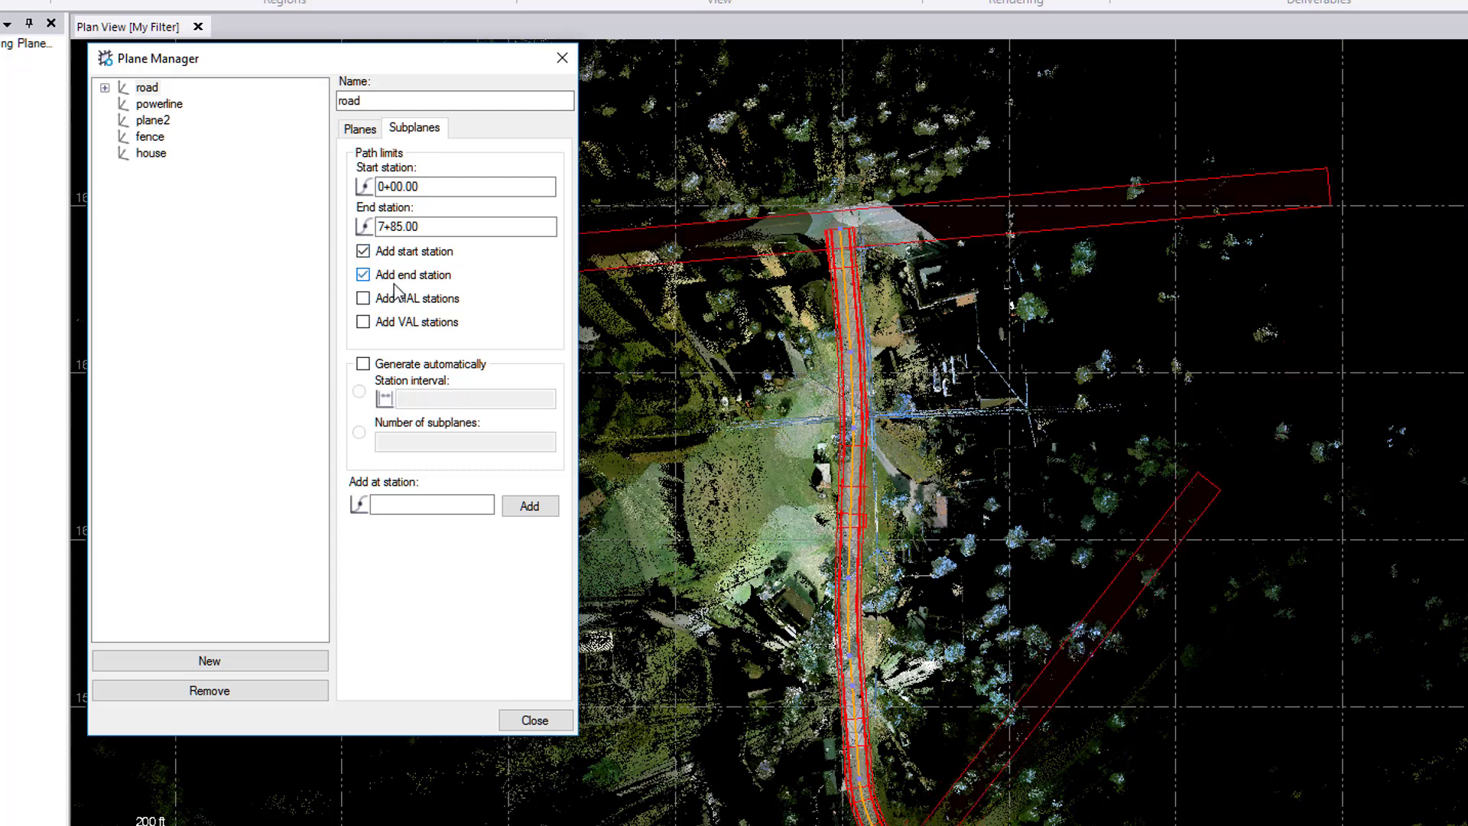
Generate the road's subplanes automatically with a station interval of 50.
{"action": "left_click", "coordinate": [409, 364]}
{"action": "left_click", "coordinate": [437, 397]}
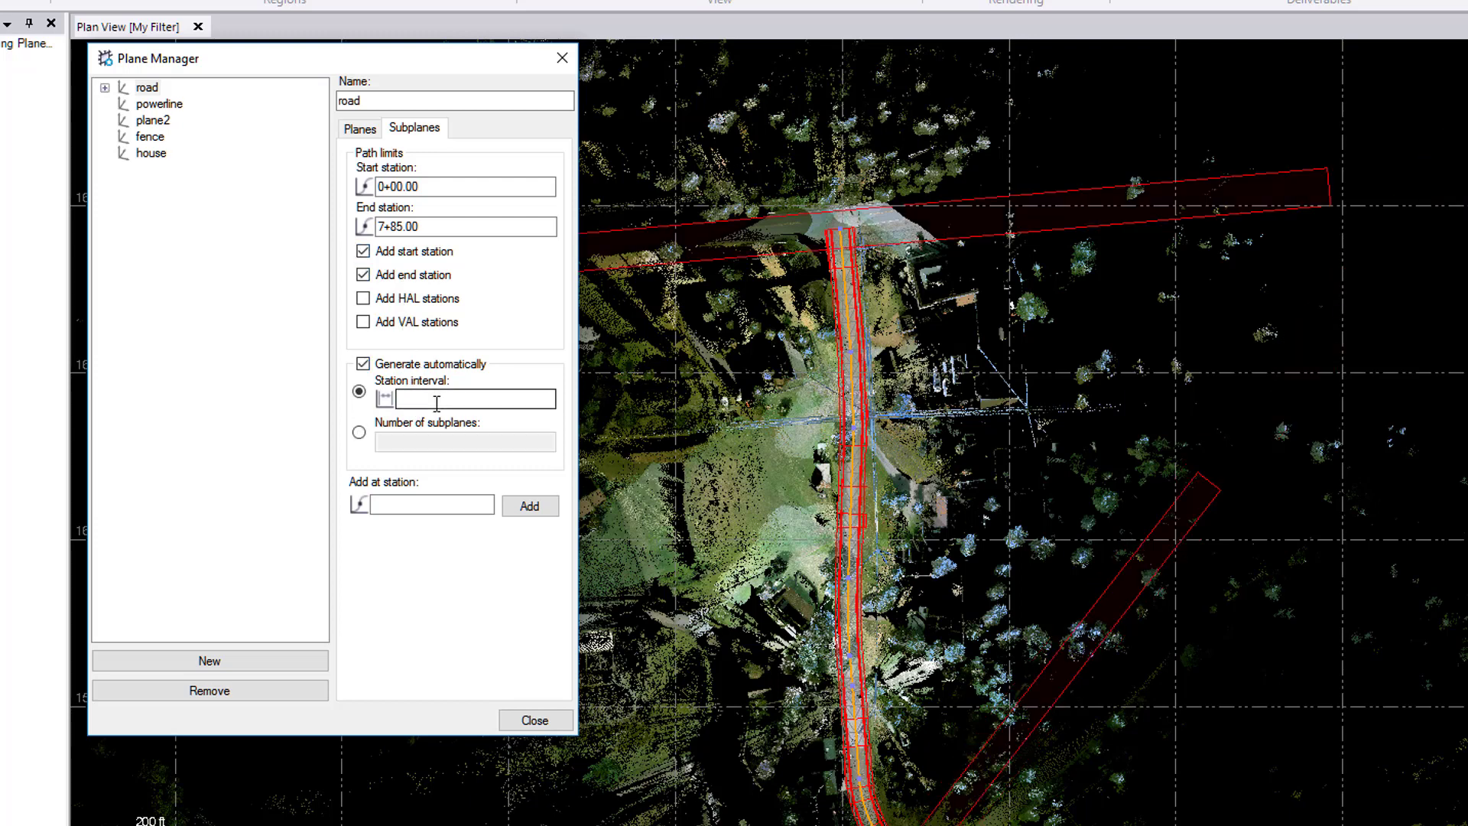
{"action": "type", "text": "50"}
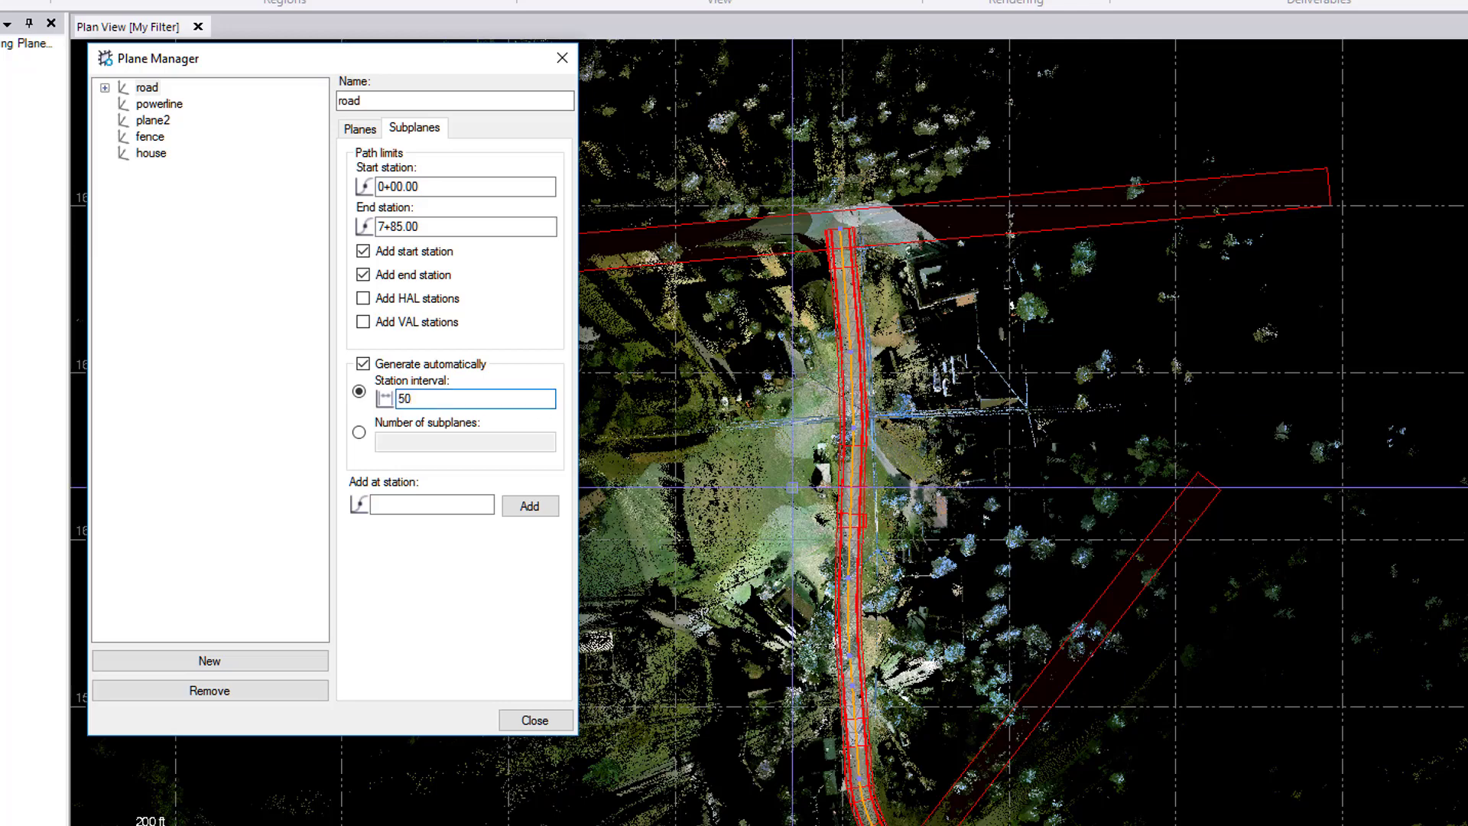
{"action": "key", "text": "Tab"}
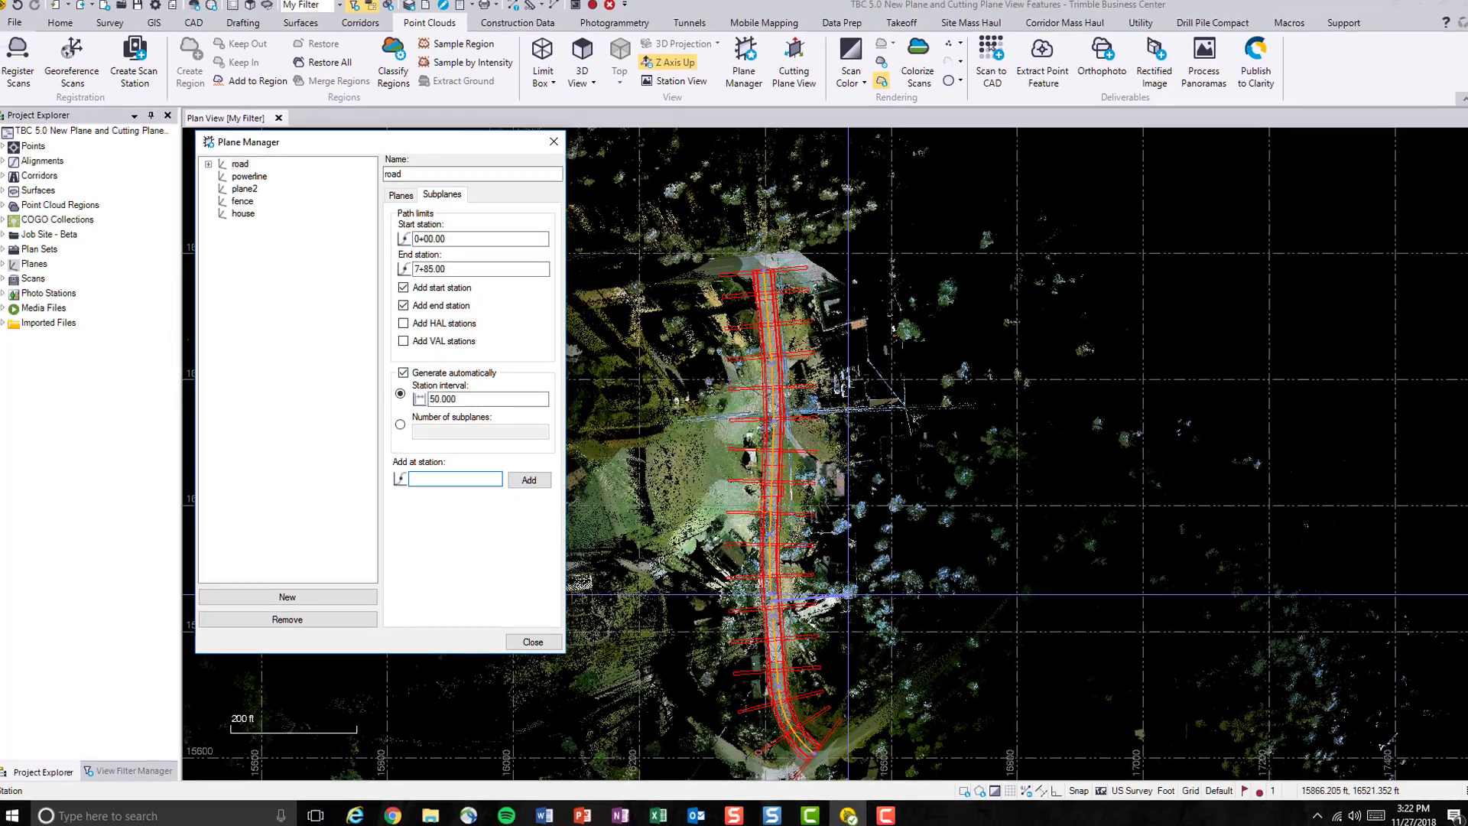
Open a 3D view and examine the perpendicular subplanes along the road from several angles.
{"action": "middle_click_drag", "start_coordinate": [902, 587], "coordinate": [999, 554]}
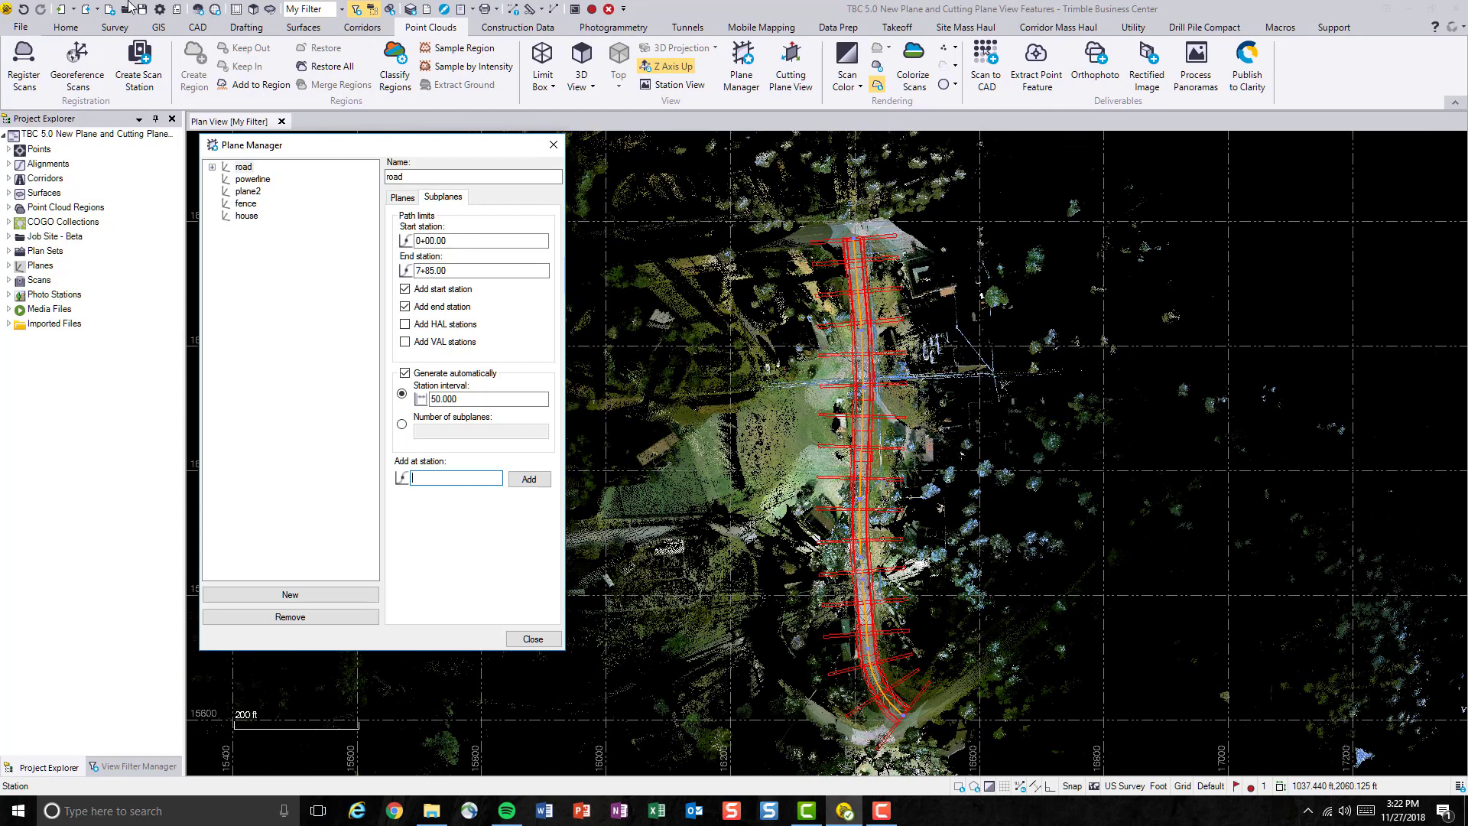
{"action": "left_click", "coordinate": [253, 11]}
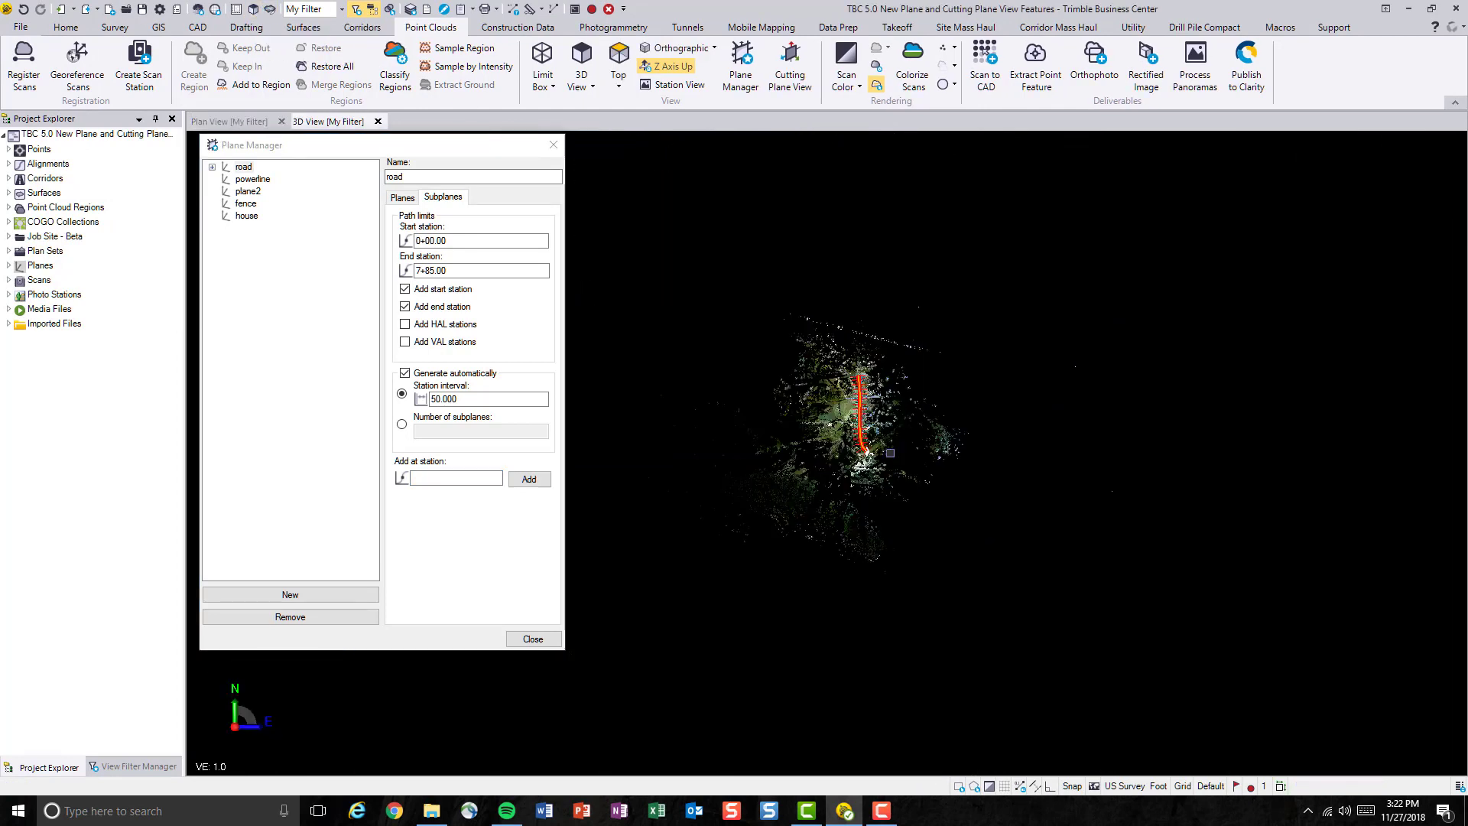
{"action": "scroll", "coordinate": [841, 425], "scroll_direction": "up", "scroll_amount": 5}
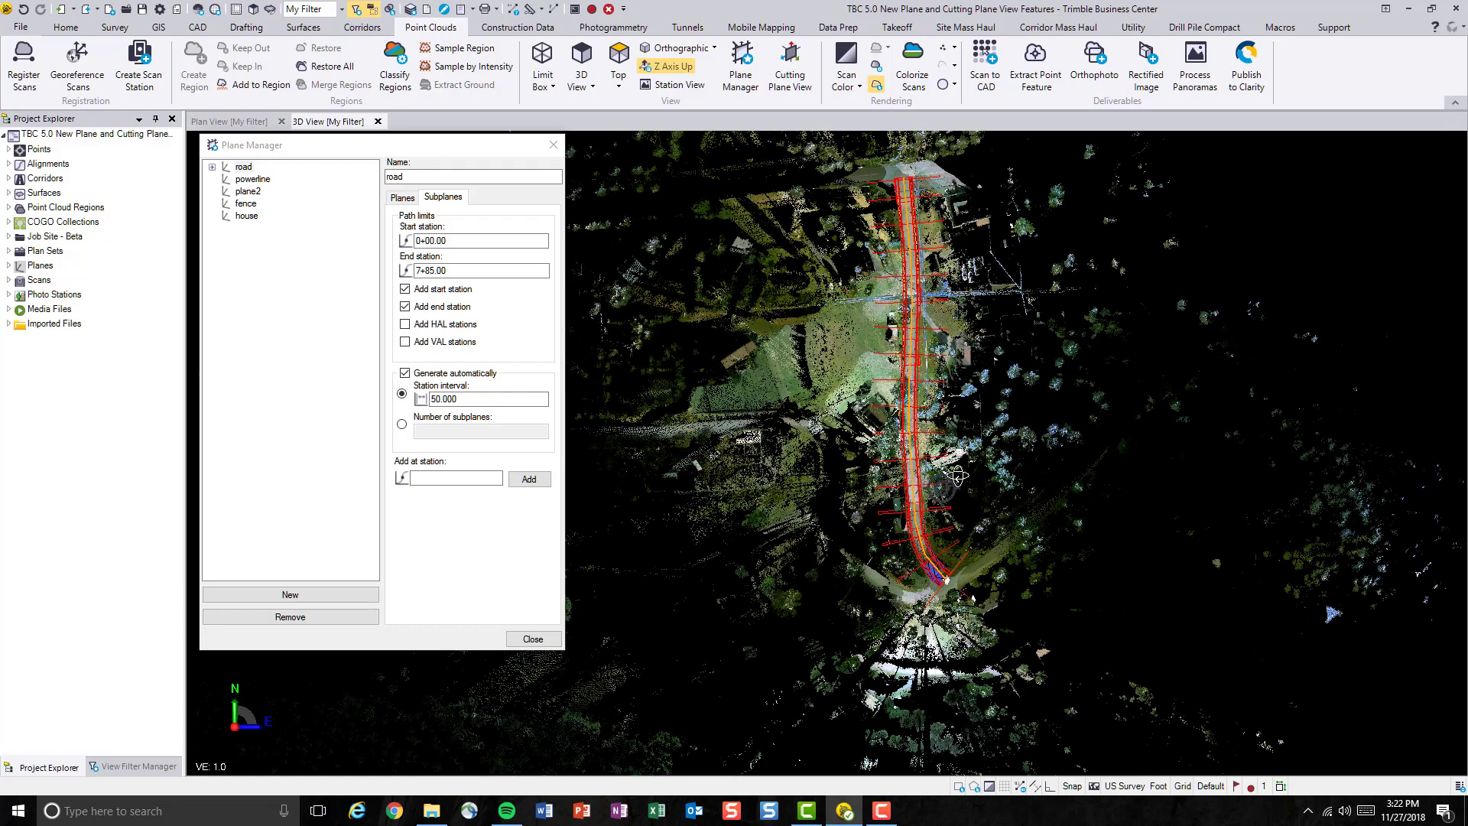
{"action": "mouse_move", "coordinate": [940, 489]}
{"action": "middle_mouse_down"}
{"action": "mouse_move", "coordinate": [991, 413]}
{"action": "mouse_move", "coordinate": [818, 458]}
{"action": "middle_mouse_up"}
{"action": "scroll", "coordinate": [923, 499], "scroll_direction": "up", "scroll_amount": 4}
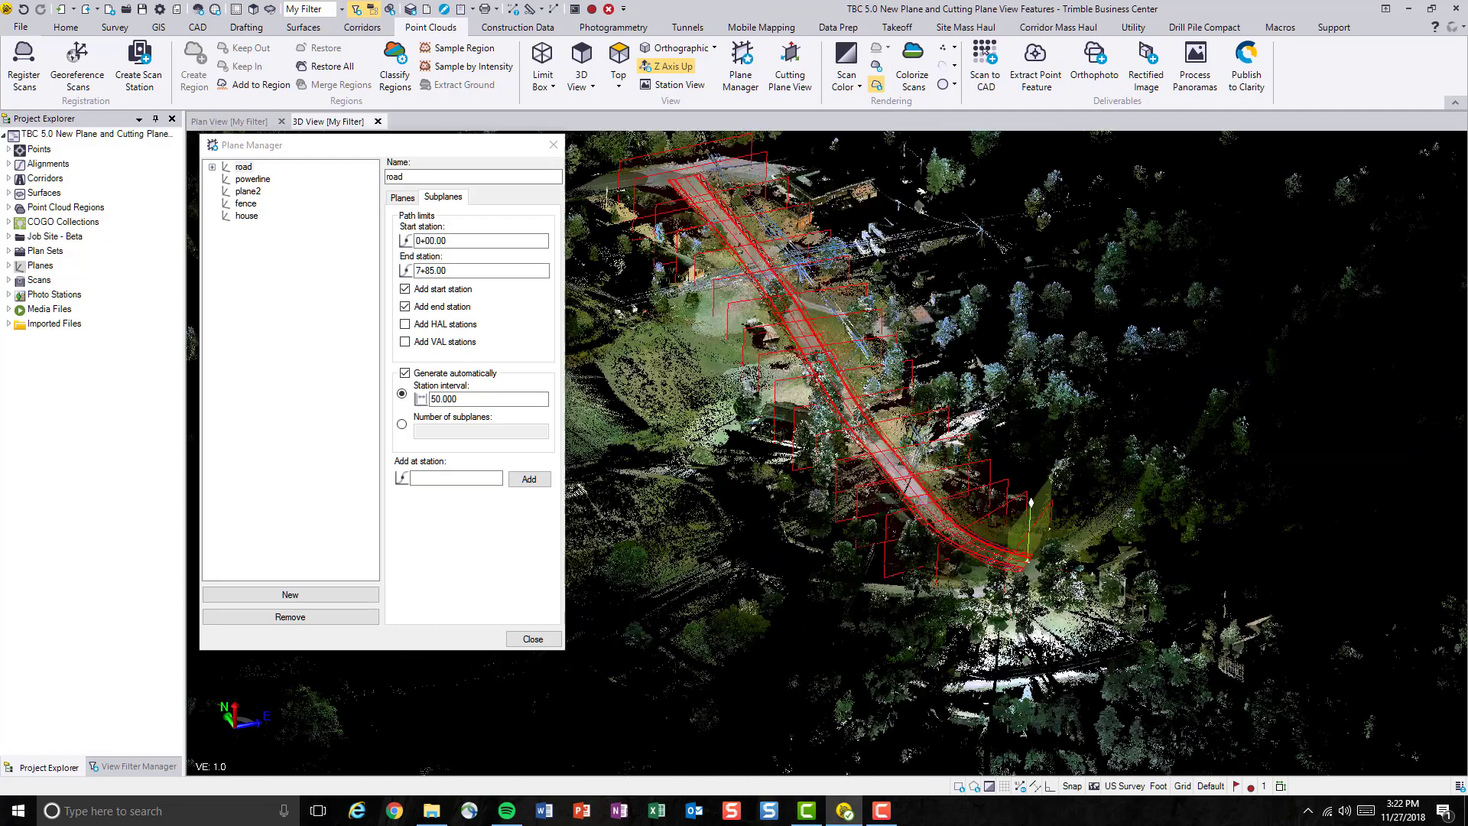
{"action": "scroll", "coordinate": [858, 523], "scroll_direction": "up", "scroll_amount": 2}
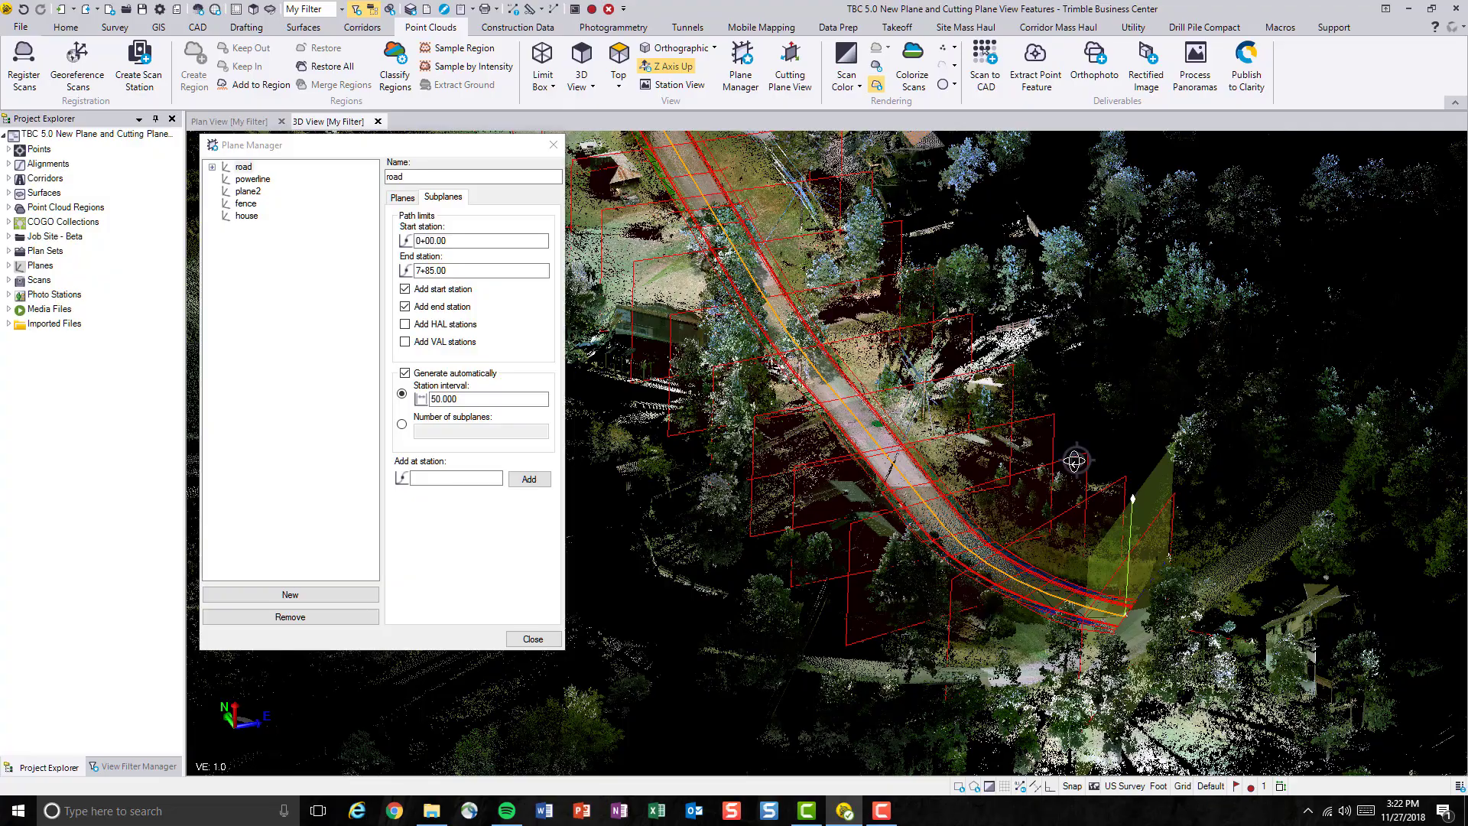
{"action": "middle_click_drag", "start_coordinate": [1072, 460], "coordinate": [997, 493]}
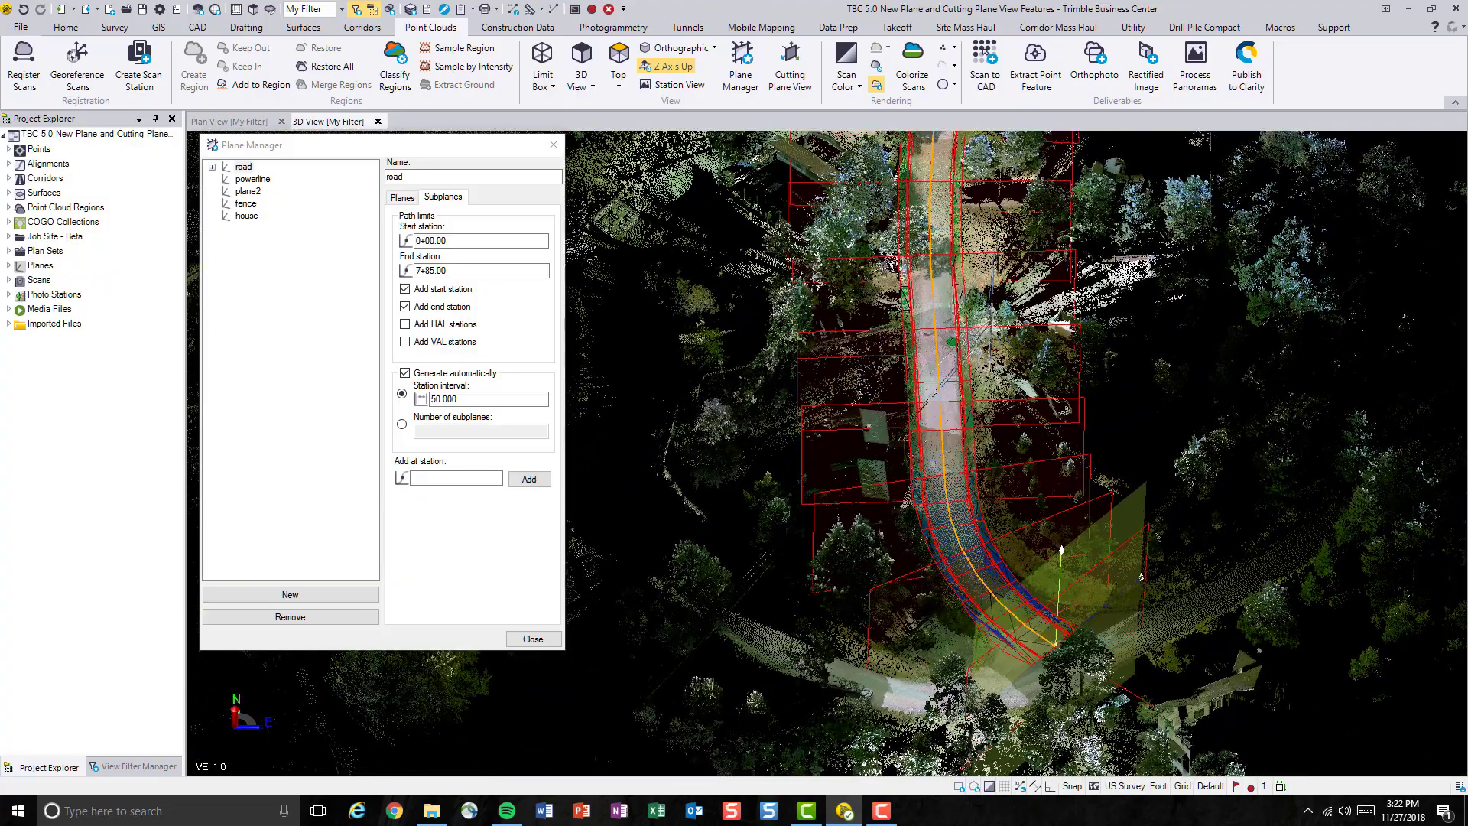
{"action": "scroll", "coordinate": [807, 507], "scroll_direction": "down", "scroll_amount": 5}
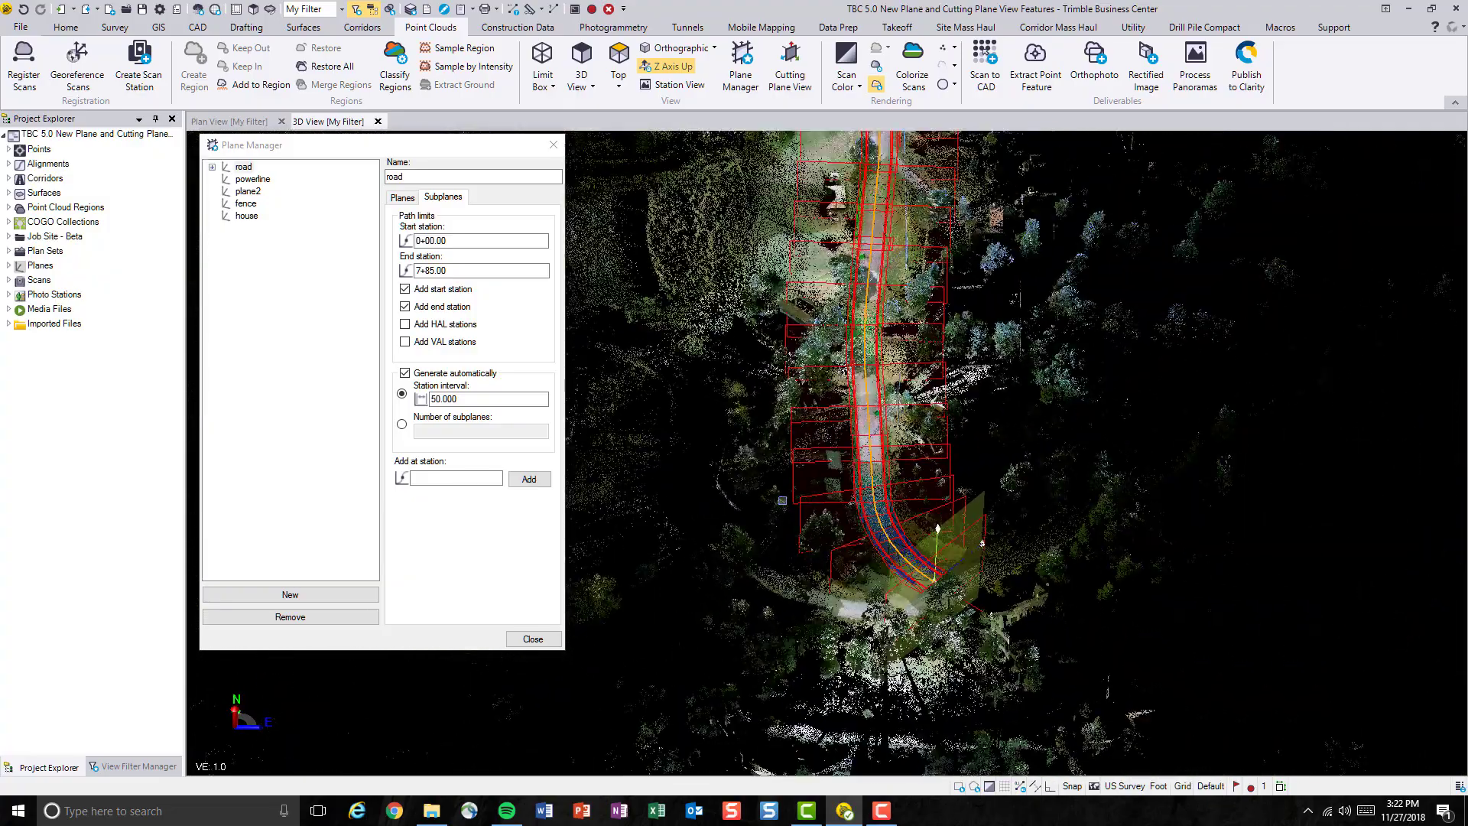
{"action": "middle_click_drag", "start_coordinate": [808, 507], "coordinate": [864, 498]}
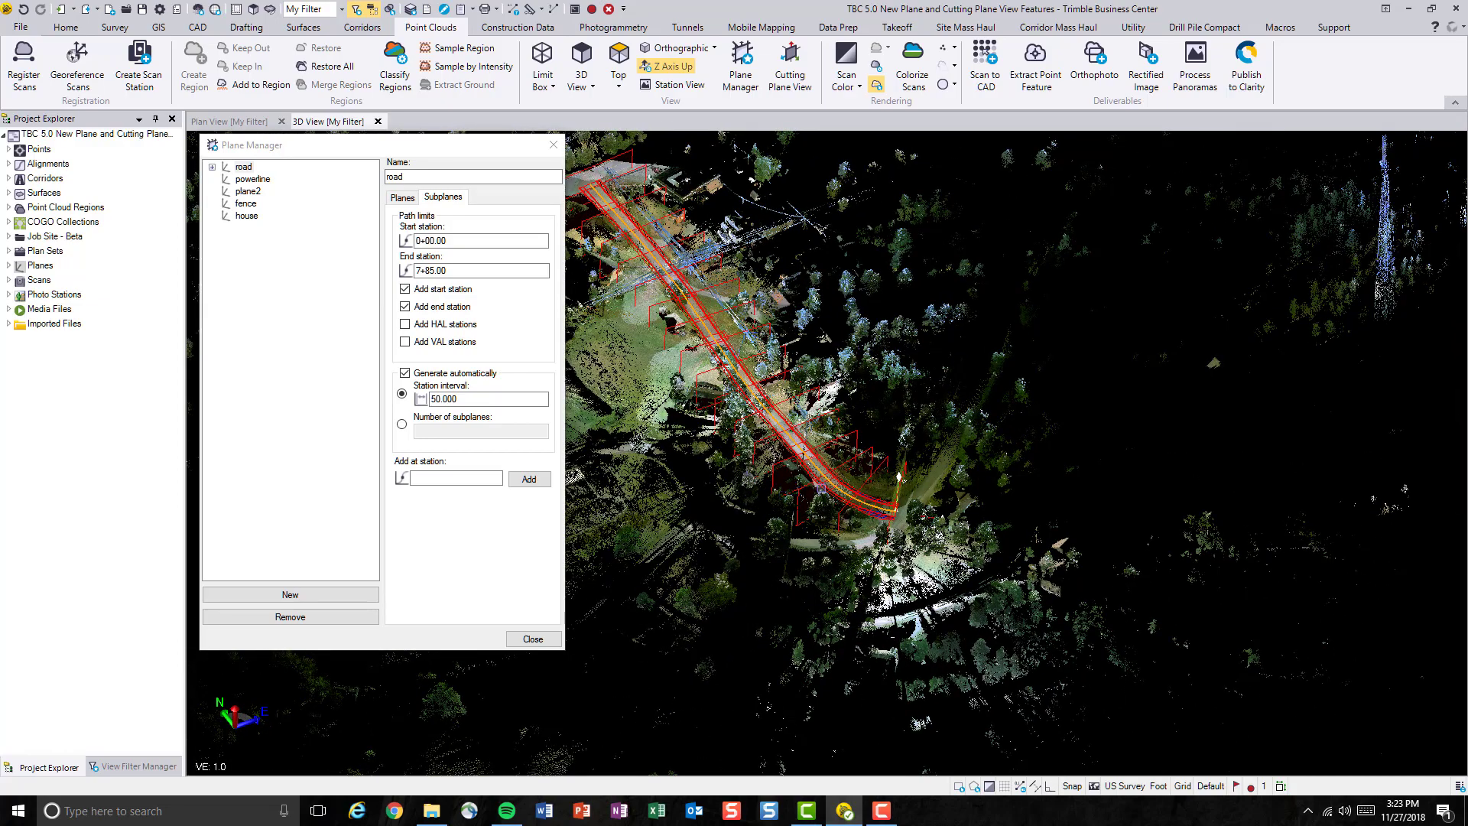
{"action": "scroll", "coordinate": [819, 487], "scroll_direction": "down", "scroll_amount": 3}
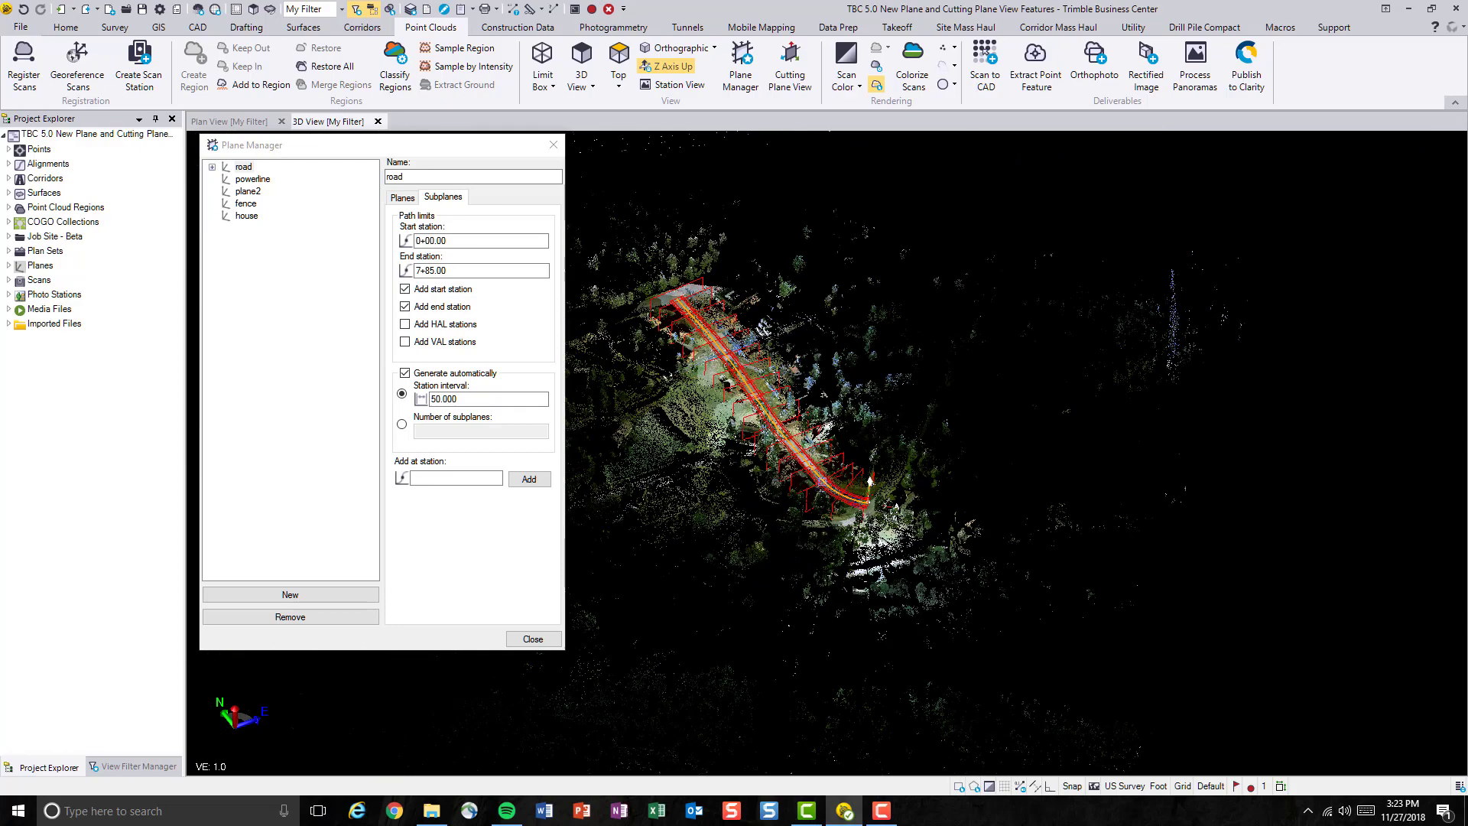
{"action": "scroll", "coordinate": [822, 480], "scroll_direction": "up", "scroll_amount": 5}
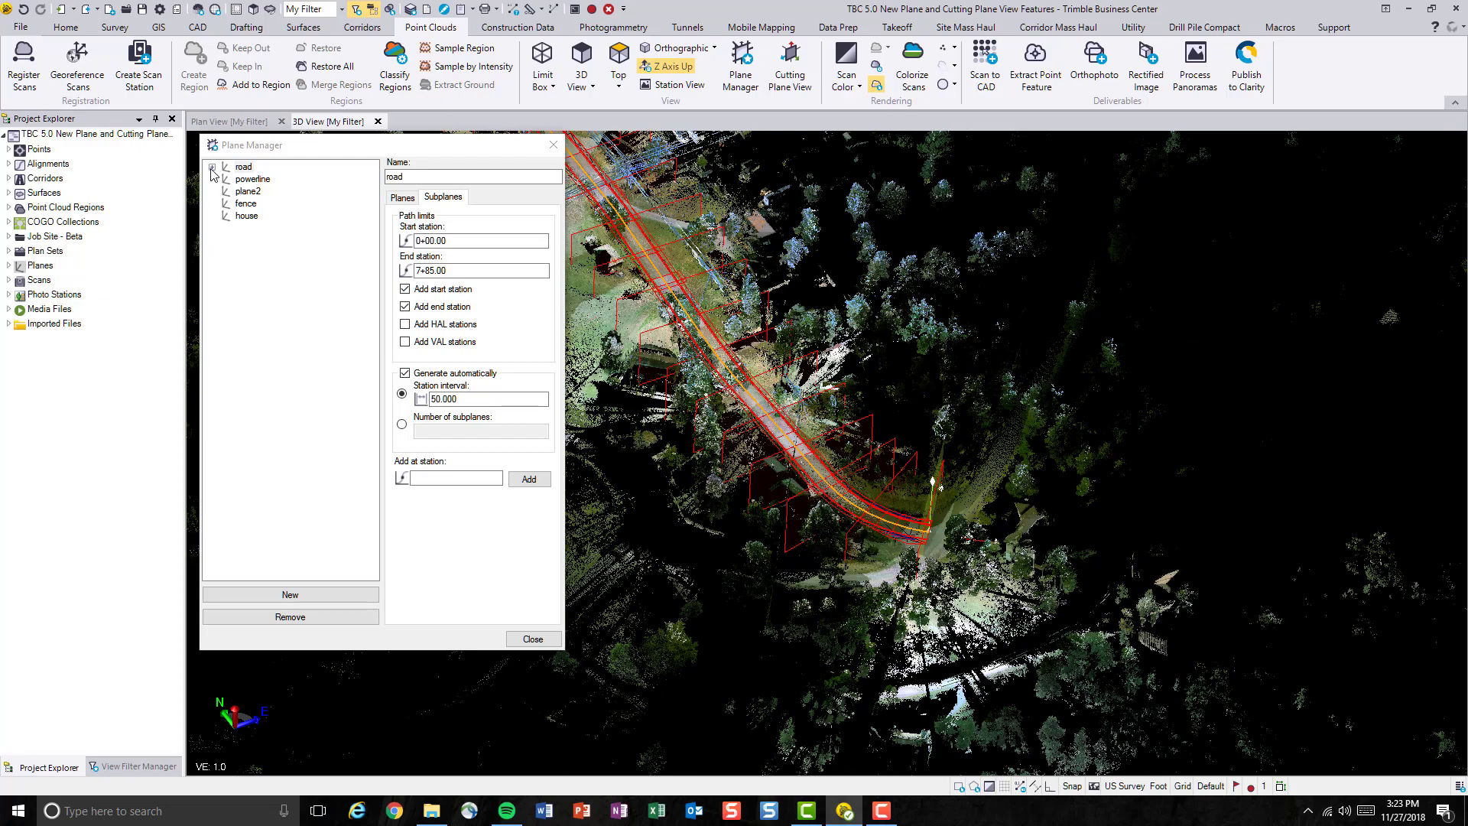
Add a subplane at station 0+10.00 to the road plane and inspect it near the start of the road.
{"action": "left_click", "coordinate": [212, 167]}
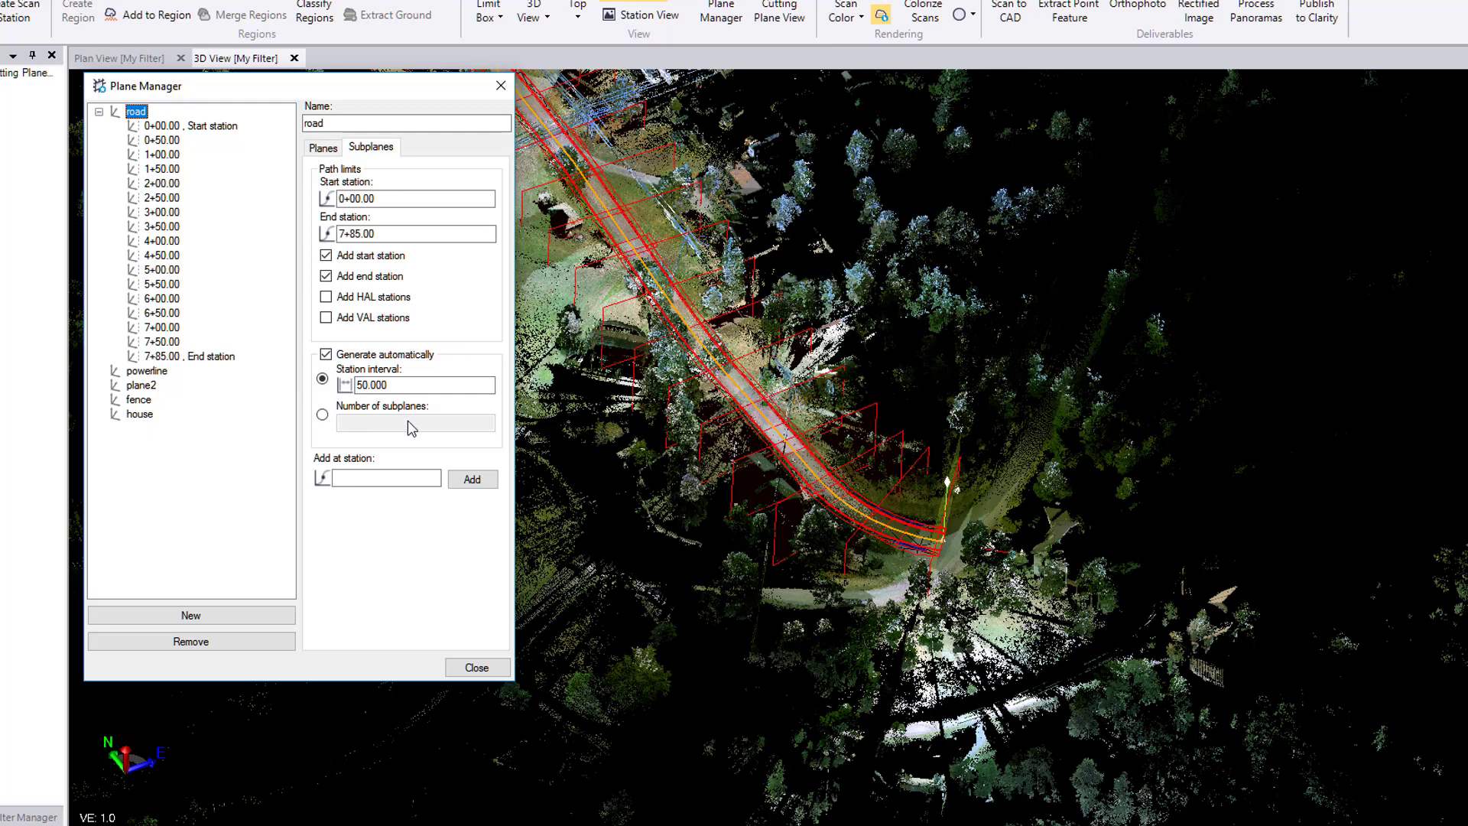
{"action": "left_click", "coordinate": [364, 478]}
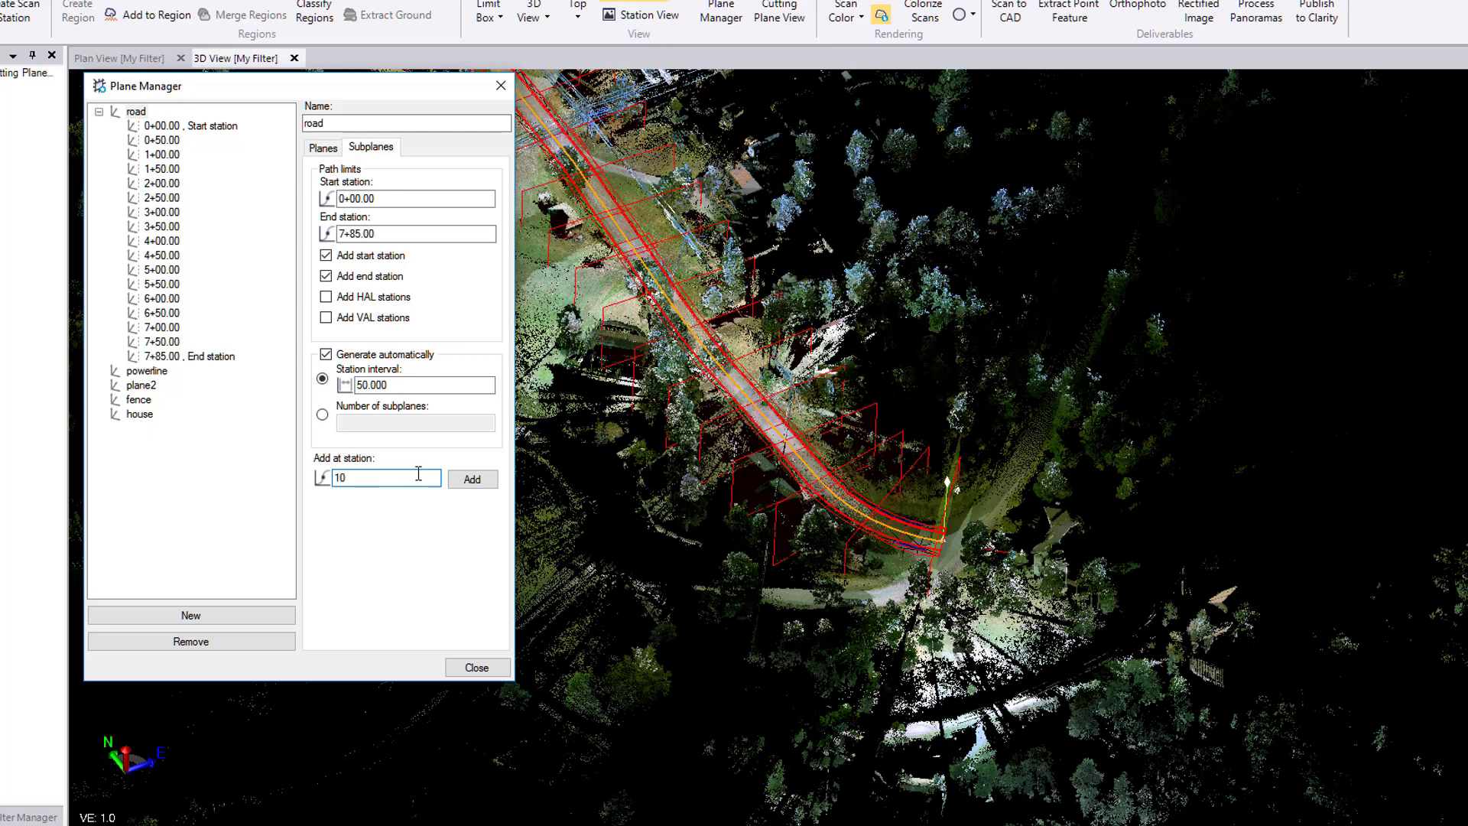
{"action": "left_click", "coordinate": [474, 479]}
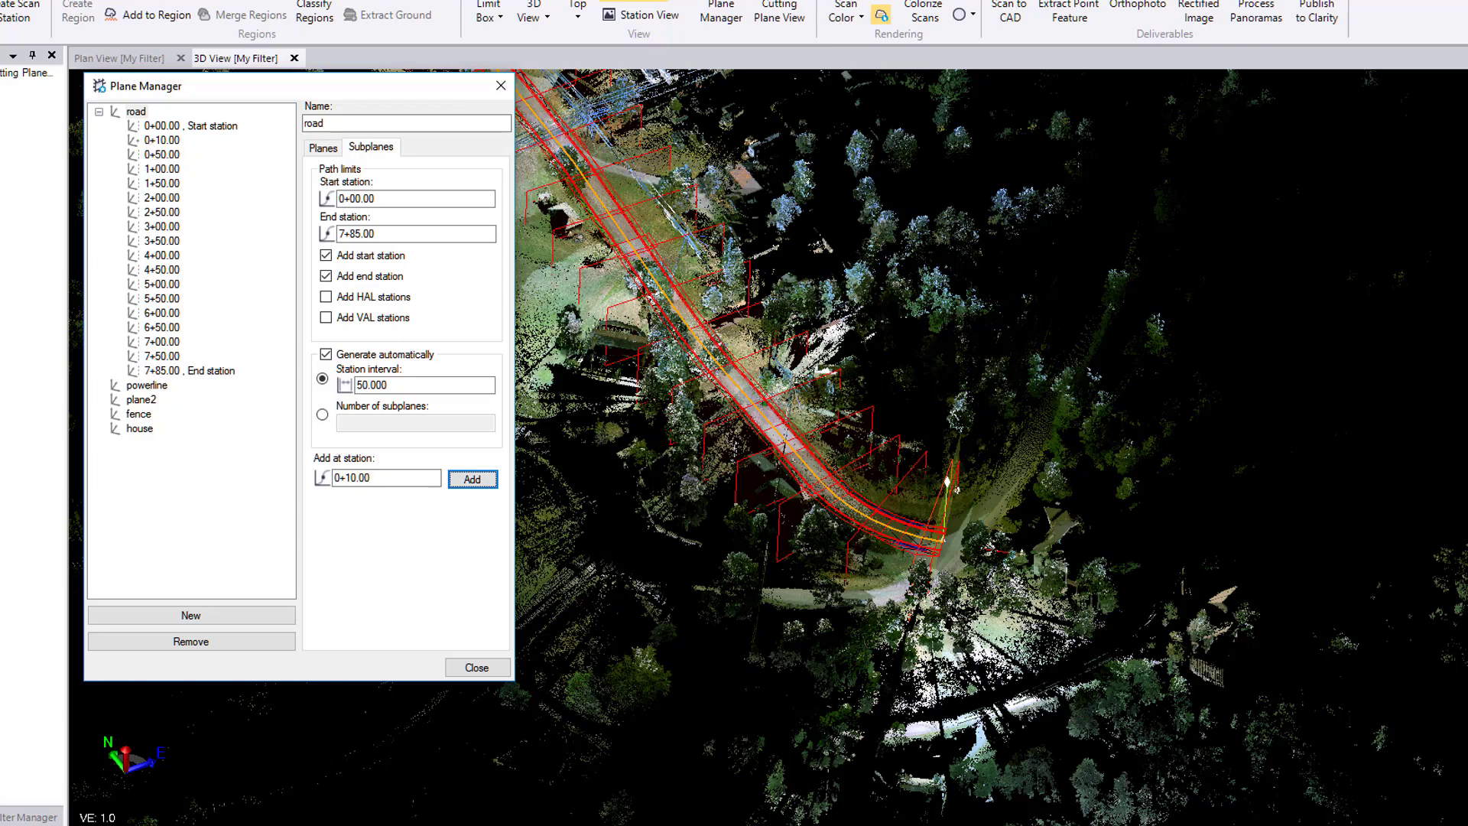
{"action": "scroll", "coordinate": [999, 562], "scroll_direction": "up", "scroll_amount": 10}
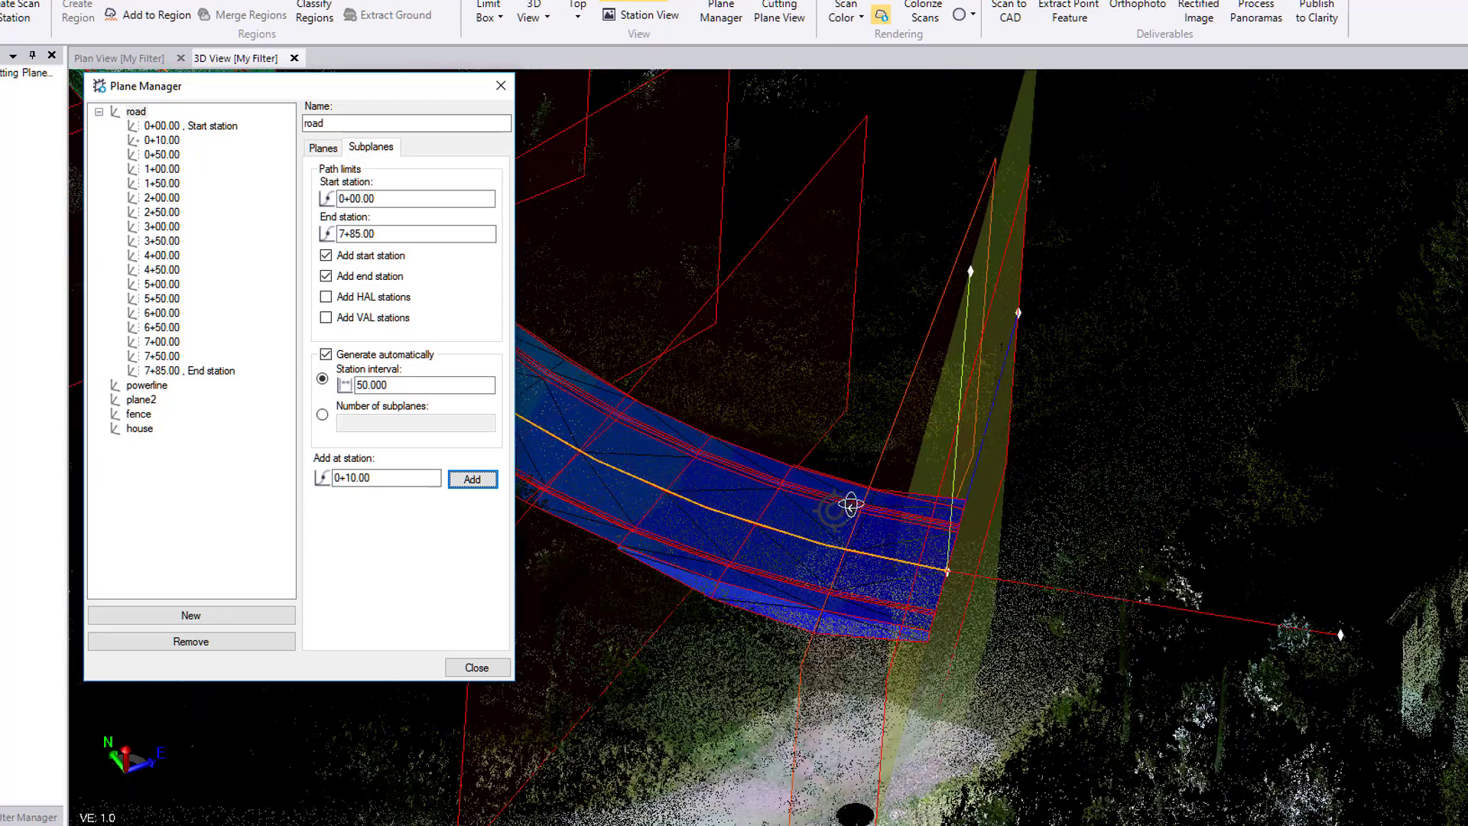
{"action": "middle_click_drag", "start_coordinate": [882, 503], "coordinate": [885, 508]}
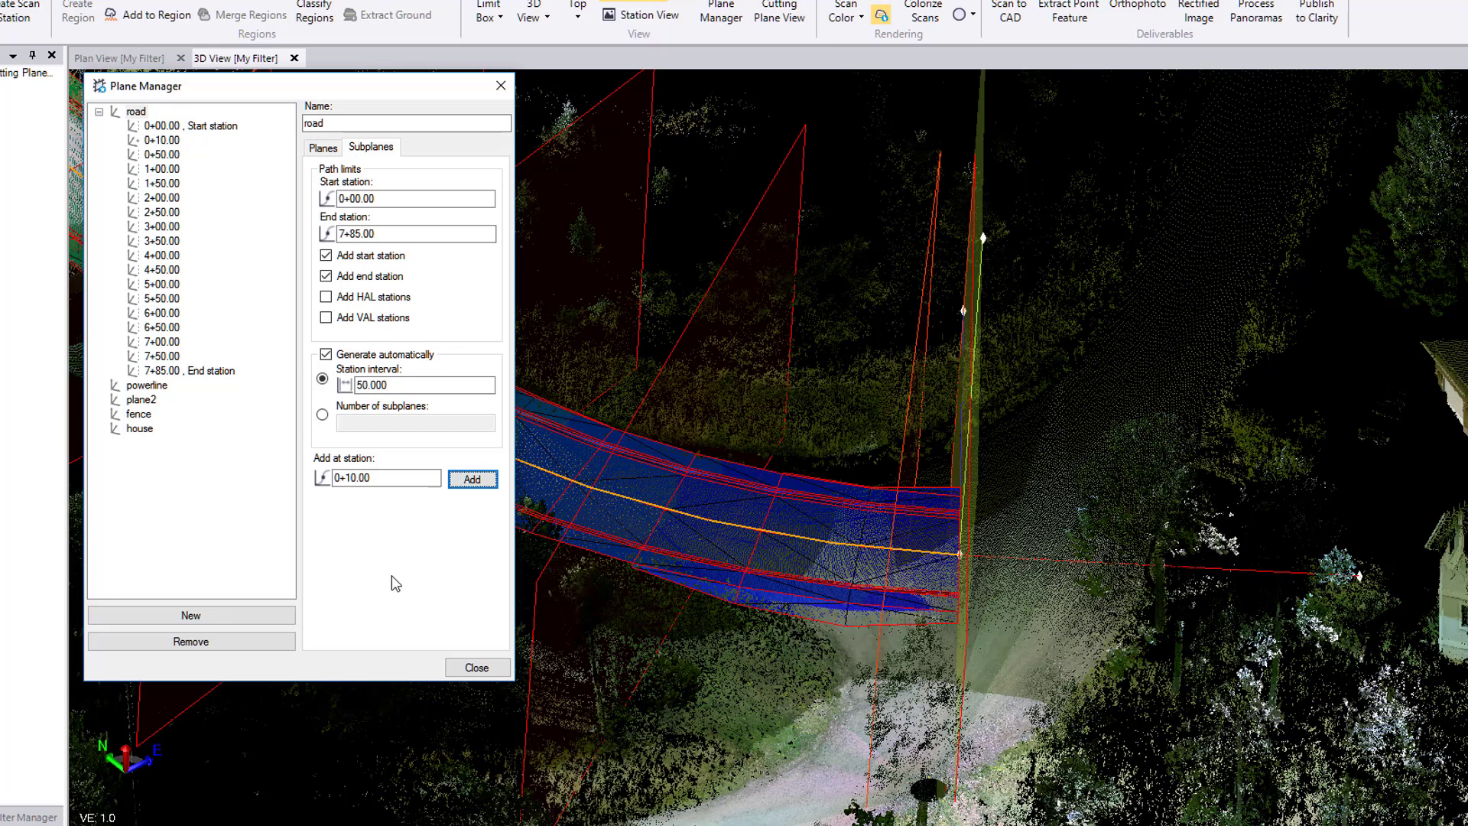
Remove the road subplanes at stations 0+10.00, 1+50.00 and 3+00.00 and finish managing planes.
{"action": "left_click", "coordinate": [176, 140]}
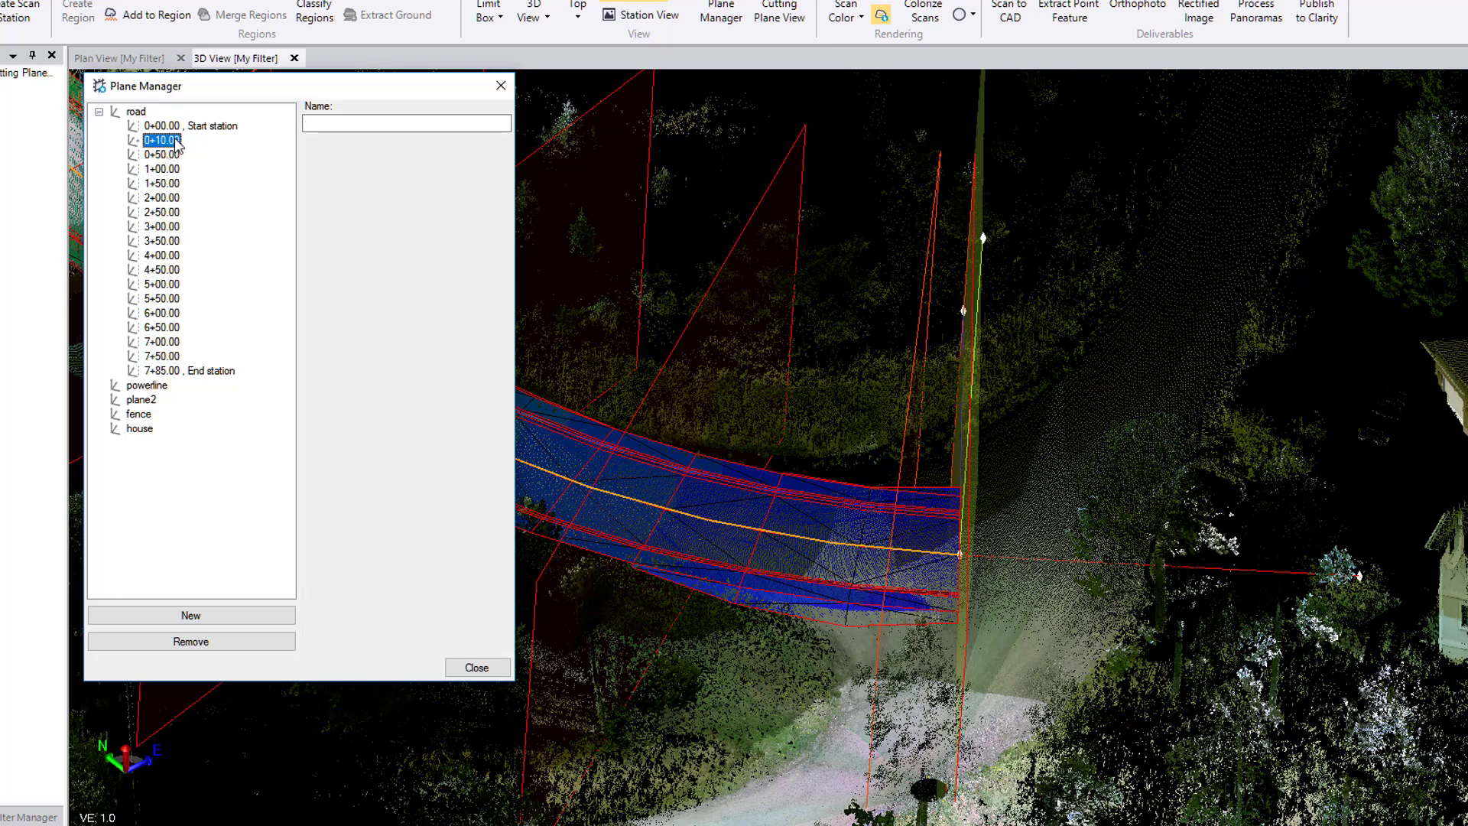
{"action": "left_click", "coordinate": [189, 643]}
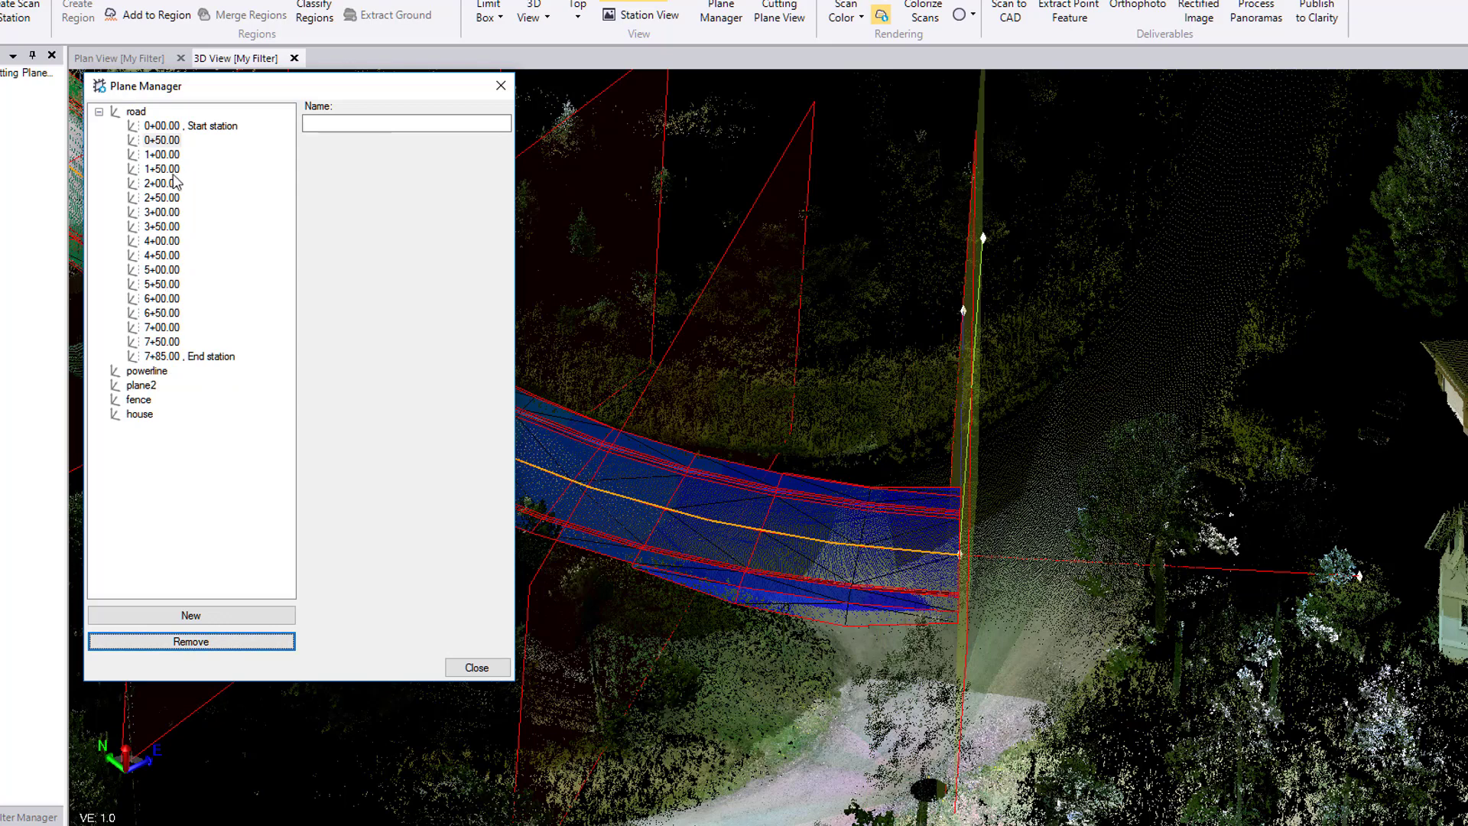
{"action": "left_click", "coordinate": [172, 171]}
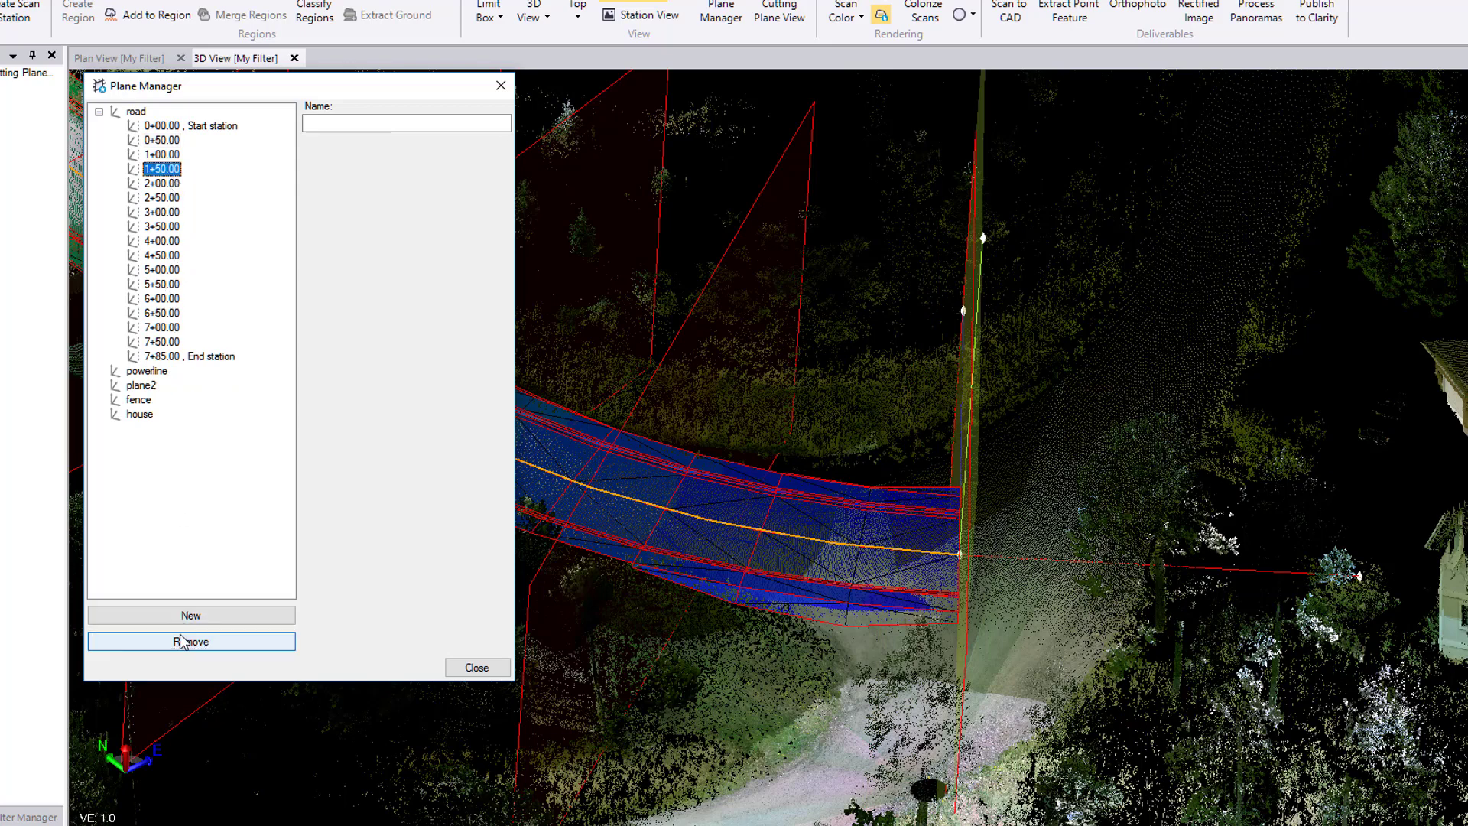
{"action": "left_click", "coordinate": [182, 641]}
{"action": "left_click", "coordinate": [164, 197]}
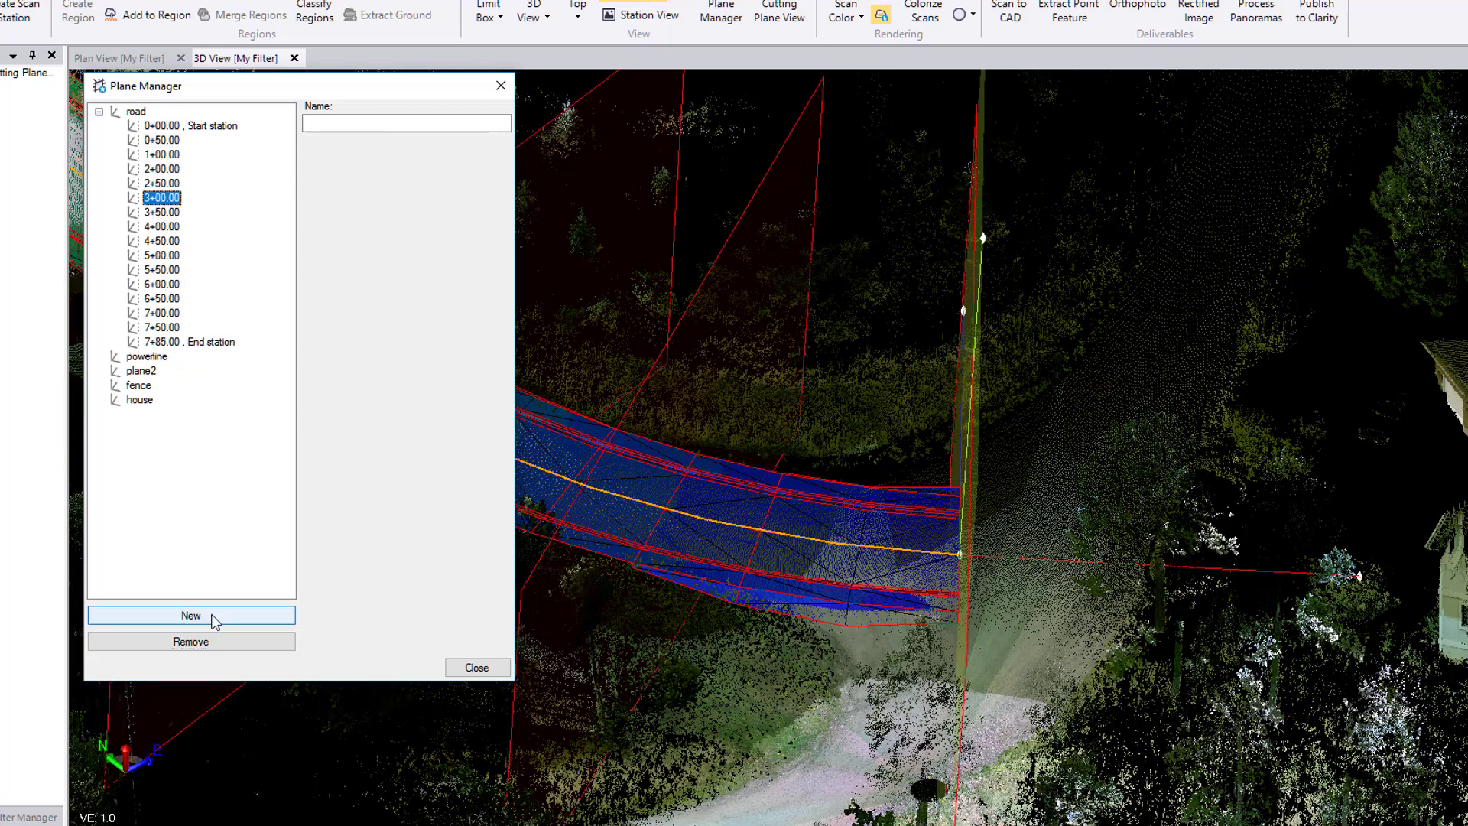
{"action": "left_click", "coordinate": [214, 639]}
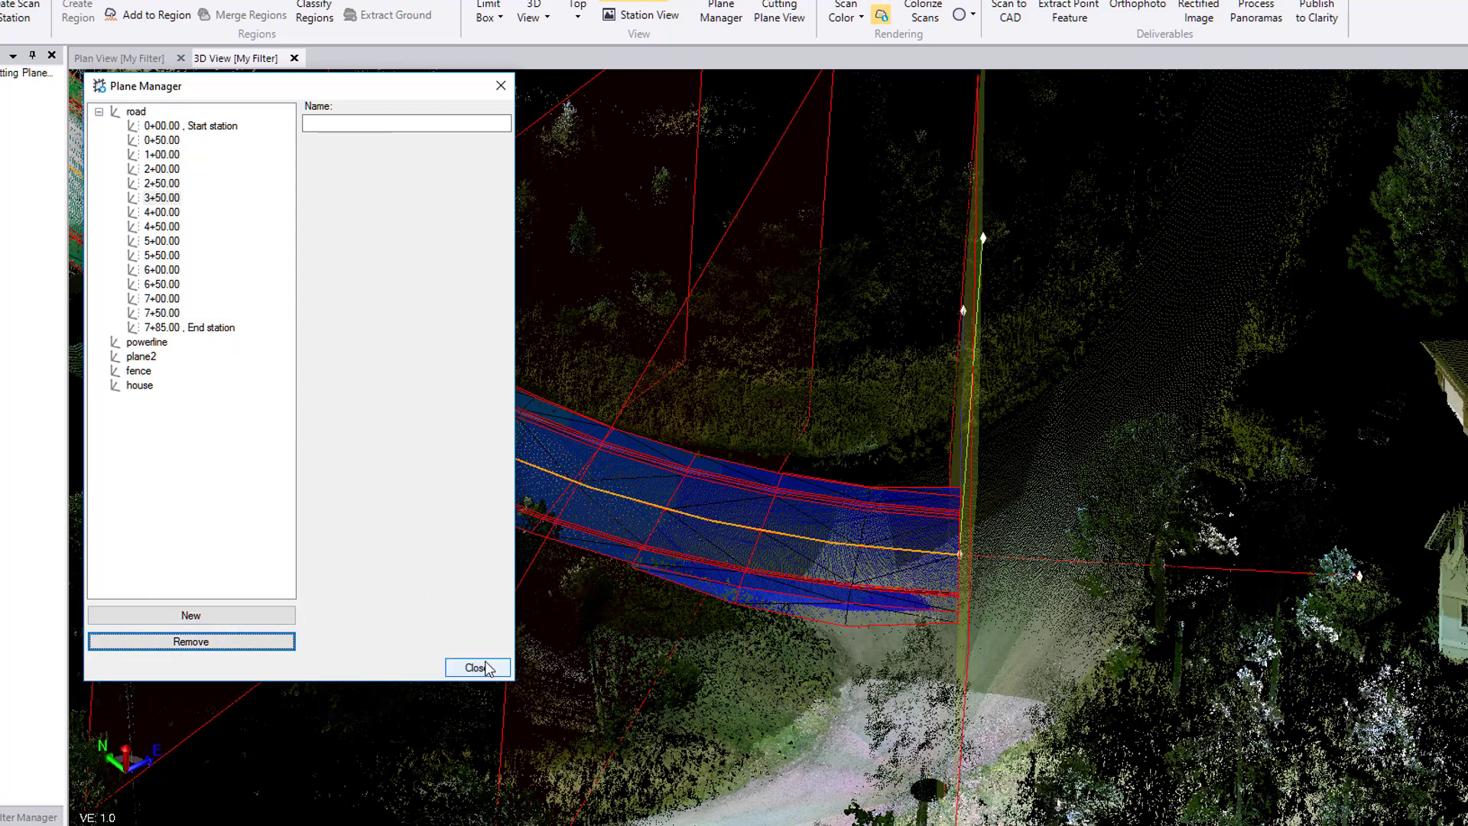
{"action": "left_click", "coordinate": [134, 114]}
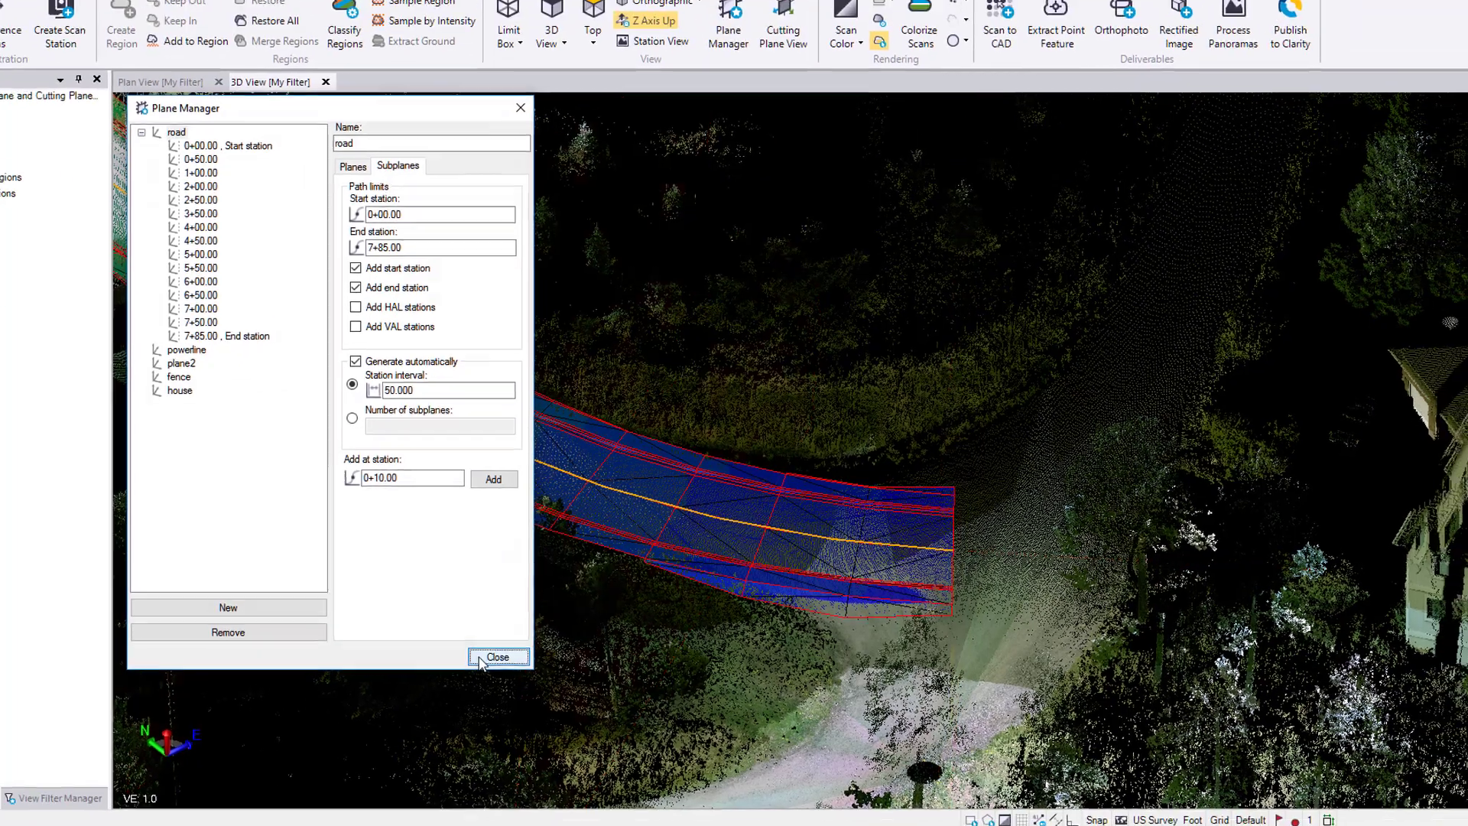
{"action": "left_click", "coordinate": [463, 670]}
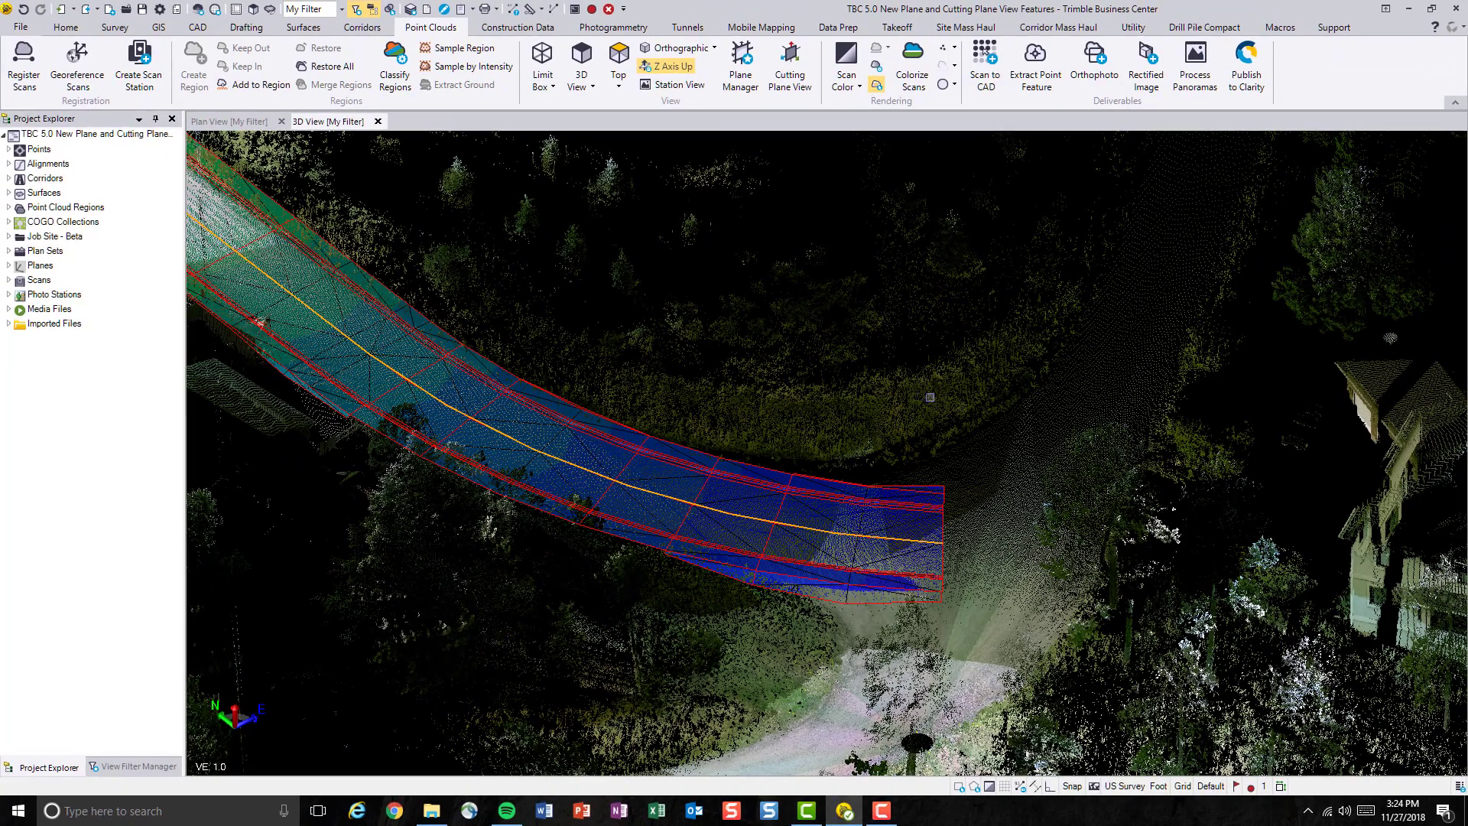
Open a Cutting Plane View below the 3D view with road as its plane.
{"action": "scroll", "coordinate": [954, 404], "scroll_direction": "down", "scroll_amount": 3}
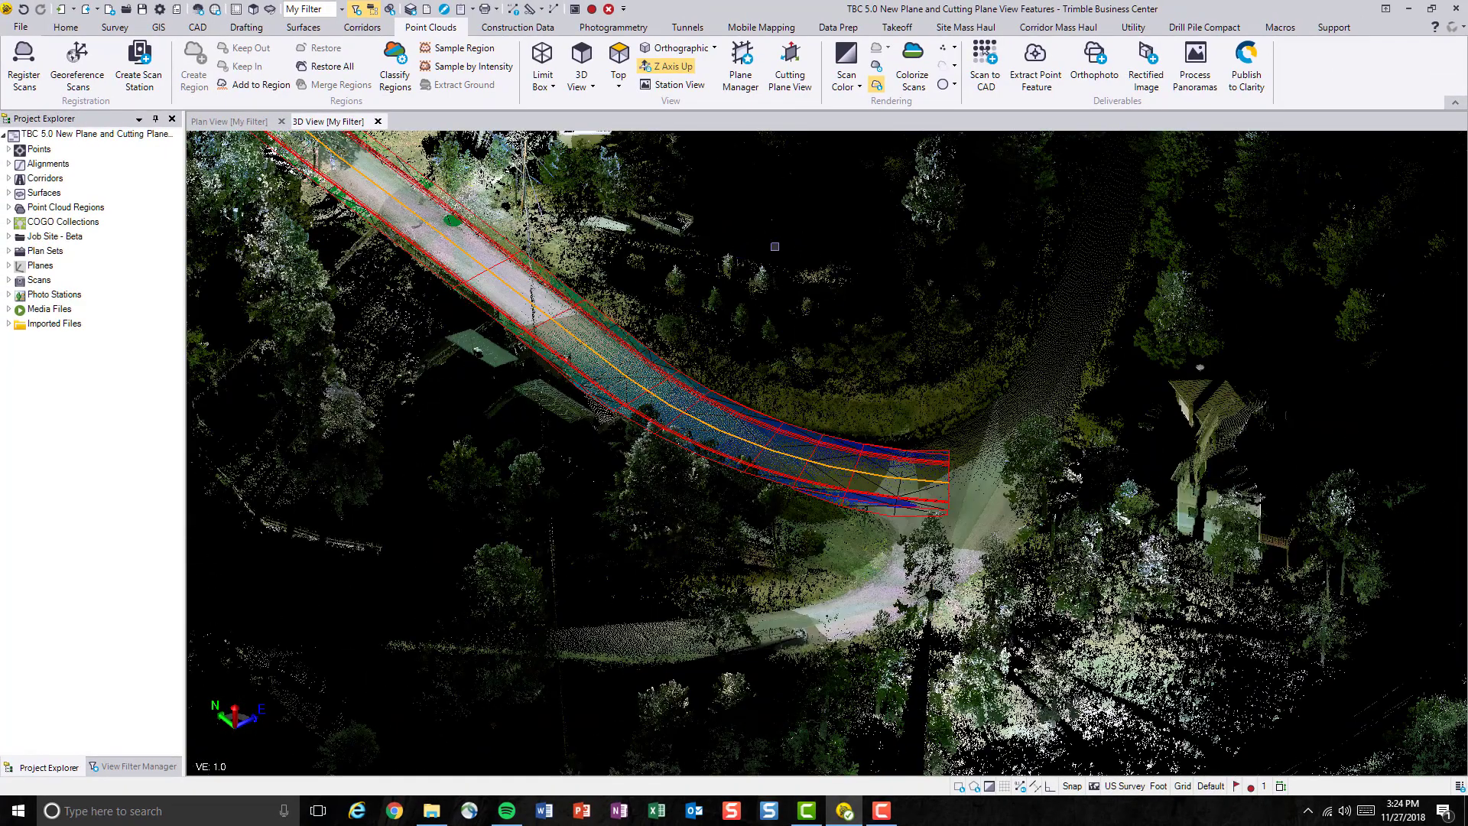
{"action": "left_click", "coordinate": [801, 75]}
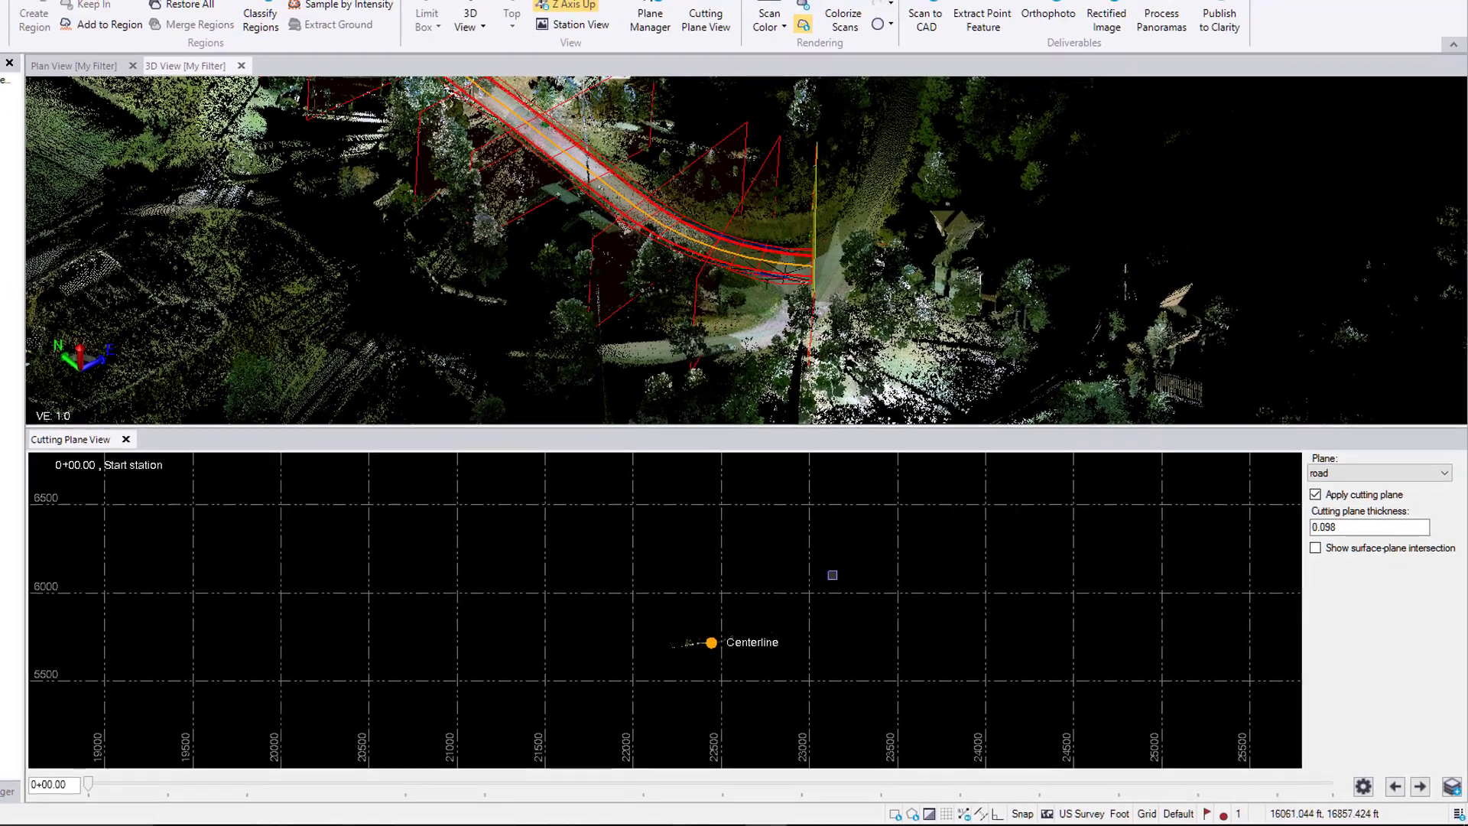
{"action": "left_click", "coordinate": [1404, 479]}
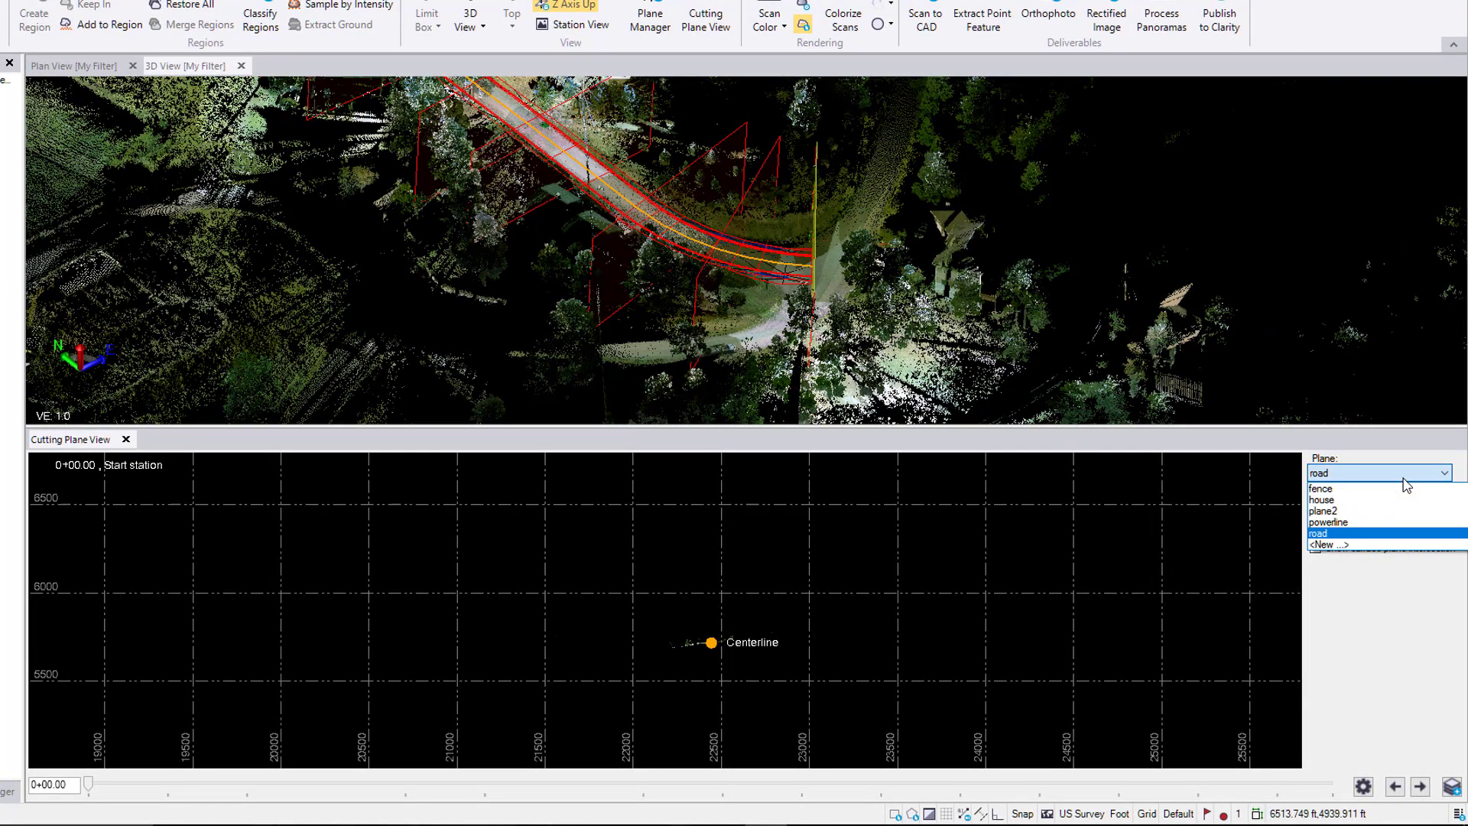
{"action": "left_click", "coordinate": [1334, 534]}
Set the cutting plane thickness to 10 and examine the road cross-section at the start station.
{"action": "double_click", "coordinate": [1366, 533]}
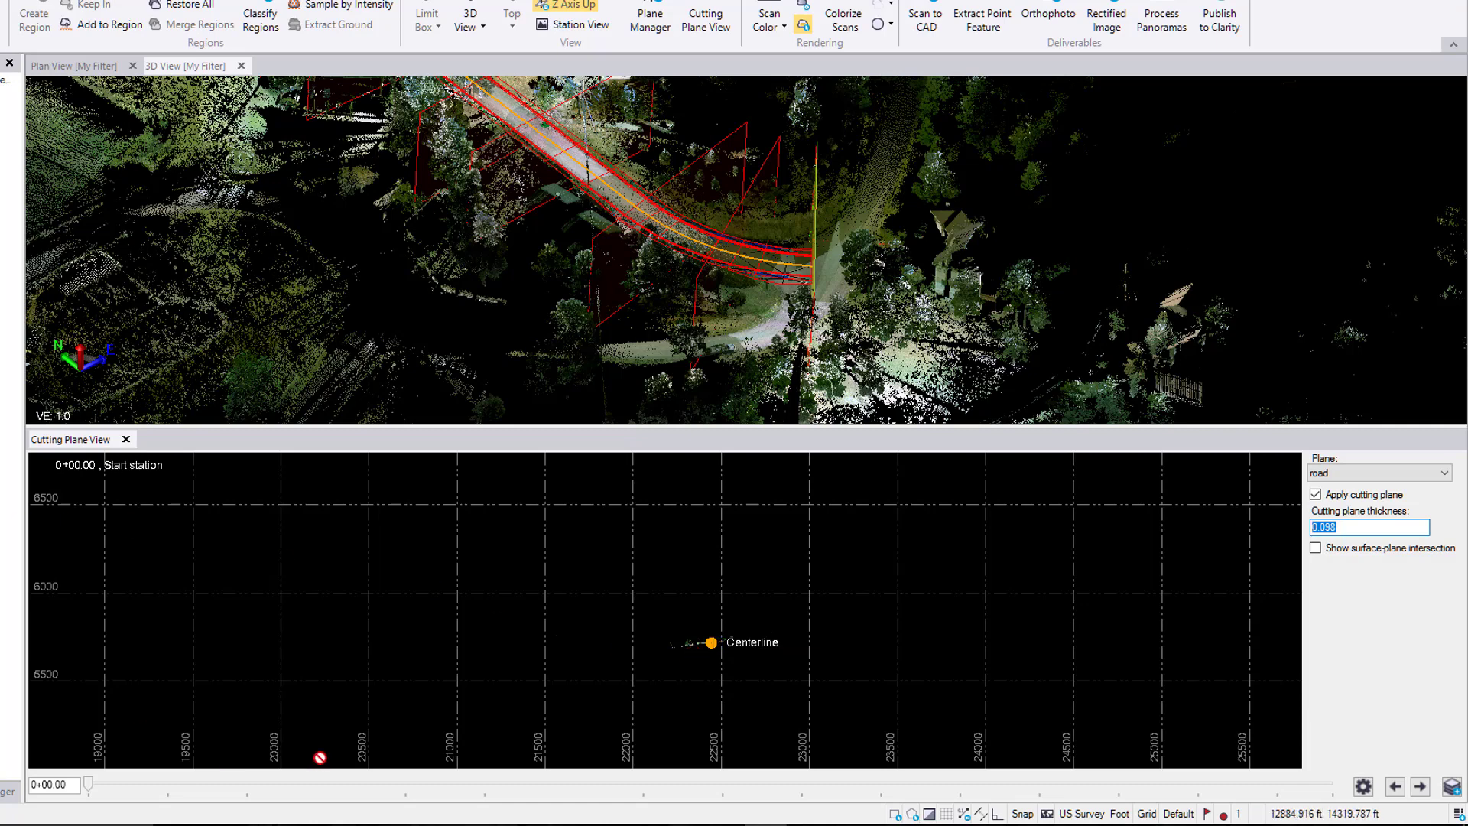
{"action": "scroll", "coordinate": [747, 666], "scroll_direction": "up", "scroll_amount": 10}
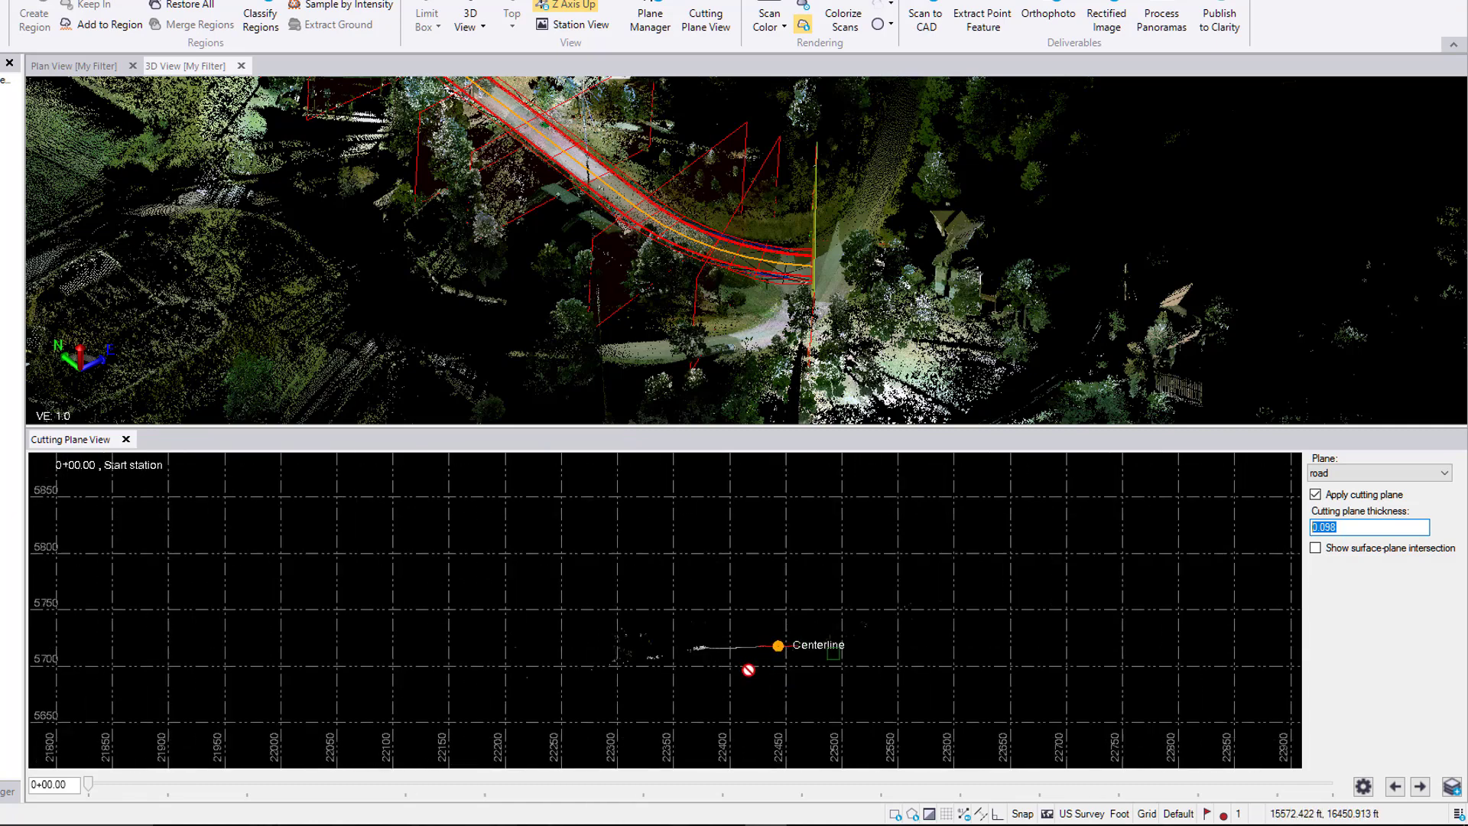
{"action": "scroll", "coordinate": [756, 643], "scroll_direction": "up", "scroll_amount": 5}
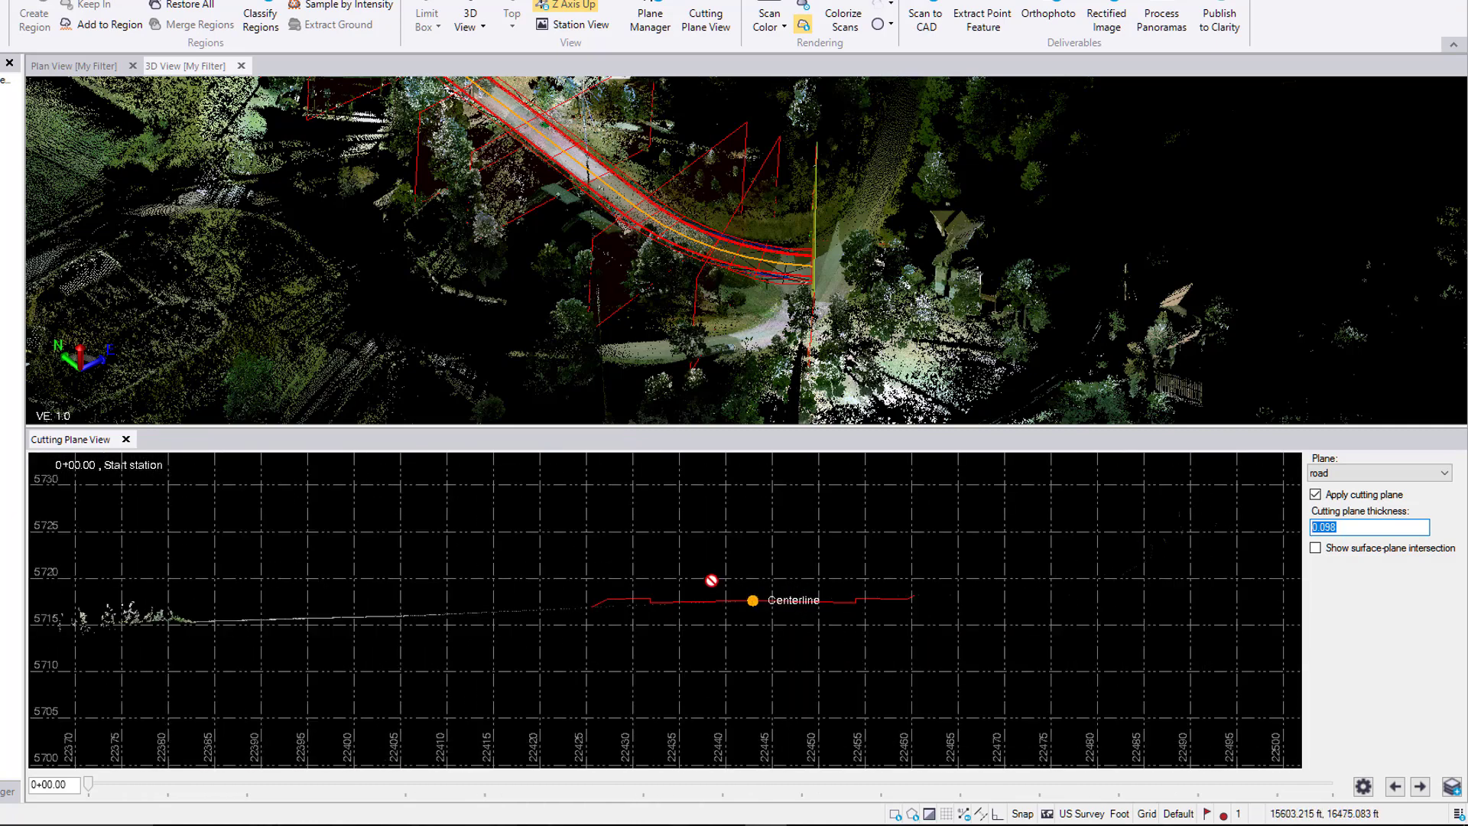
{"action": "scroll", "coordinate": [746, 619], "scroll_direction": "up", "scroll_amount": 1}
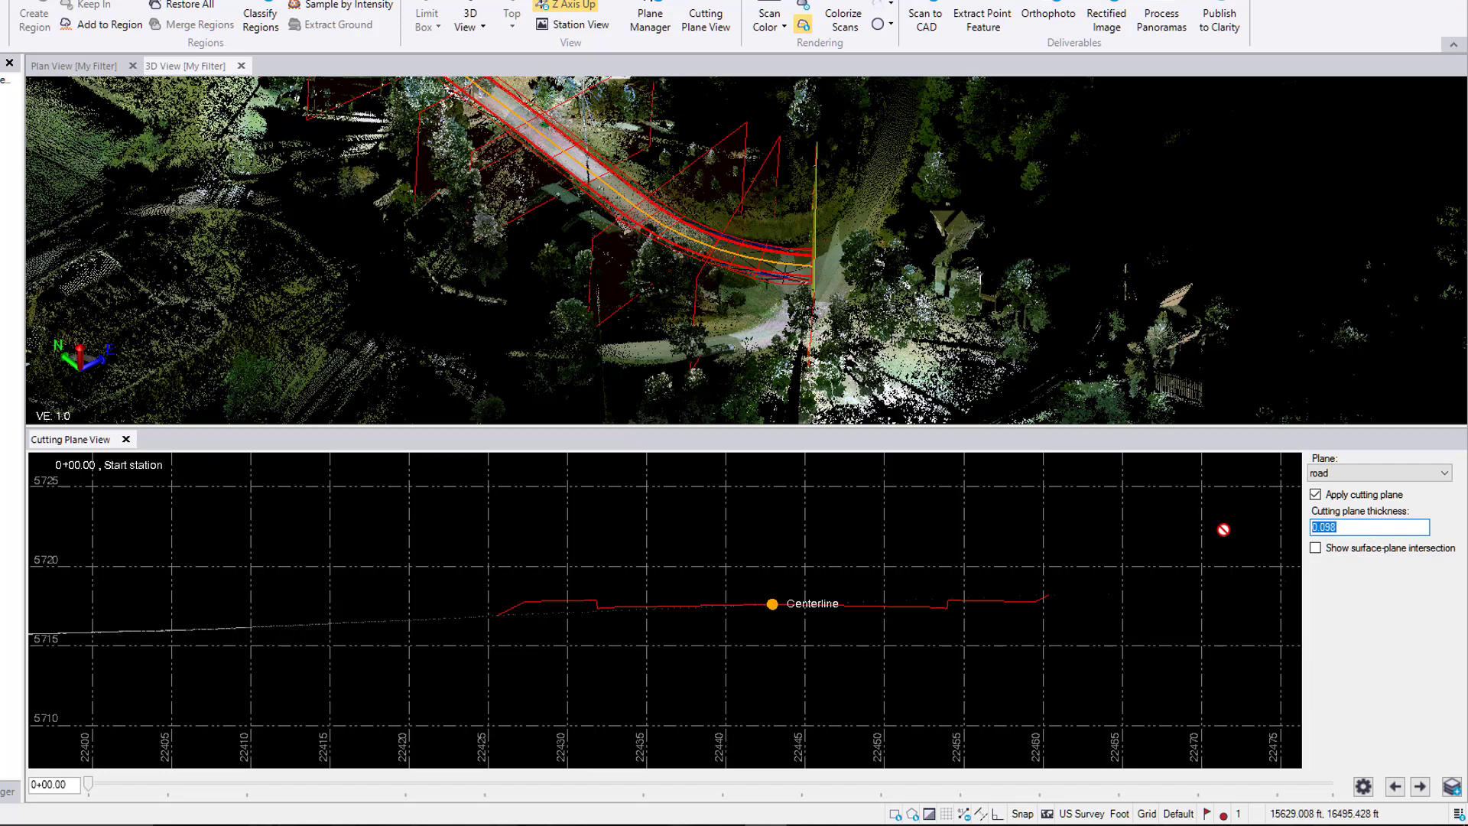
{"action": "type", "text": "10"}
{"action": "key", "text": "Return"}
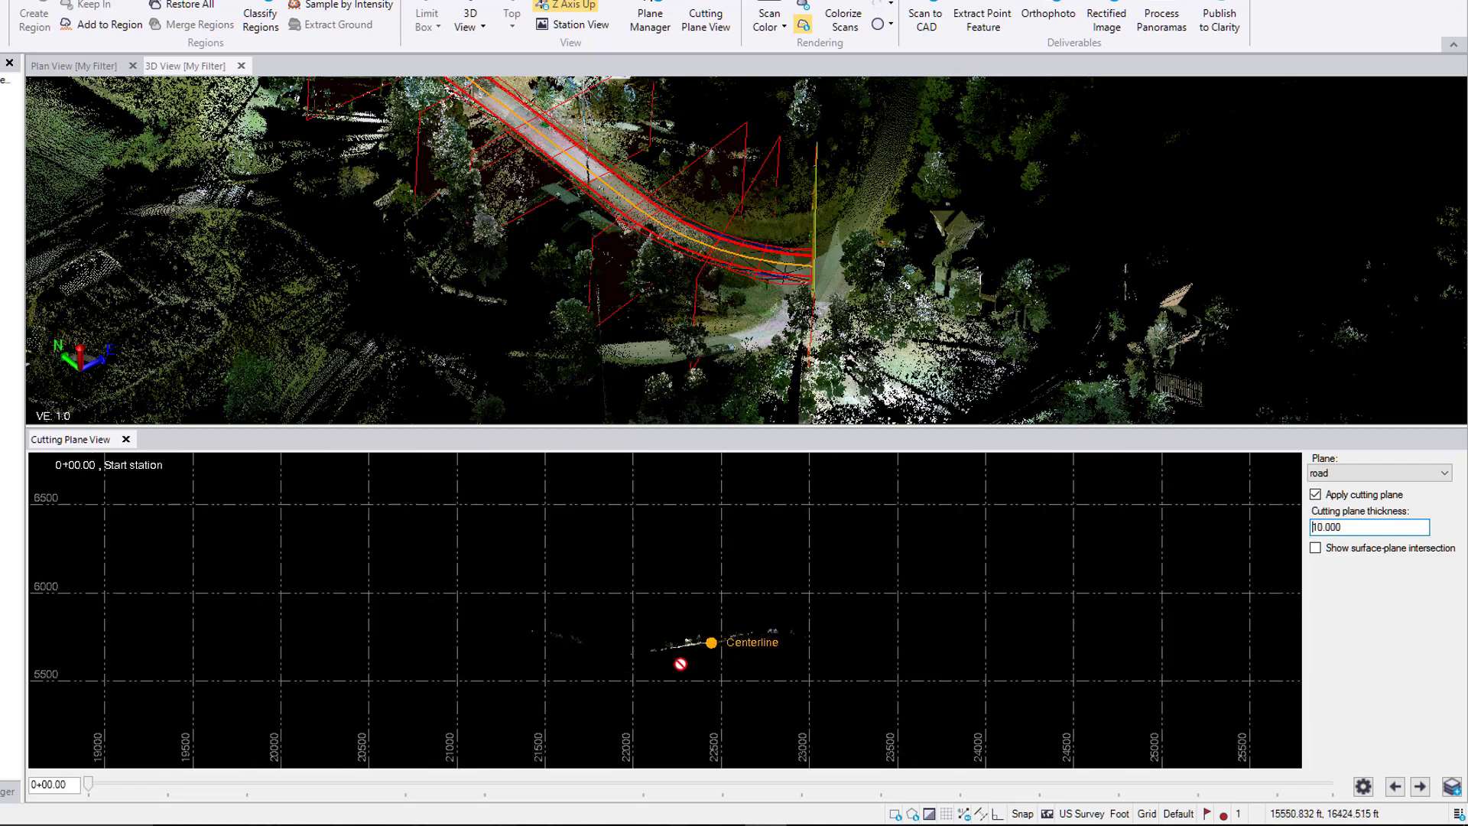
{"action": "scroll", "coordinate": [681, 663], "scroll_direction": "up", "scroll_amount": 10}
{"action": "scroll", "coordinate": [673, 669], "scroll_direction": "up", "scroll_amount": 4}
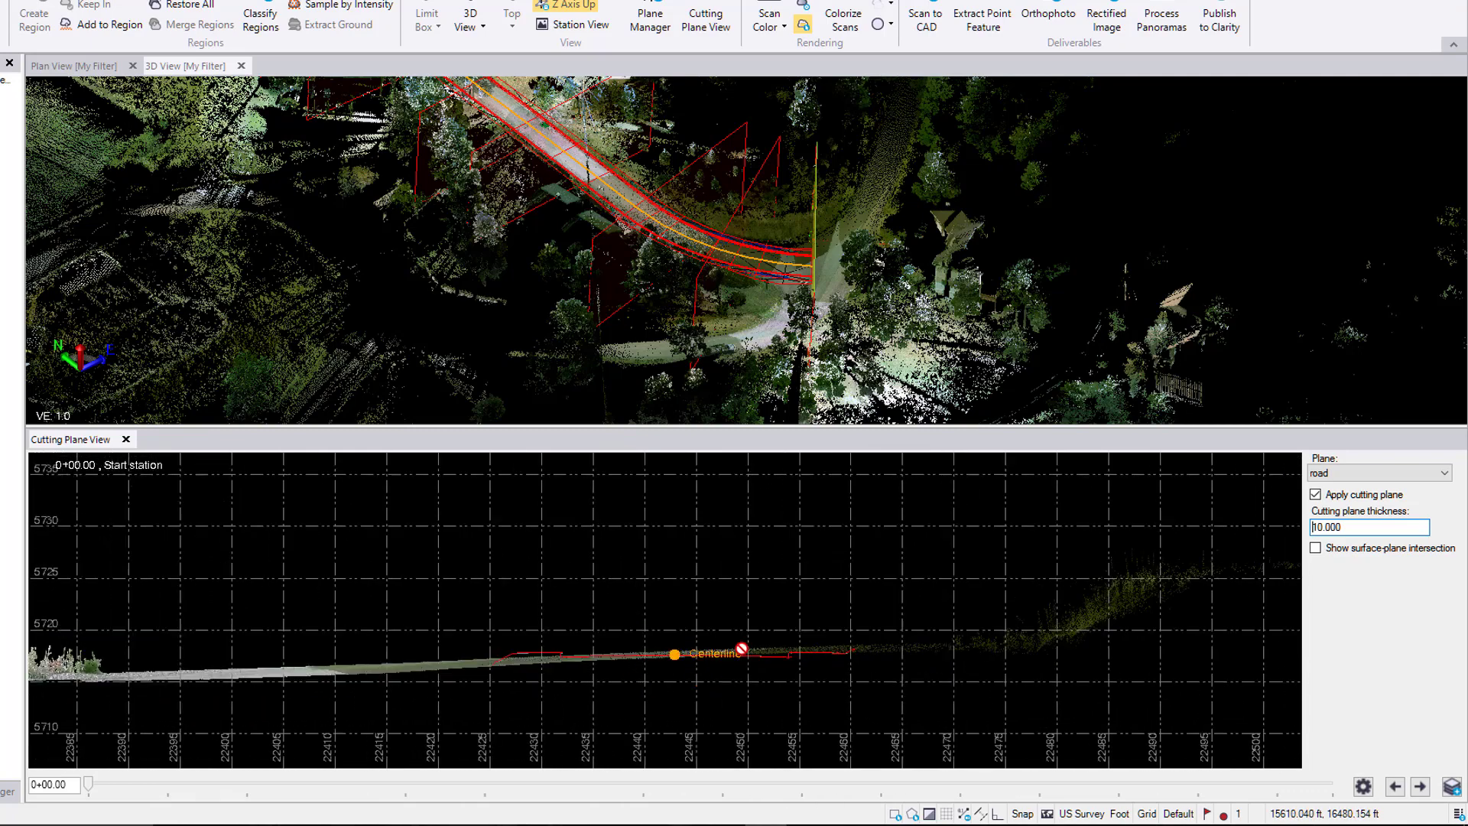
{"action": "scroll", "coordinate": [1067, 524], "scroll_direction": "down", "scroll_amount": 2}
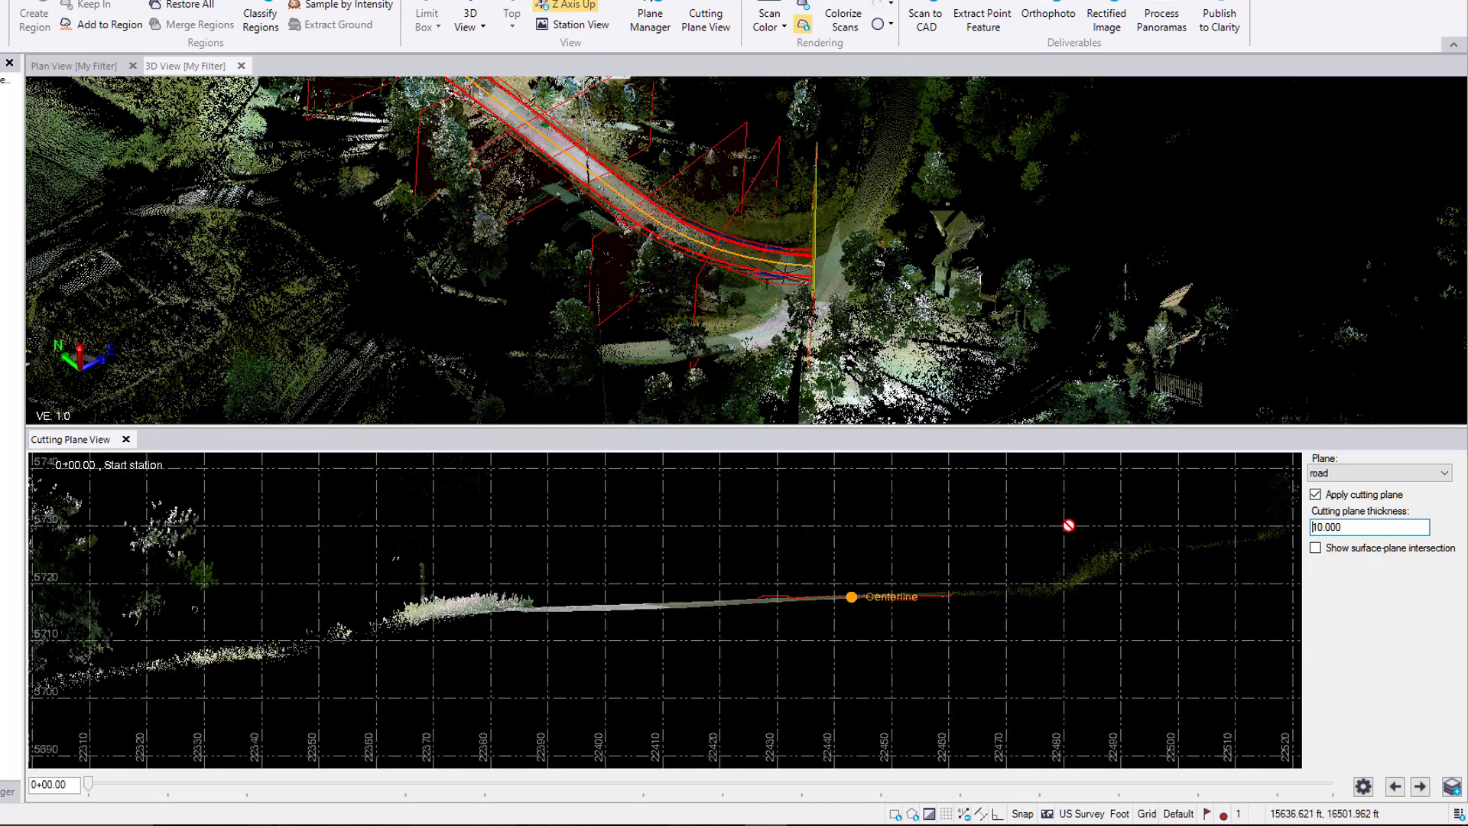
{"action": "scroll", "coordinate": [1039, 581], "scroll_direction": "down", "scroll_amount": 1}
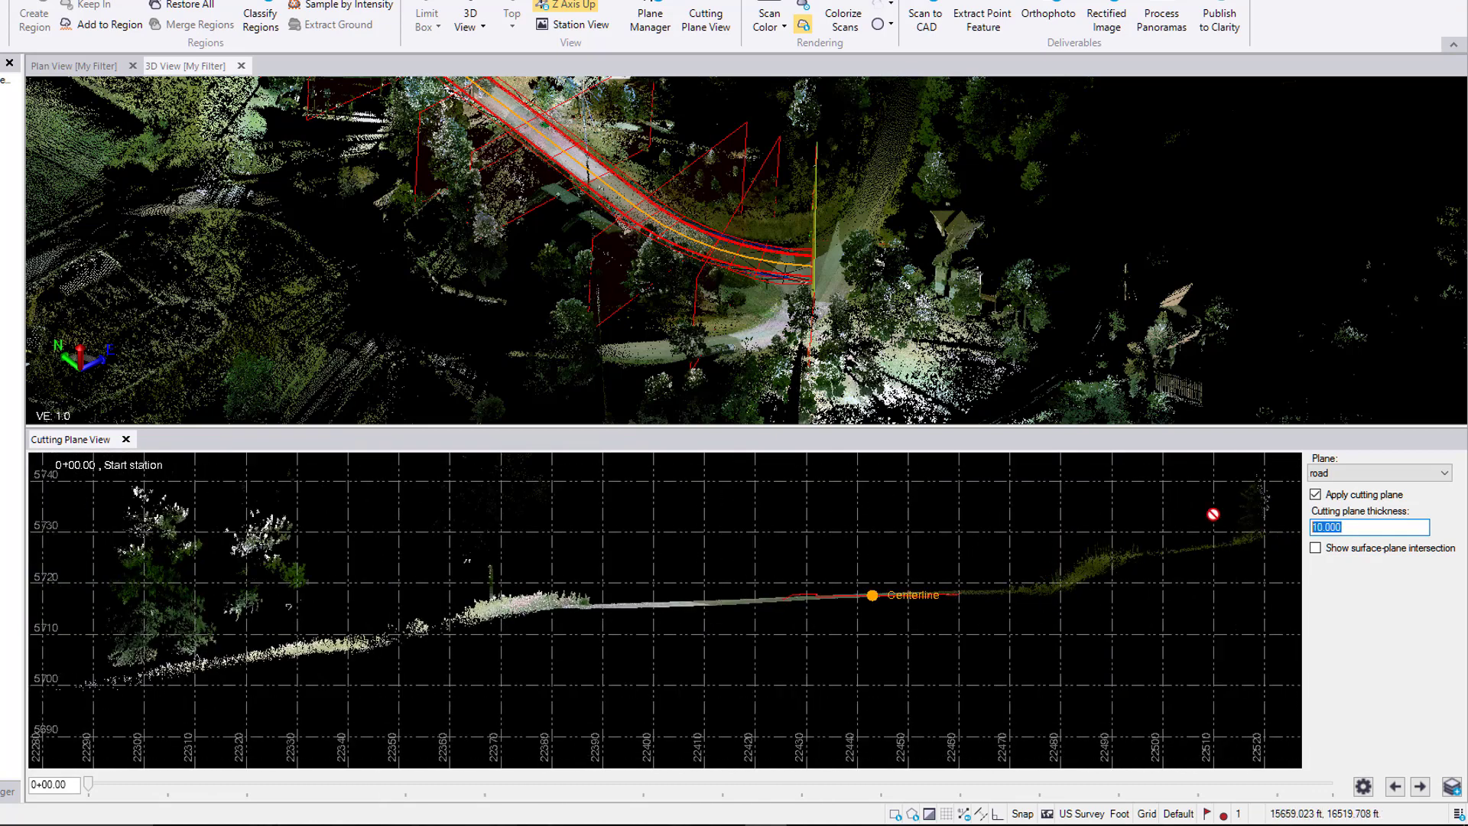
Reduce the cutting plane thickness to 0.2 and examine the thinner point cloud slice around the centerline.
{"action": "key", "text": "Return"}
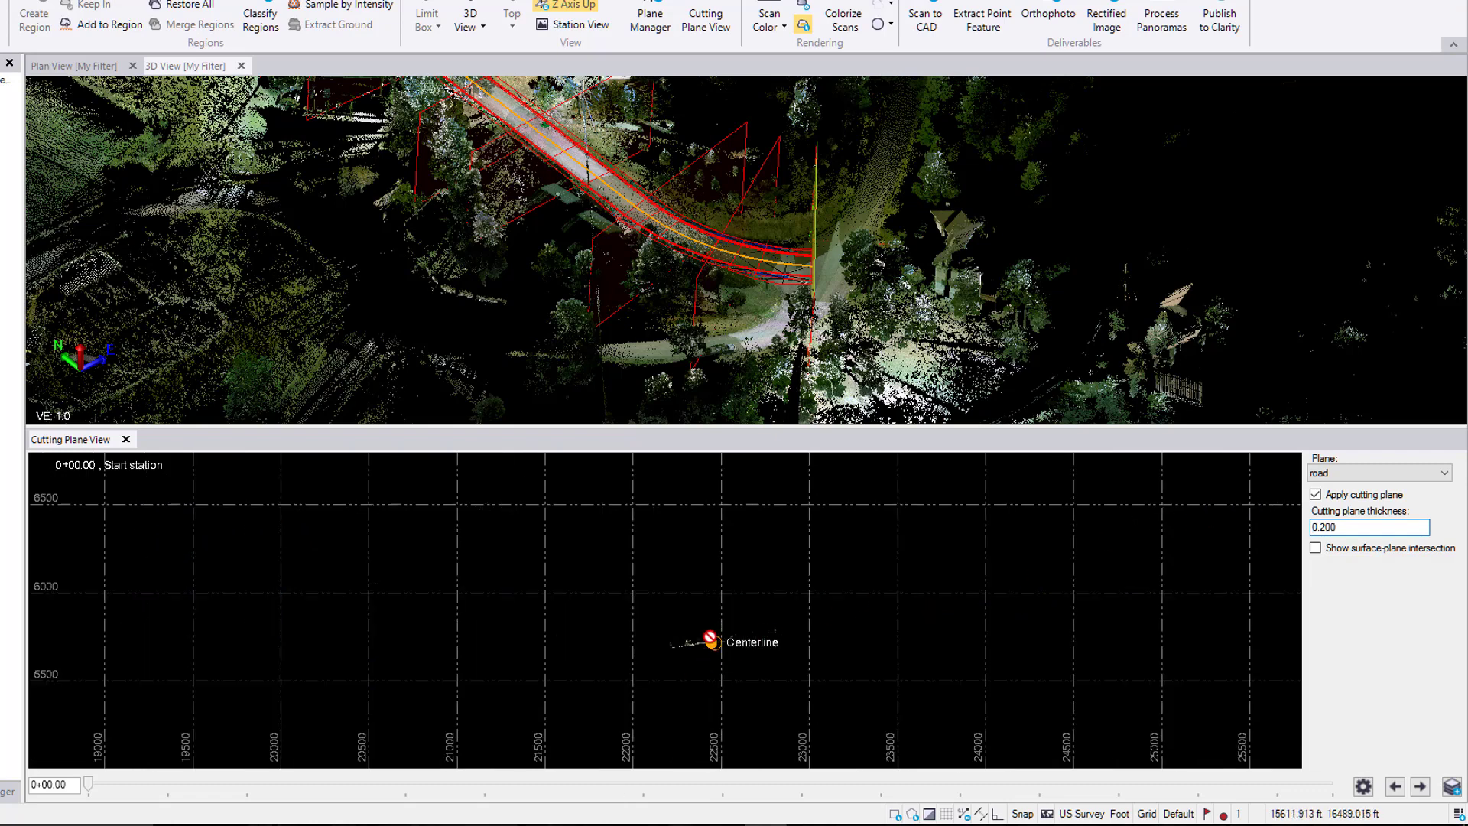
{"action": "scroll", "coordinate": [711, 636], "scroll_direction": "up", "scroll_amount": 2}
{"action": "scroll", "coordinate": [711, 637], "scroll_direction": "up", "scroll_amount": 2}
{"action": "scroll", "coordinate": [711, 542], "scroll_direction": "up", "scroll_amount": 3}
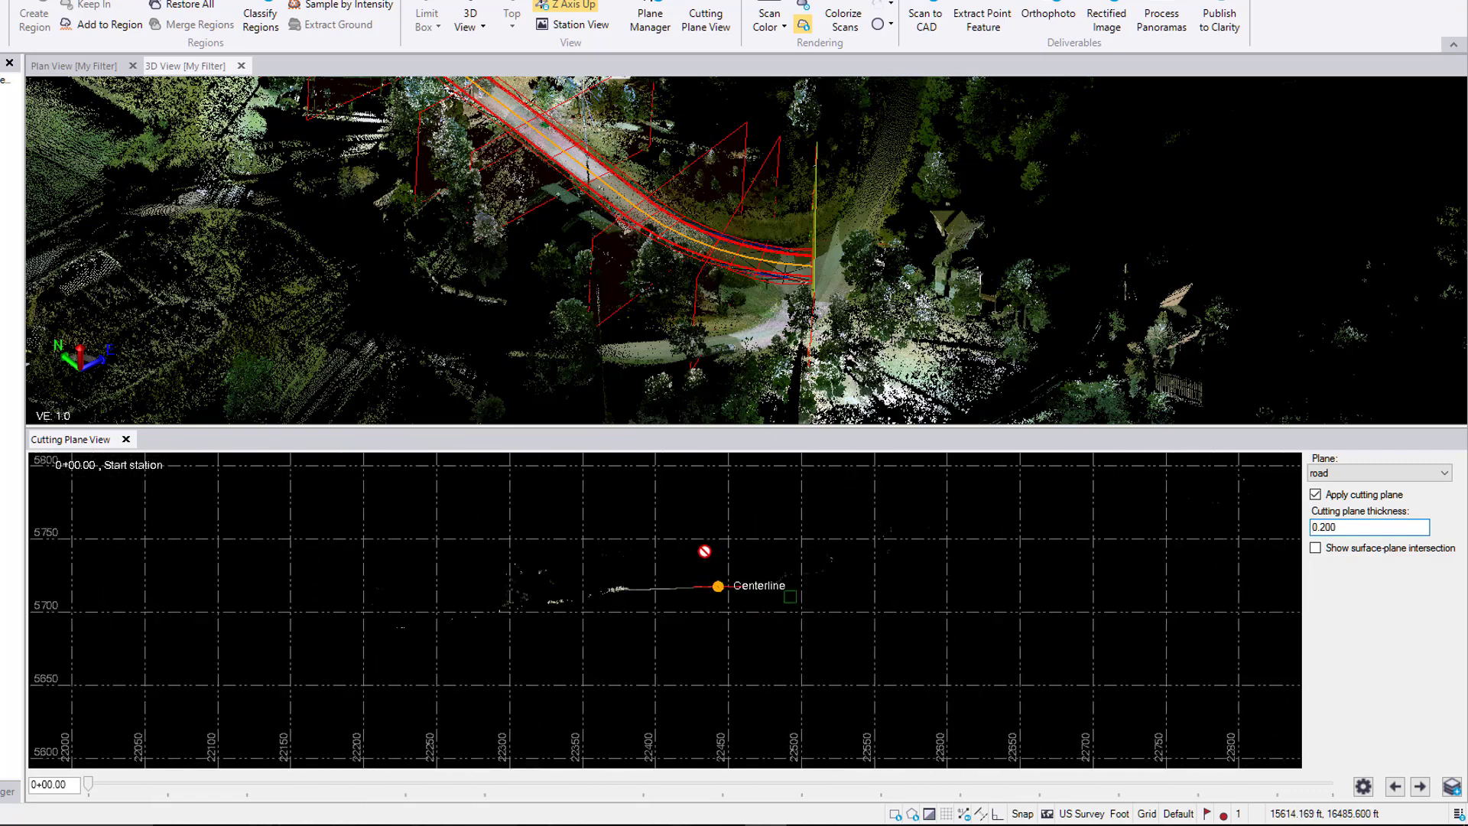
{"action": "scroll", "coordinate": [734, 612], "scroll_direction": "up", "scroll_amount": 1}
{"action": "scroll", "coordinate": [685, 659], "scroll_direction": "up", "scroll_amount": 2}
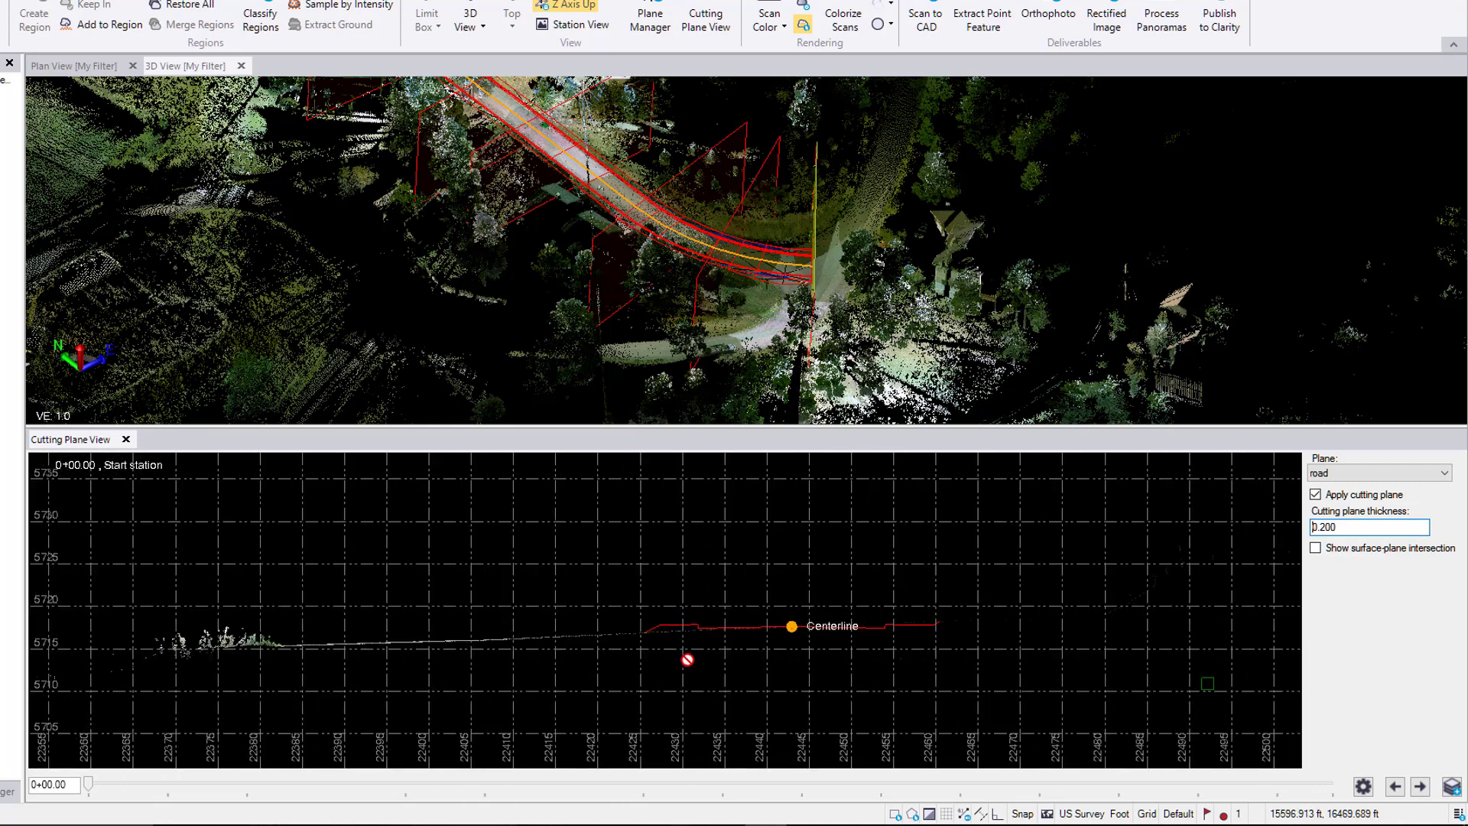
{"action": "scroll", "coordinate": [746, 626], "scroll_direction": "up", "scroll_amount": 1}
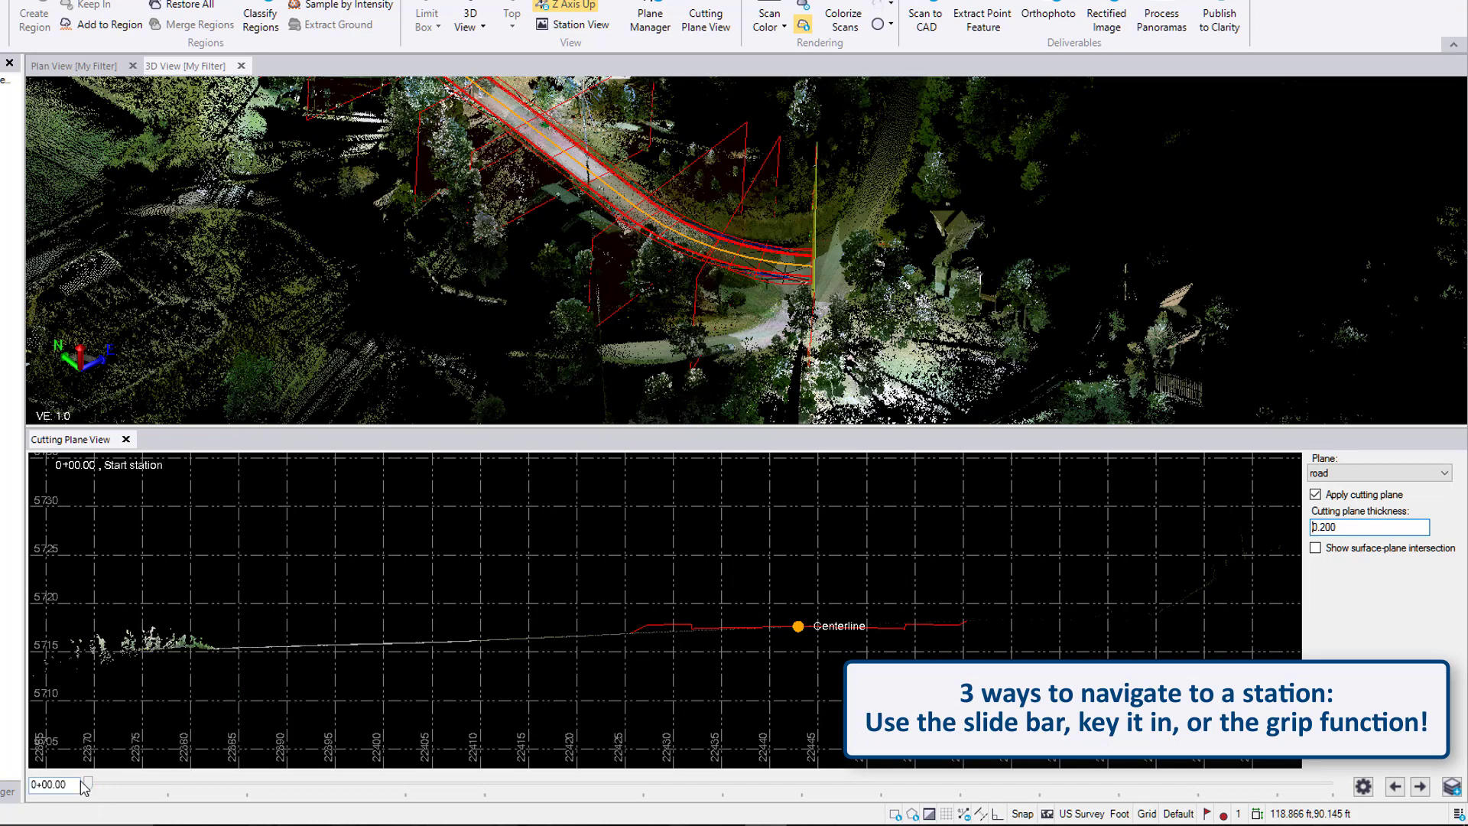
Slide the cutting plane along the road through about station 1+37 to about station 3+68 and view the cross-sections.
{"action": "left_click_drag", "start_coordinate": [88, 785], "coordinate": [309, 785]}
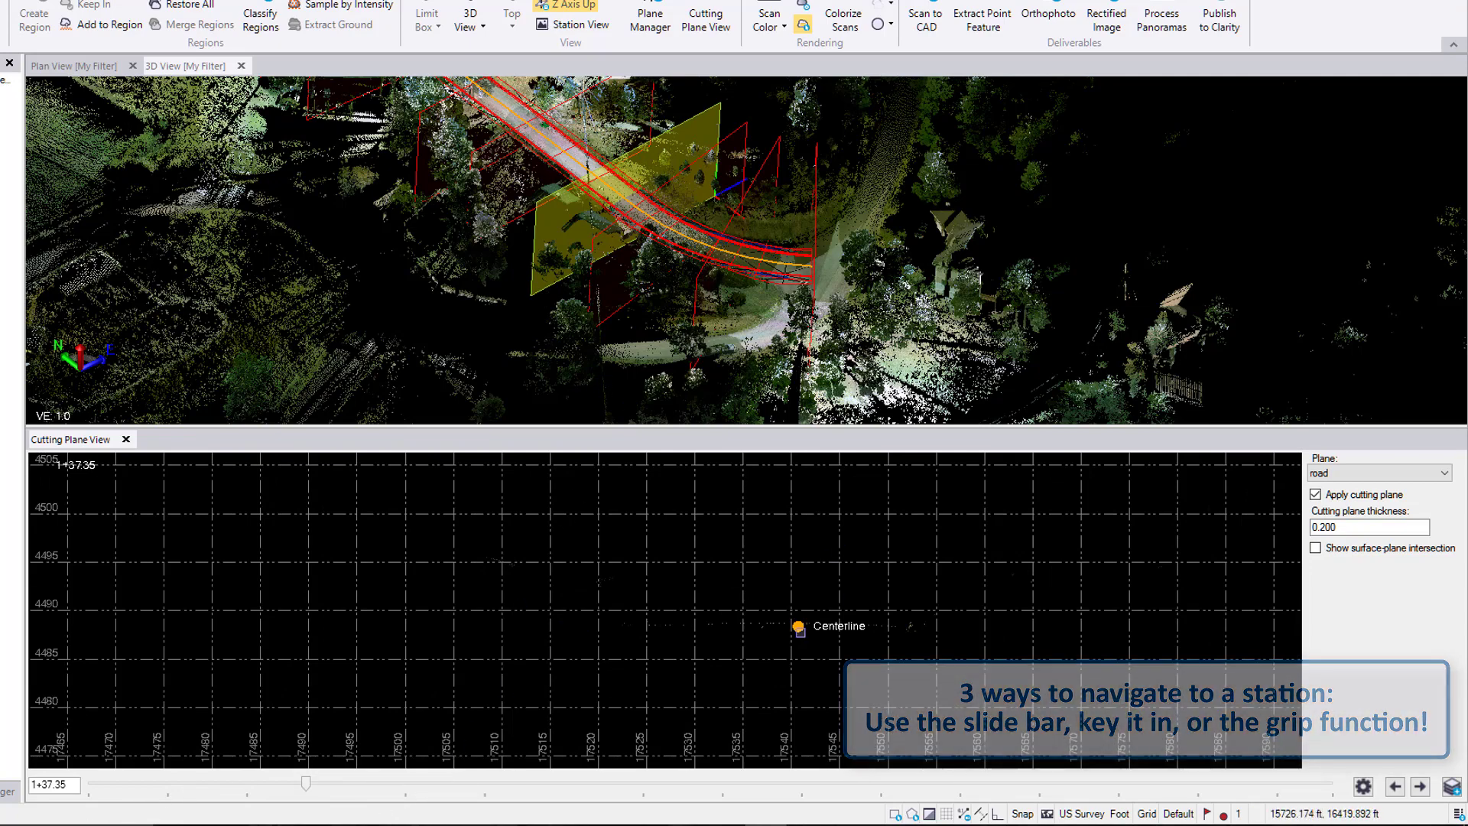
{"action": "scroll", "coordinate": [791, 618], "scroll_direction": "up", "scroll_amount": 3}
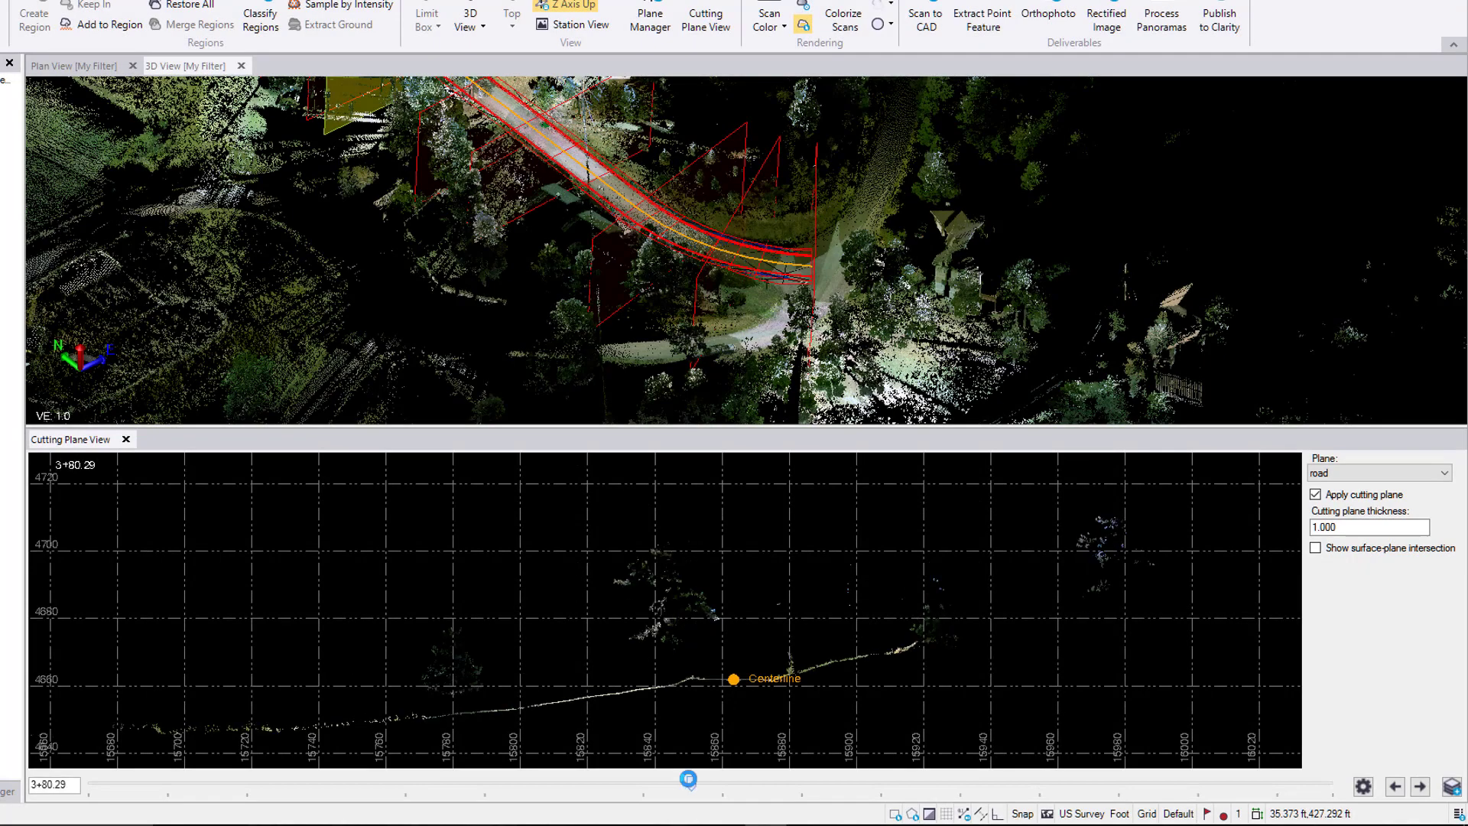
{"action": "left_click_drag", "start_coordinate": [688, 780], "coordinate": [675, 787]}
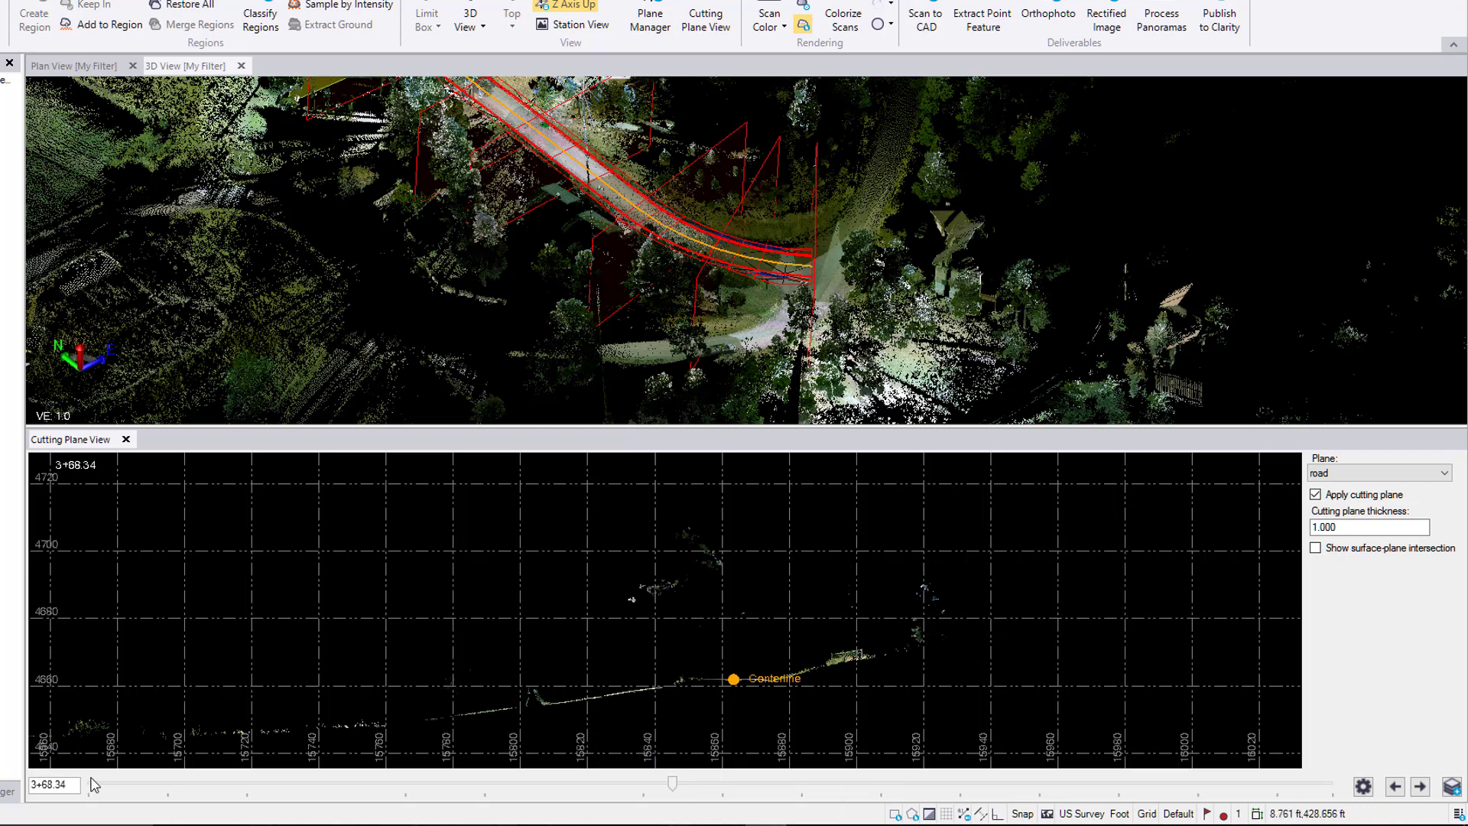
Move the cutting plane to station 360 by entering its value and locate it along the road in the 3D view.
{"action": "left_click", "coordinate": [54, 784]}
{"action": "type", "text": "360"}
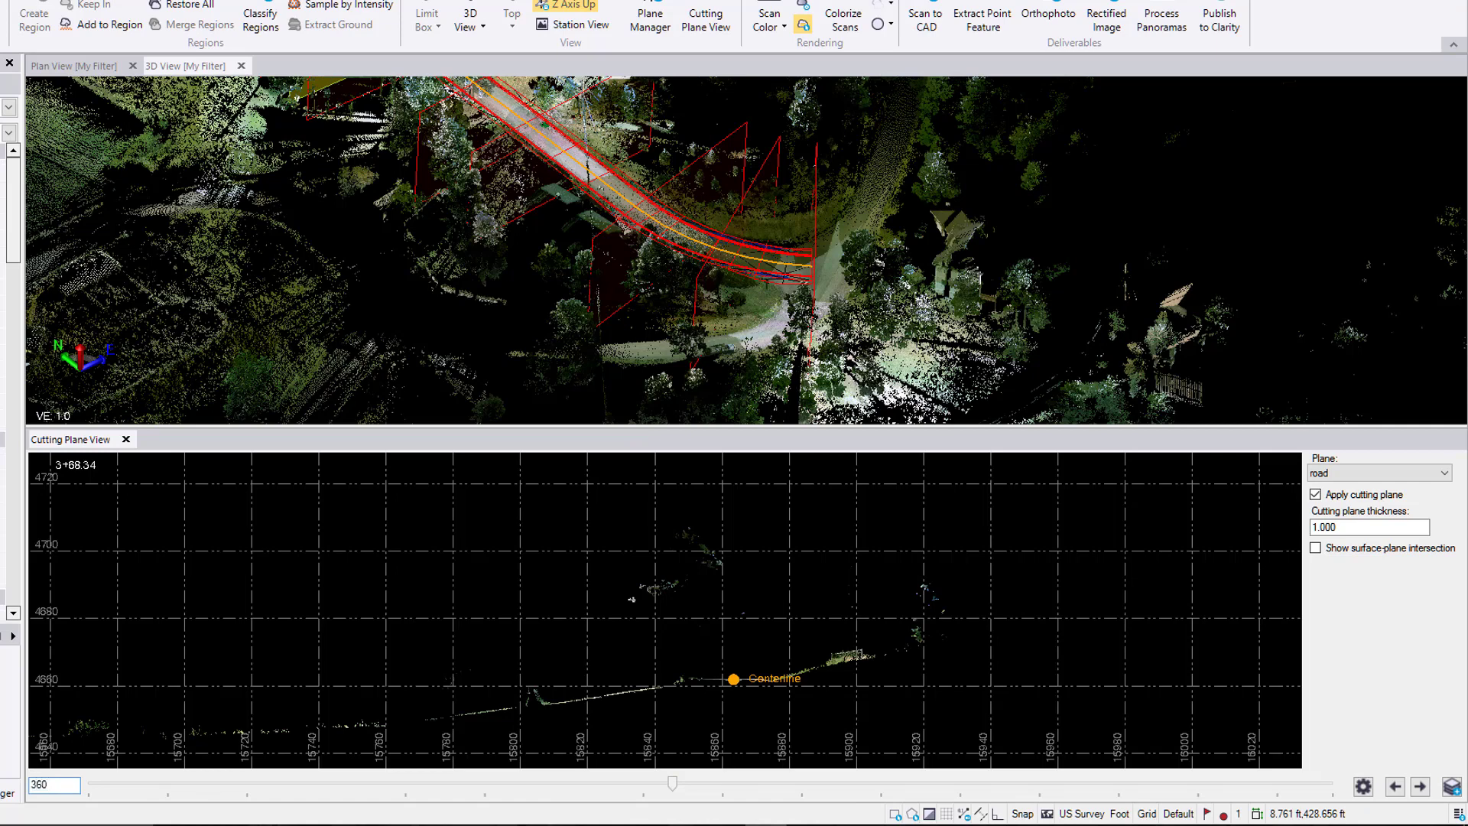
{"action": "key", "text": "Return"}
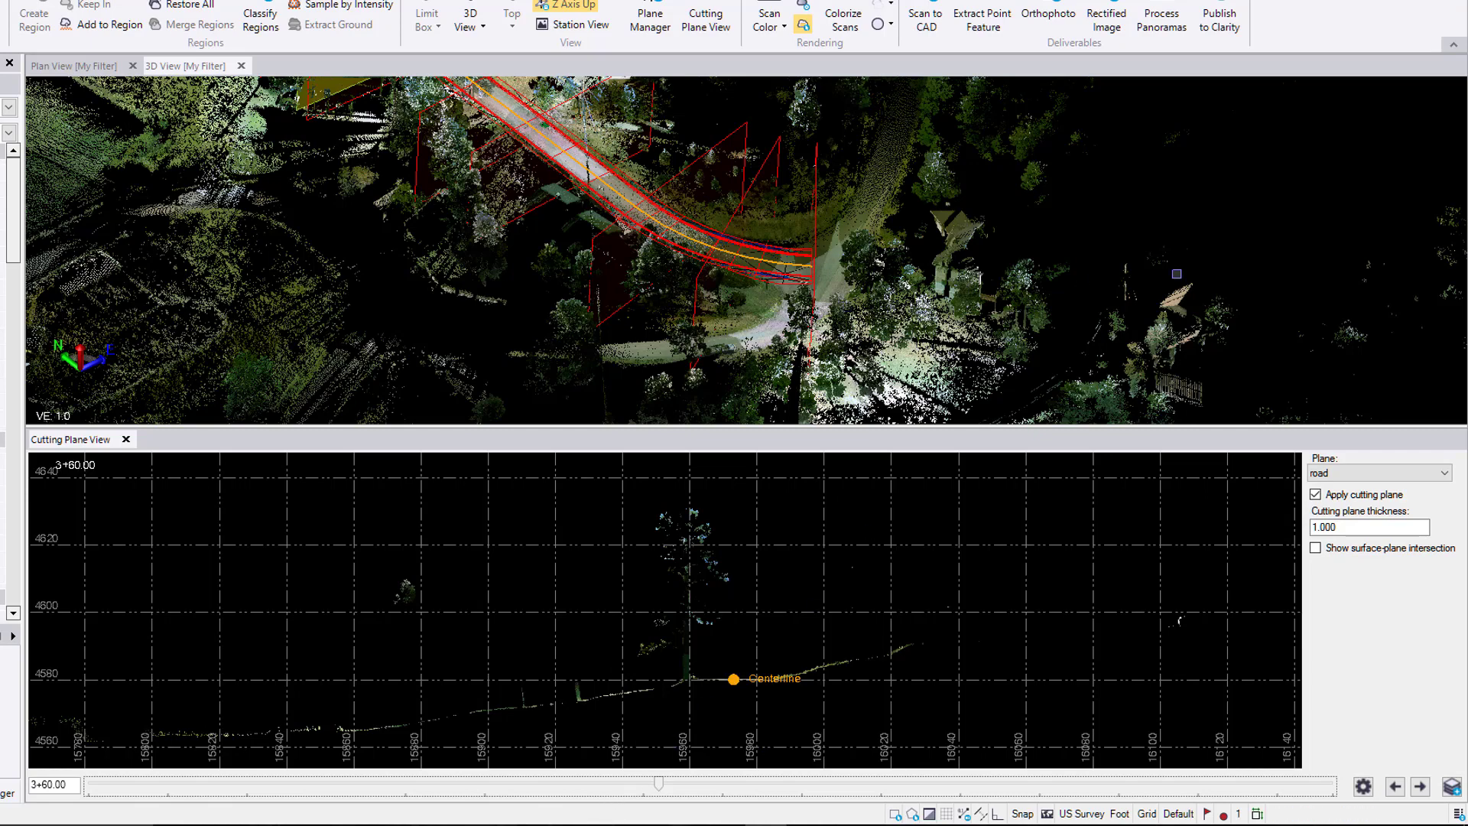
{"action": "scroll", "coordinate": [1152, 275], "scroll_direction": "down", "scroll_amount": 4}
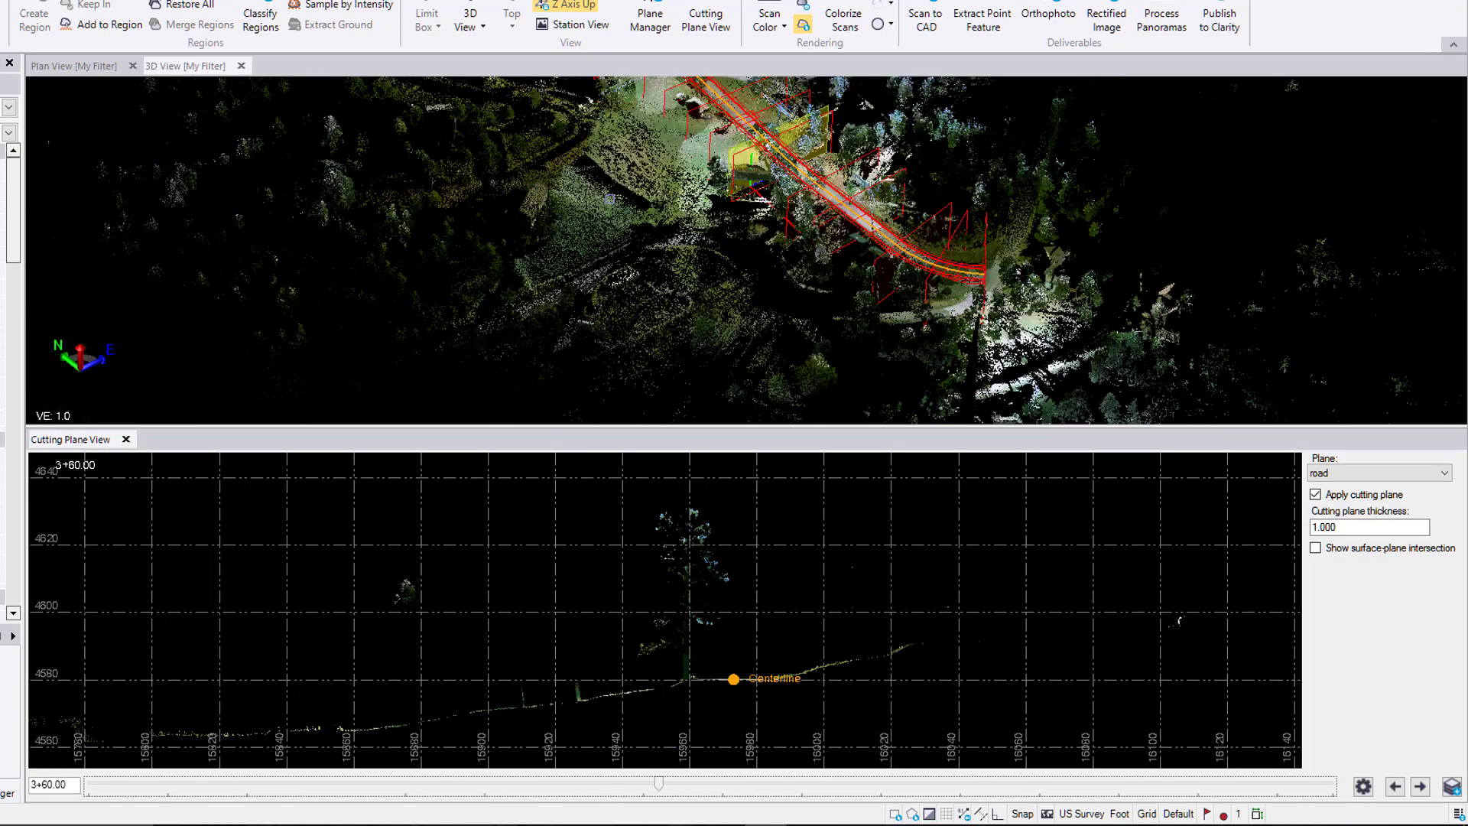
{"action": "scroll", "coordinate": [711, 252], "scroll_direction": "down", "scroll_amount": 3}
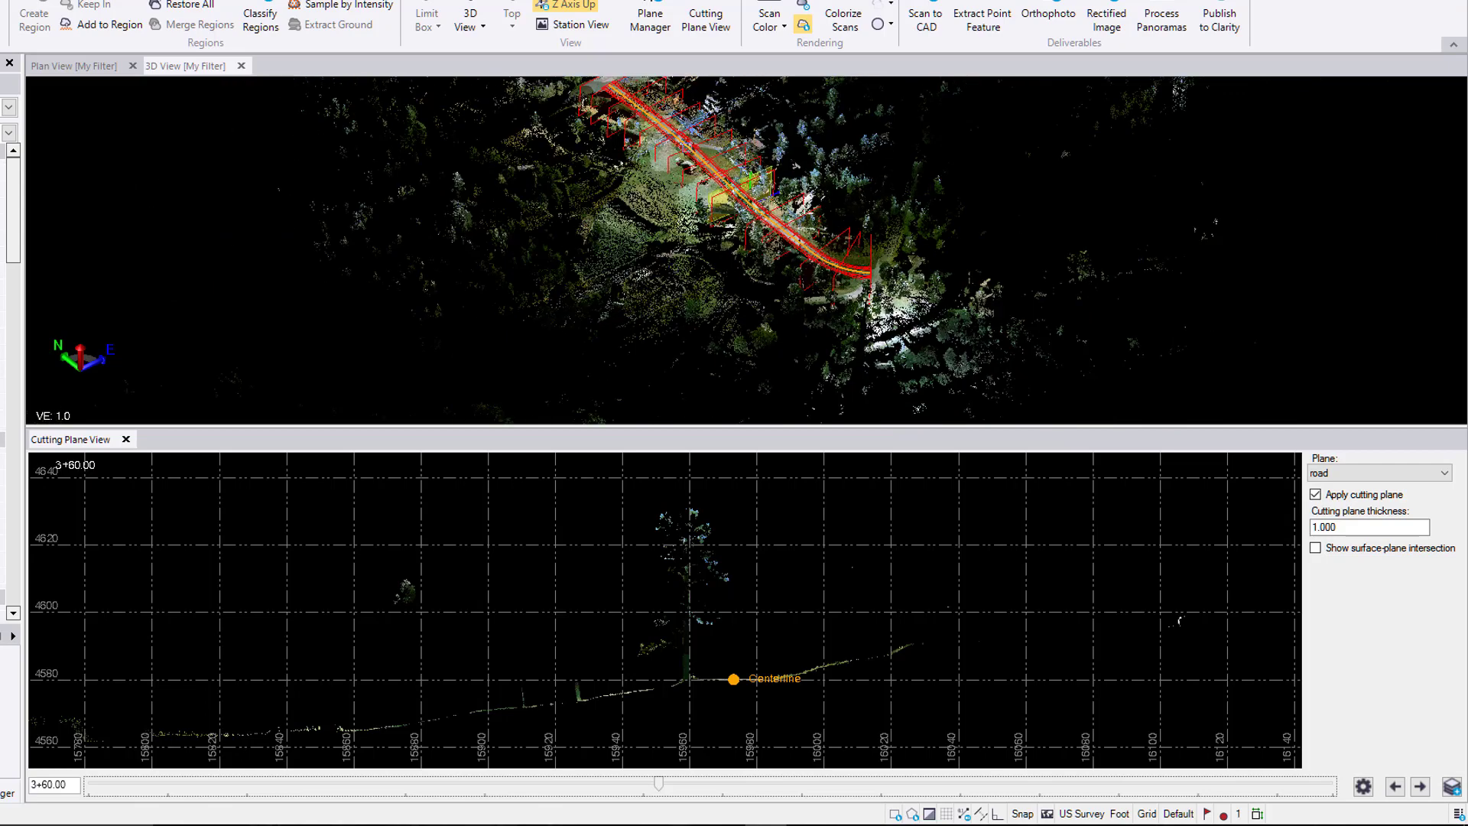
{"action": "scroll", "coordinate": [688, 153], "scroll_direction": "up", "scroll_amount": 3}
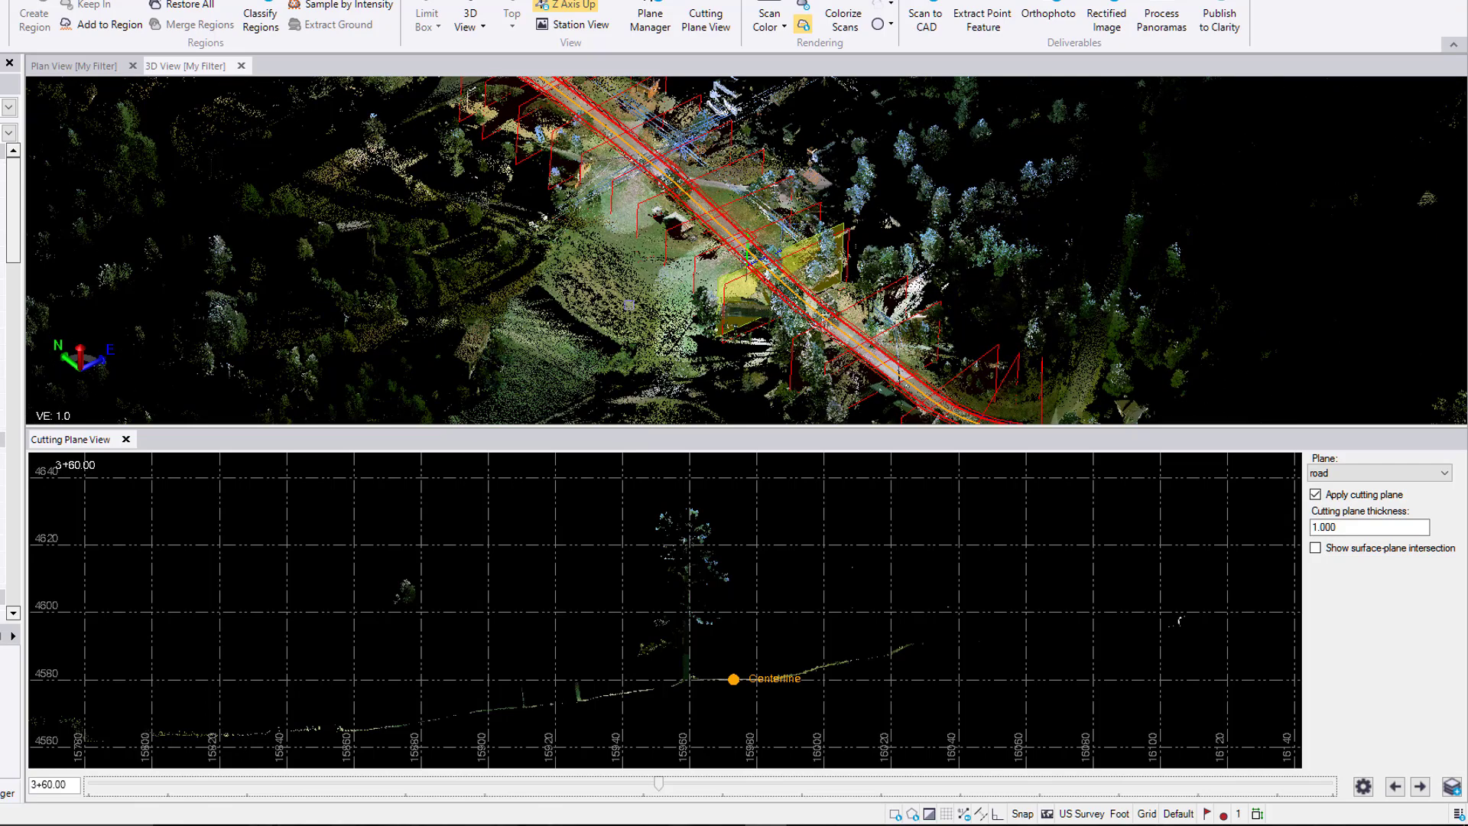
Select the cutting plane in the 3D view, move it along the road to about station 5+24, and examine the cross-section around the centerline.
{"action": "middle_click_drag", "start_coordinate": [631, 298], "coordinate": [846, 357]}
{"action": "scroll", "coordinate": [717, 386], "scroll_direction": "up", "scroll_amount": 3}
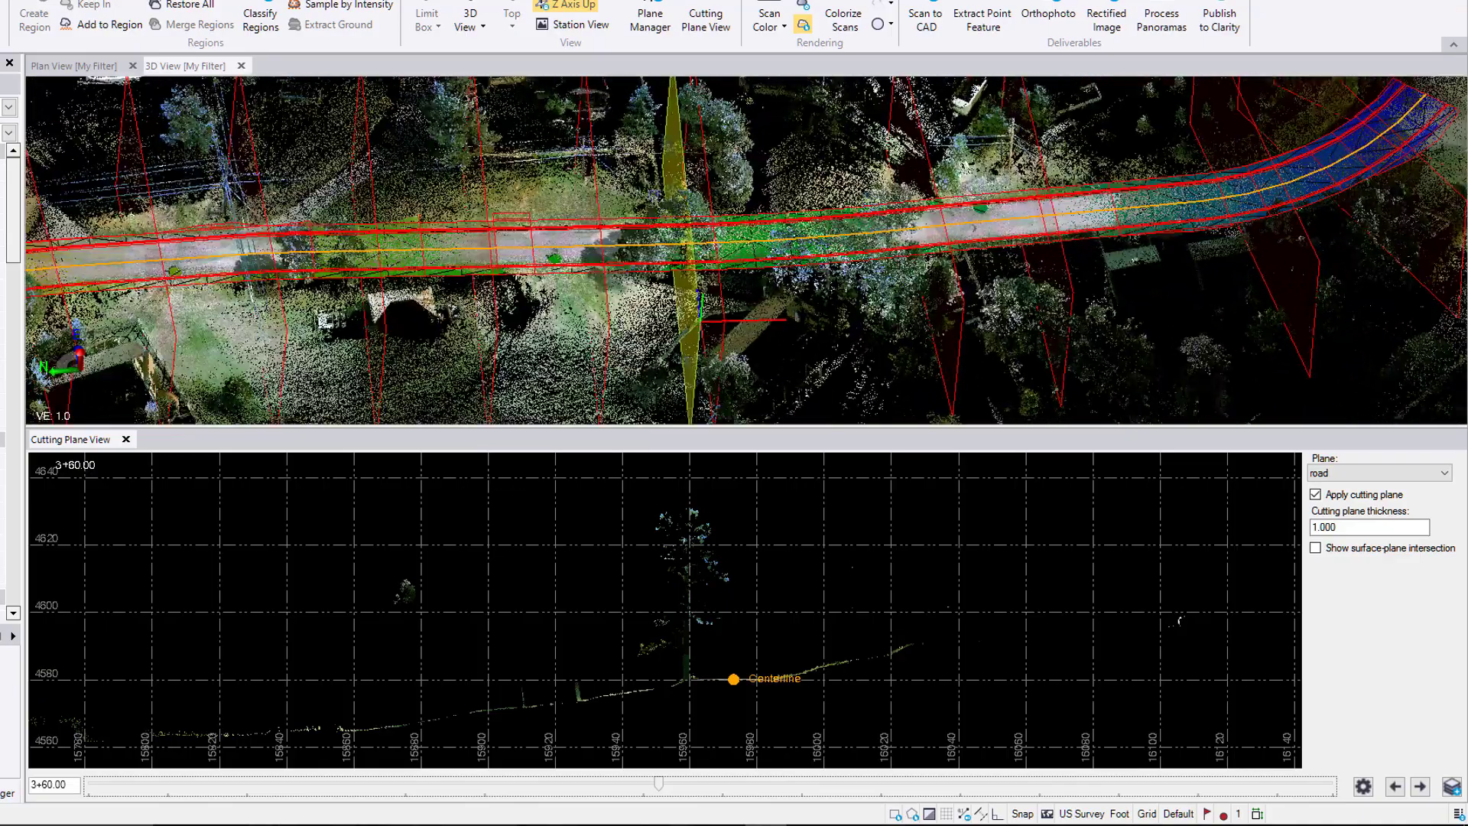
{"action": "middle_click_drag", "start_coordinate": [717, 386], "coordinate": [696, 311]}
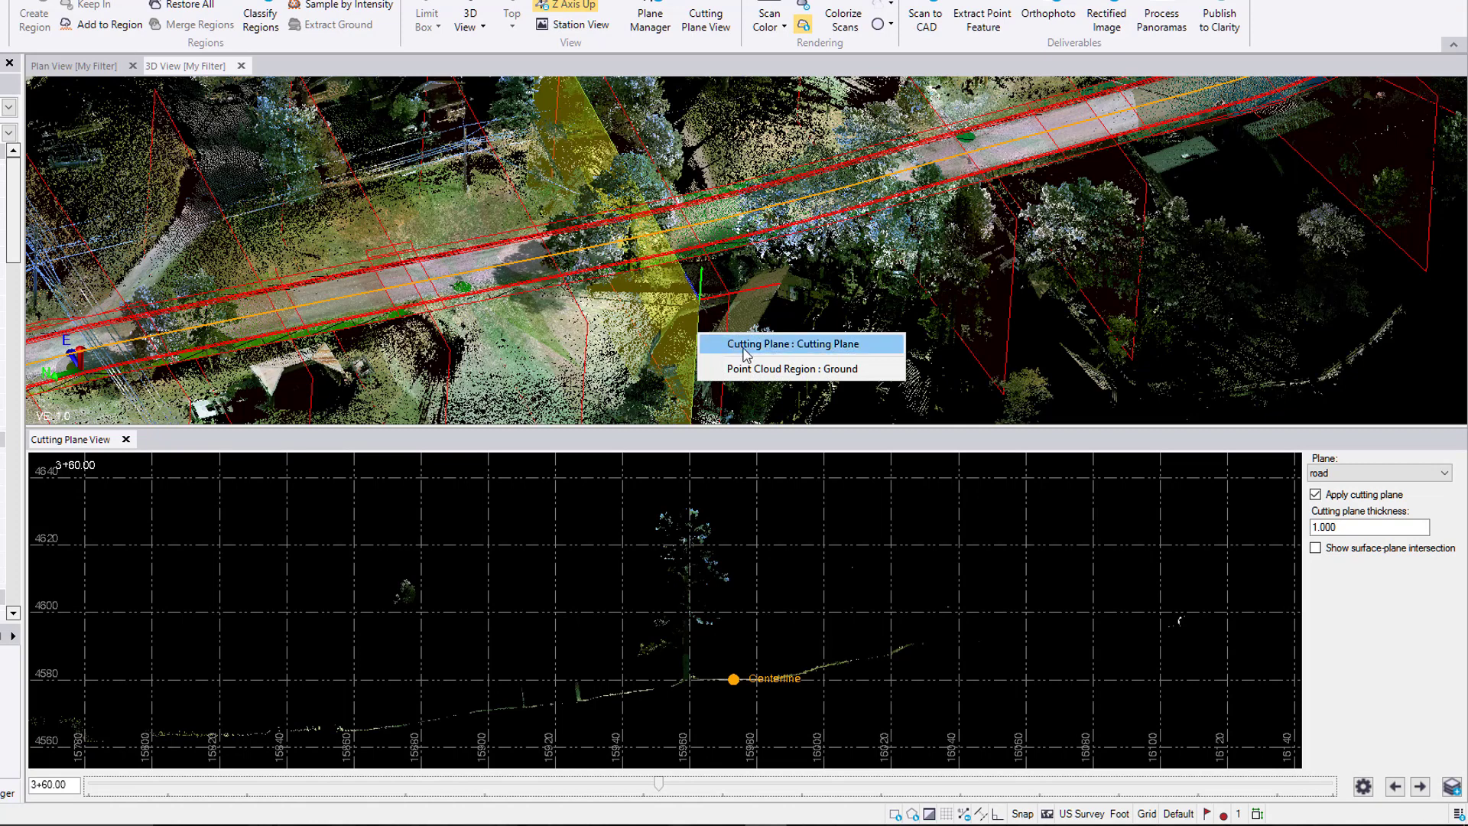
{"action": "left_click", "coordinate": [742, 345]}
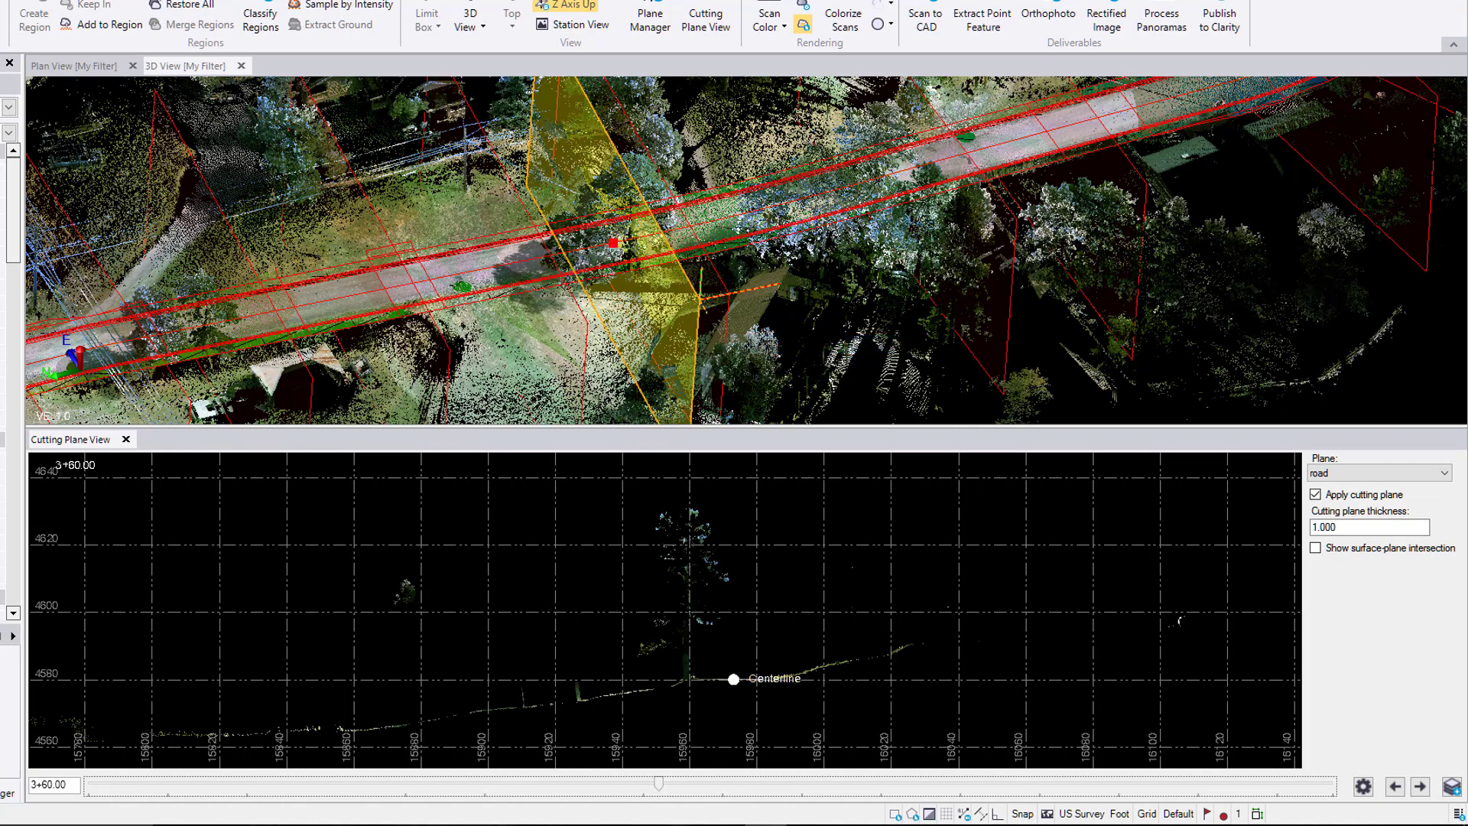
{"action": "scroll", "coordinate": [613, 242], "scroll_direction": "down", "scroll_amount": 1}
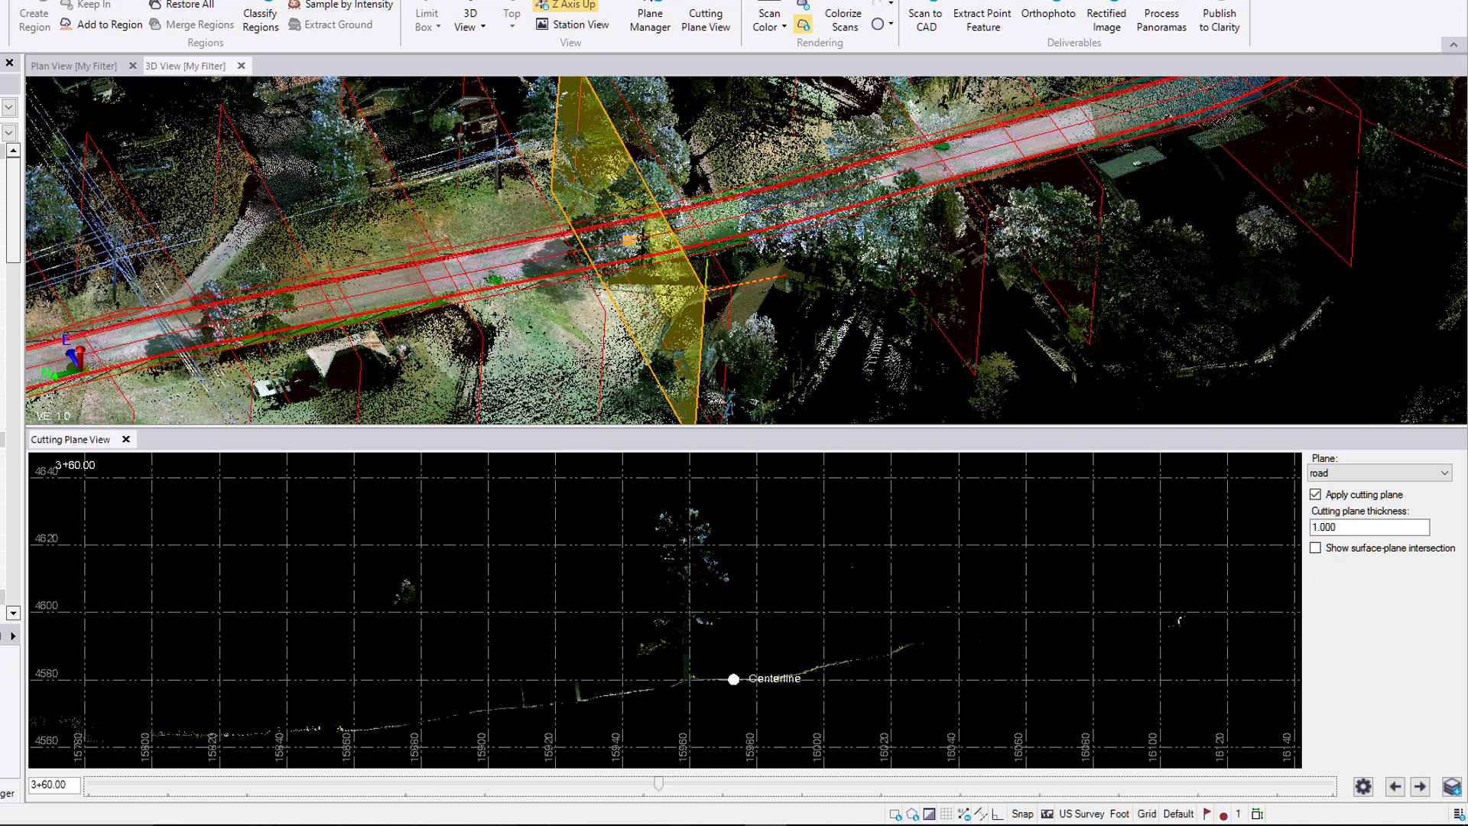
{"action": "left_click_drag", "start_coordinate": [628, 240], "coordinate": [226, 322]}
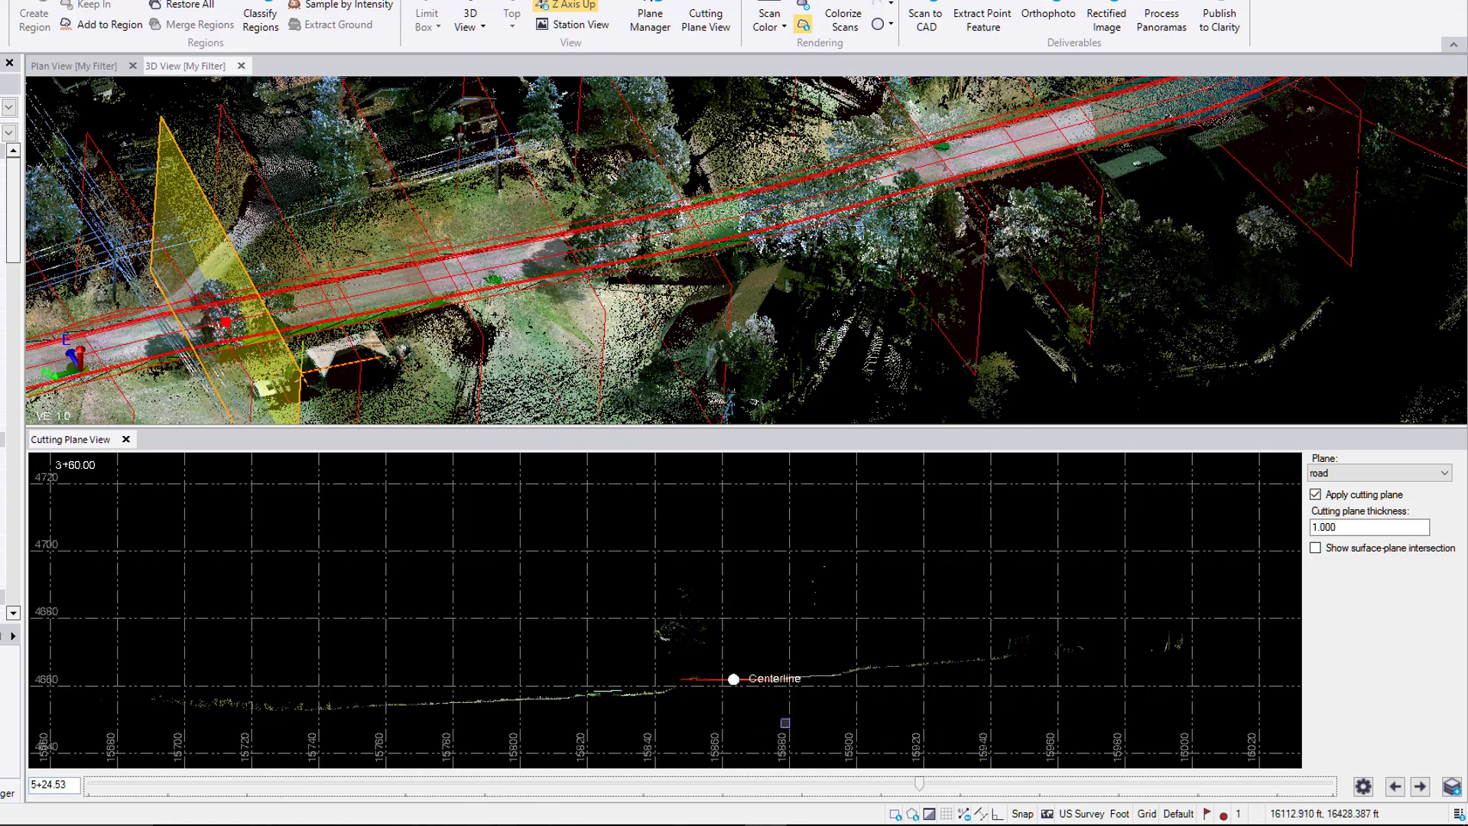
{"action": "scroll", "coordinate": [680, 677], "scroll_direction": "up", "scroll_amount": 2}
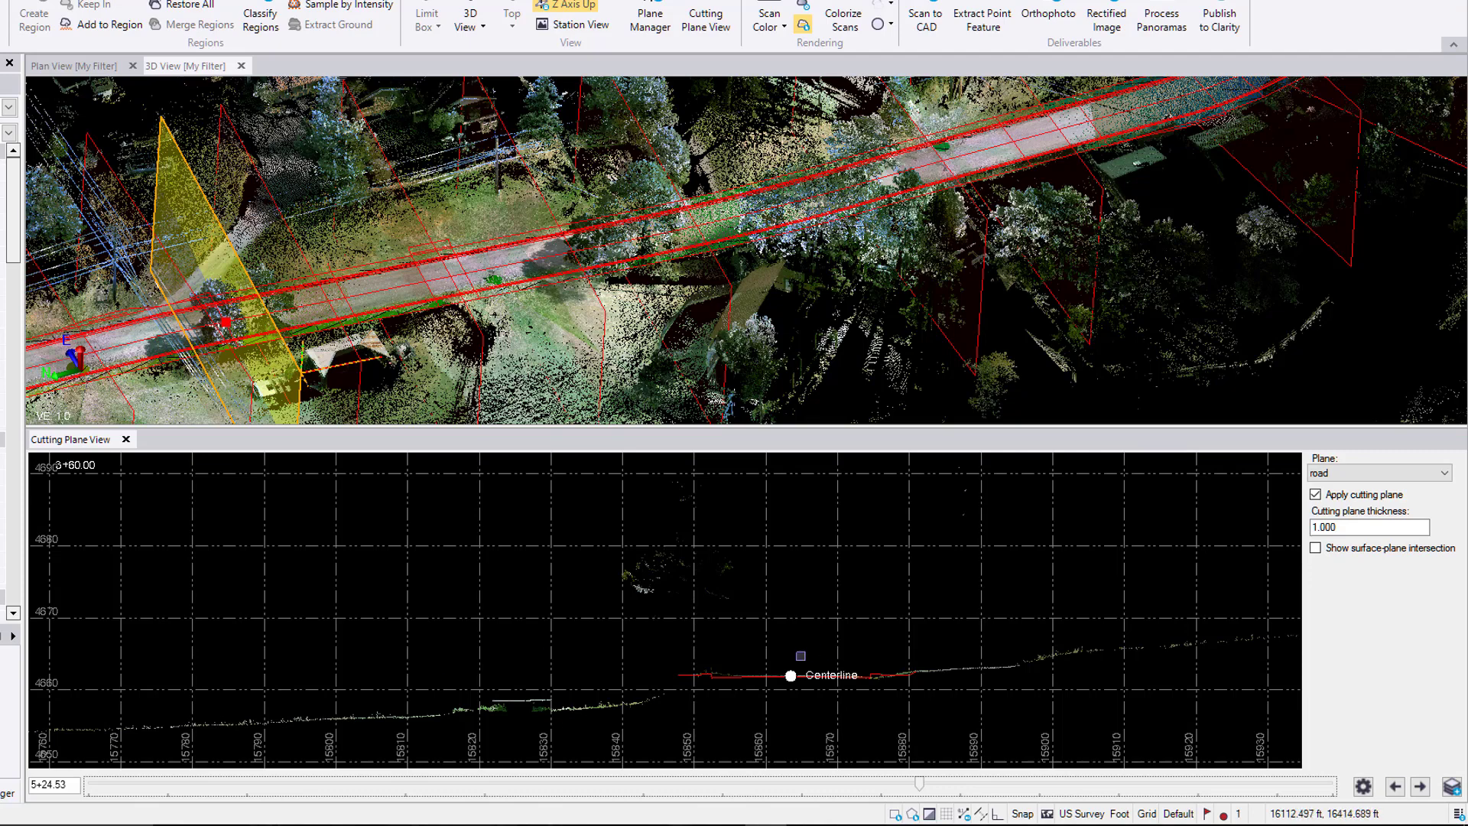
{"action": "scroll", "coordinate": [801, 655], "scroll_direction": "up", "scroll_amount": 2}
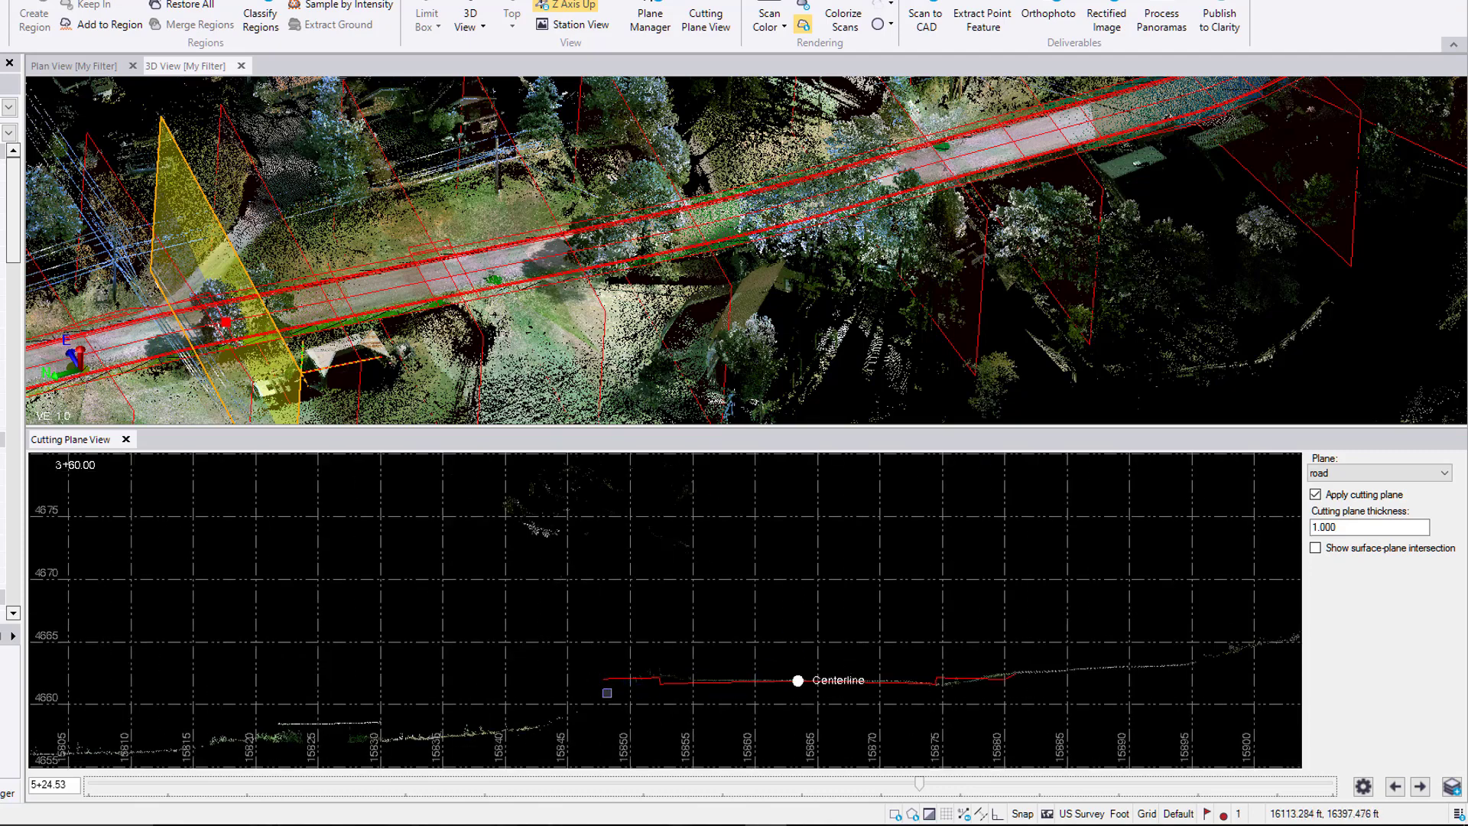
{"action": "scroll", "coordinate": [405, 668], "scroll_direction": "down", "scroll_amount": 1}
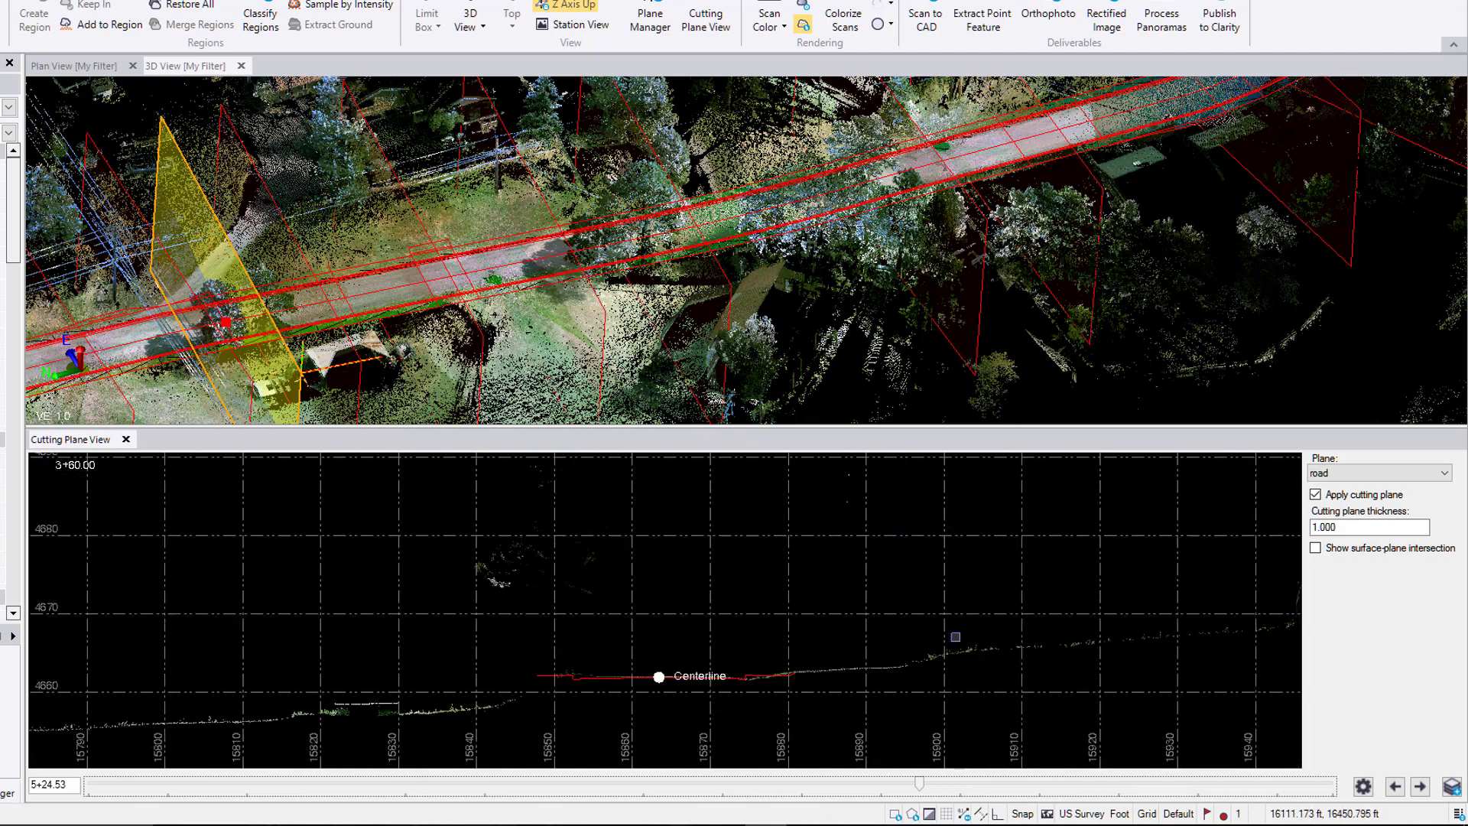
Enable slider limits for the cutting plane and set the start station to 100 and the end station to 200.
{"action": "left_click", "coordinate": [1362, 787]}
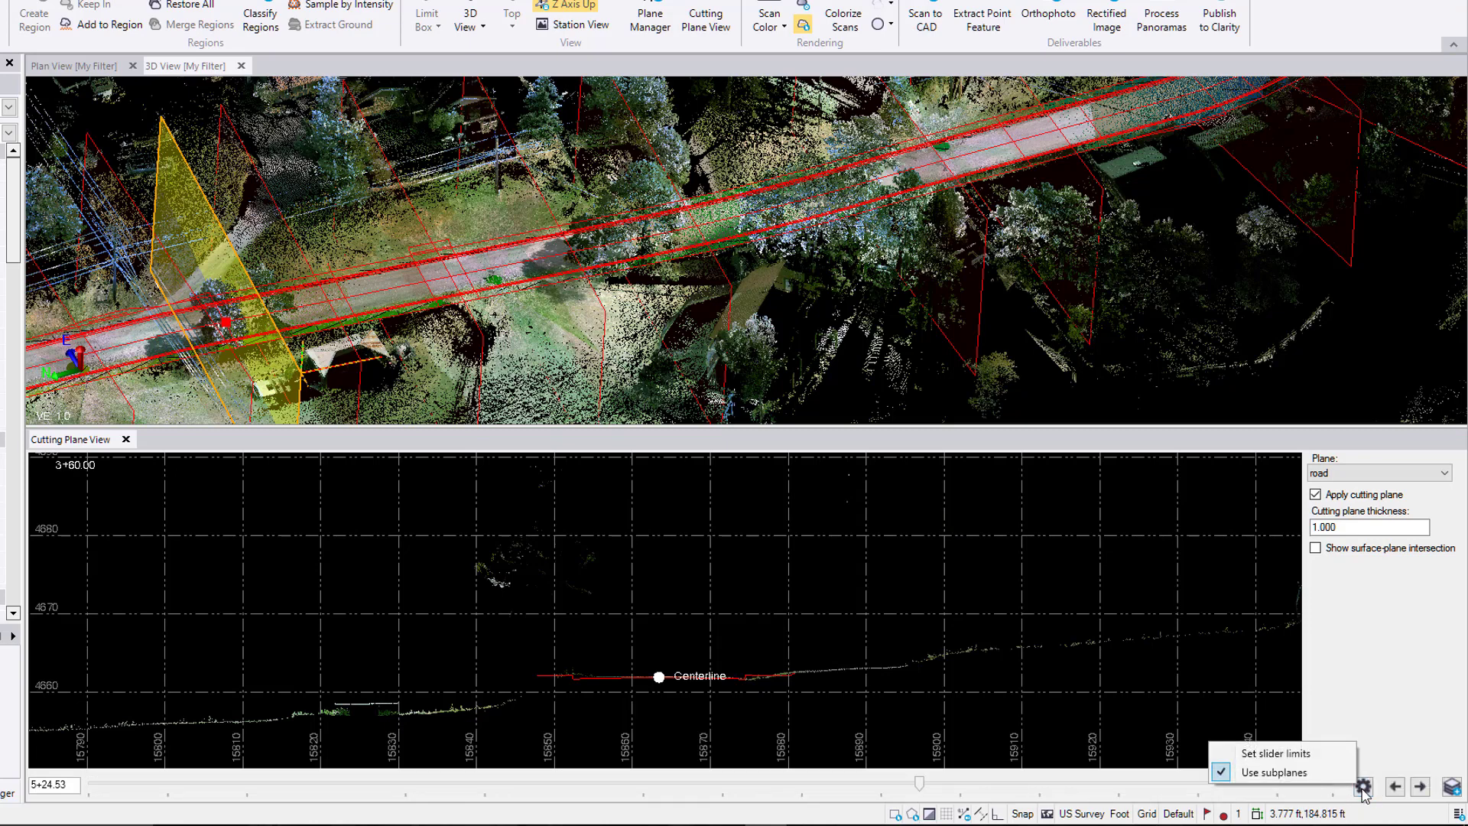
{"action": "left_click", "coordinate": [1329, 762]}
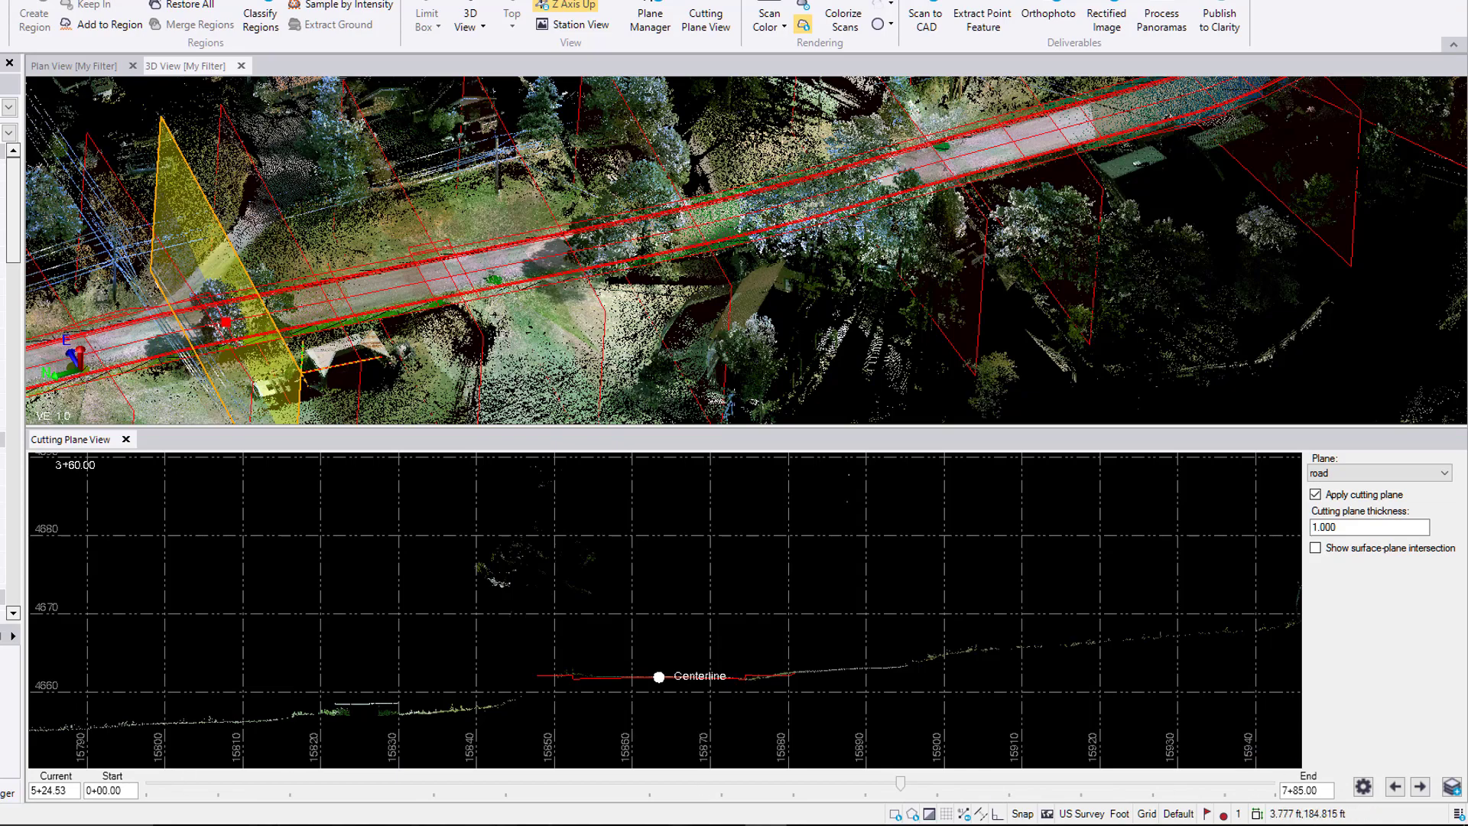
{"action": "left_click", "coordinate": [131, 789]}
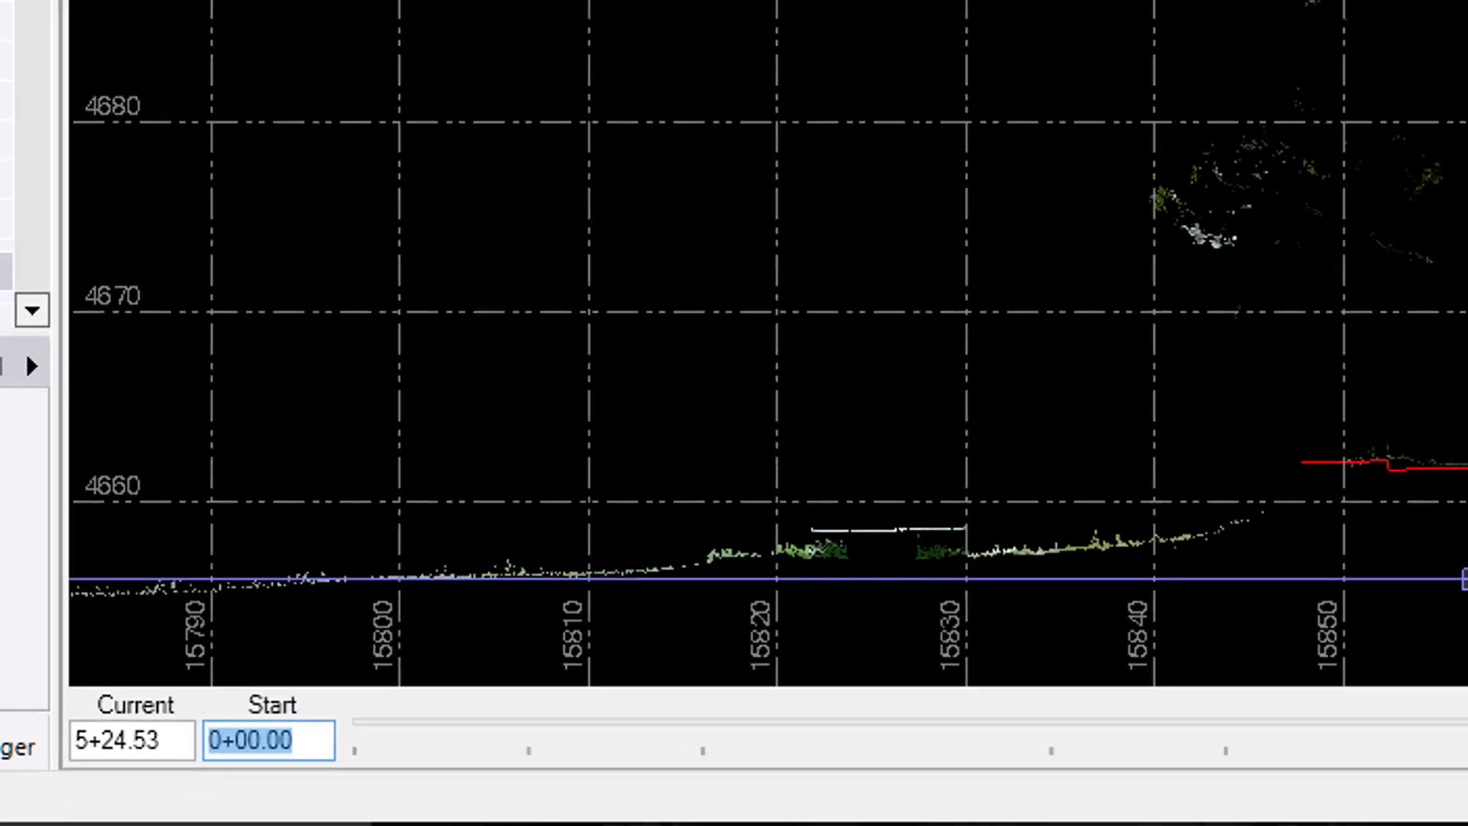
{"action": "type", "text": "100"}
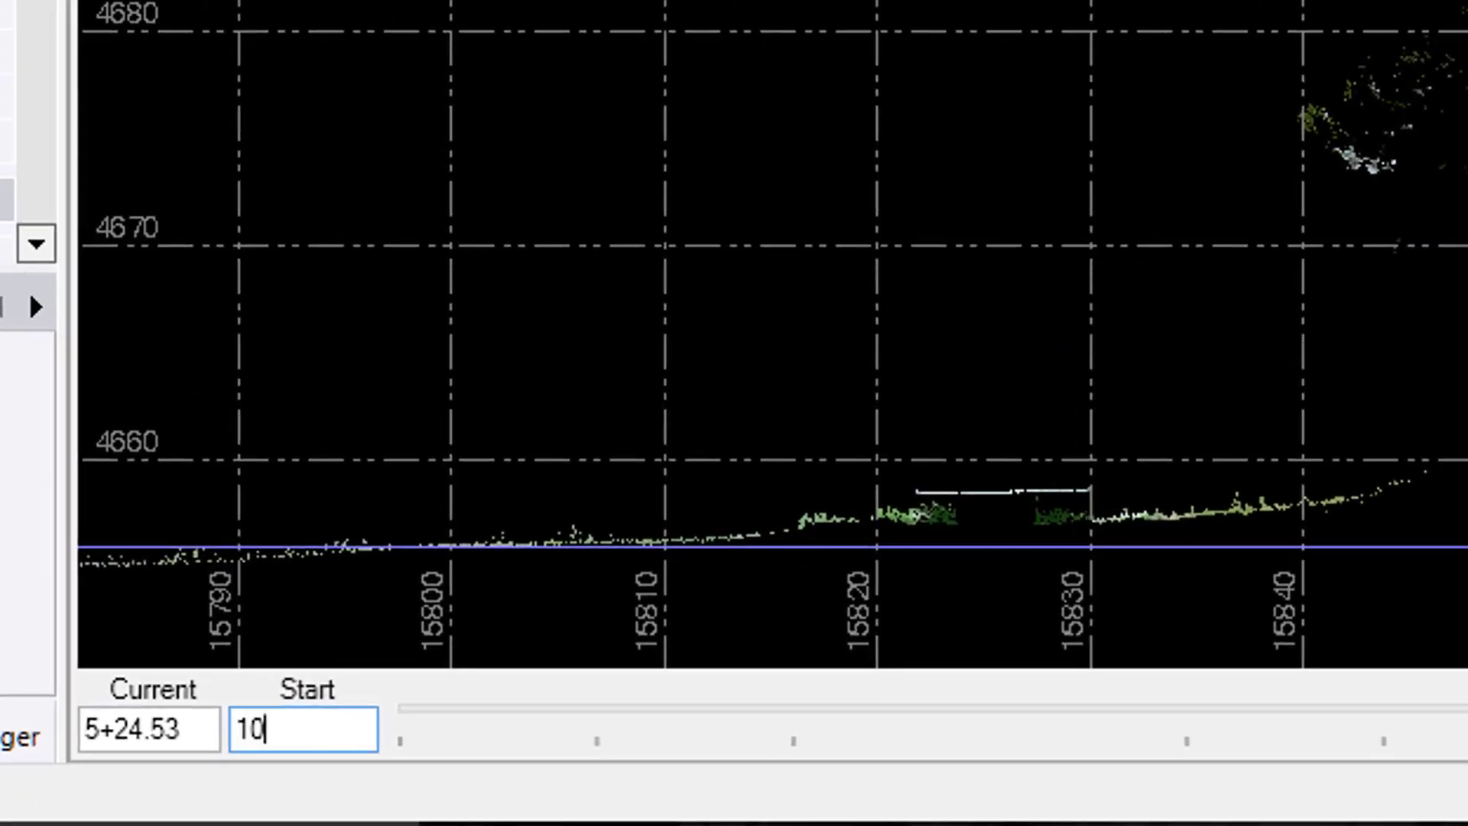
{"action": "key", "text": "Tab"}
{"action": "type", "text": "200"}
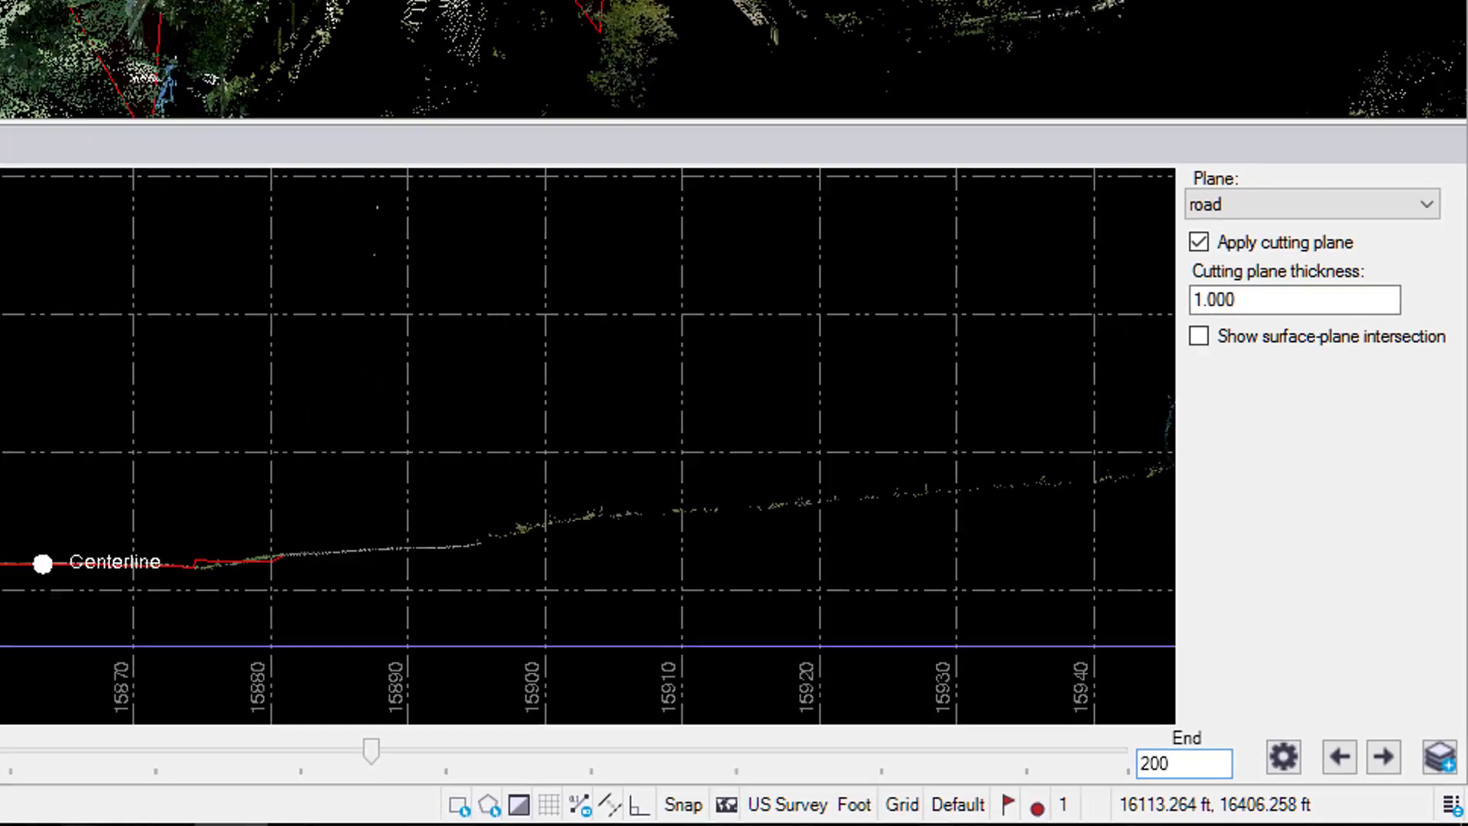
{"action": "key", "text": "Return"}
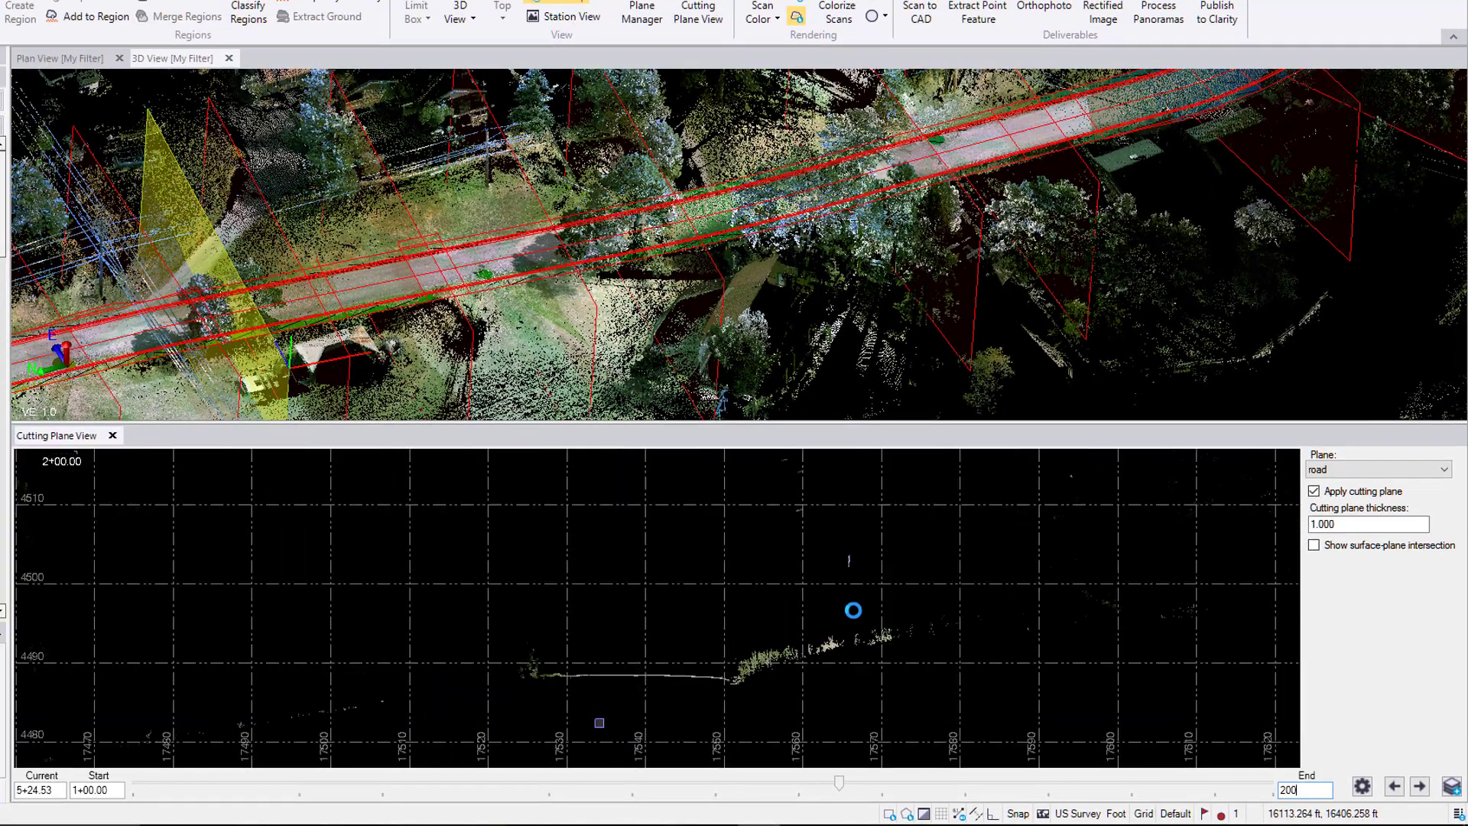
View the road from above in the 3D view and move the cutting plane to about station 1+74.
{"action": "scroll", "coordinate": [885, 226], "scroll_direction": "down", "scroll_amount": 6}
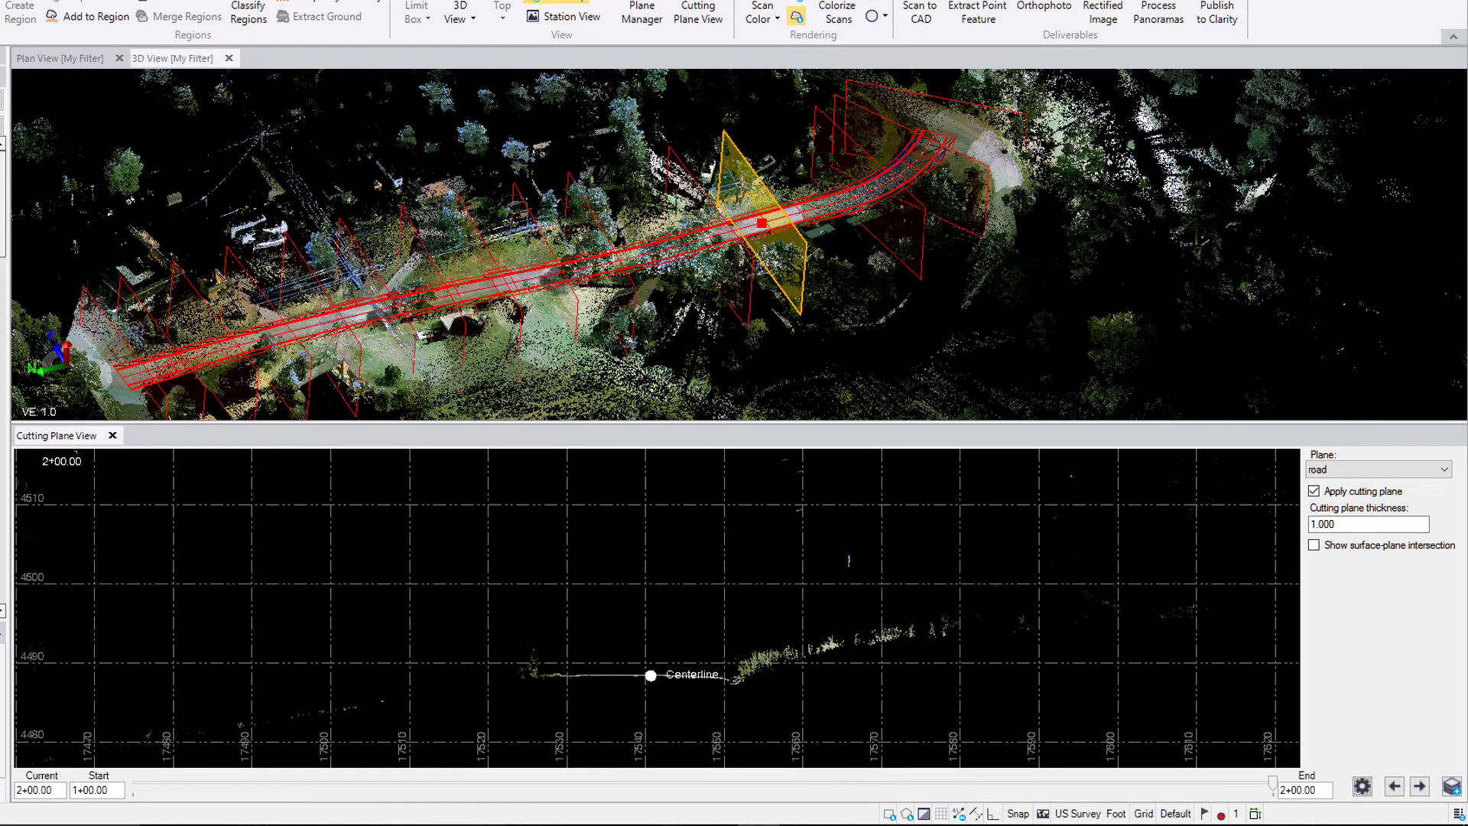
{"action": "right_click_drag", "start_coordinate": [885, 225], "coordinate": [809, 290]}
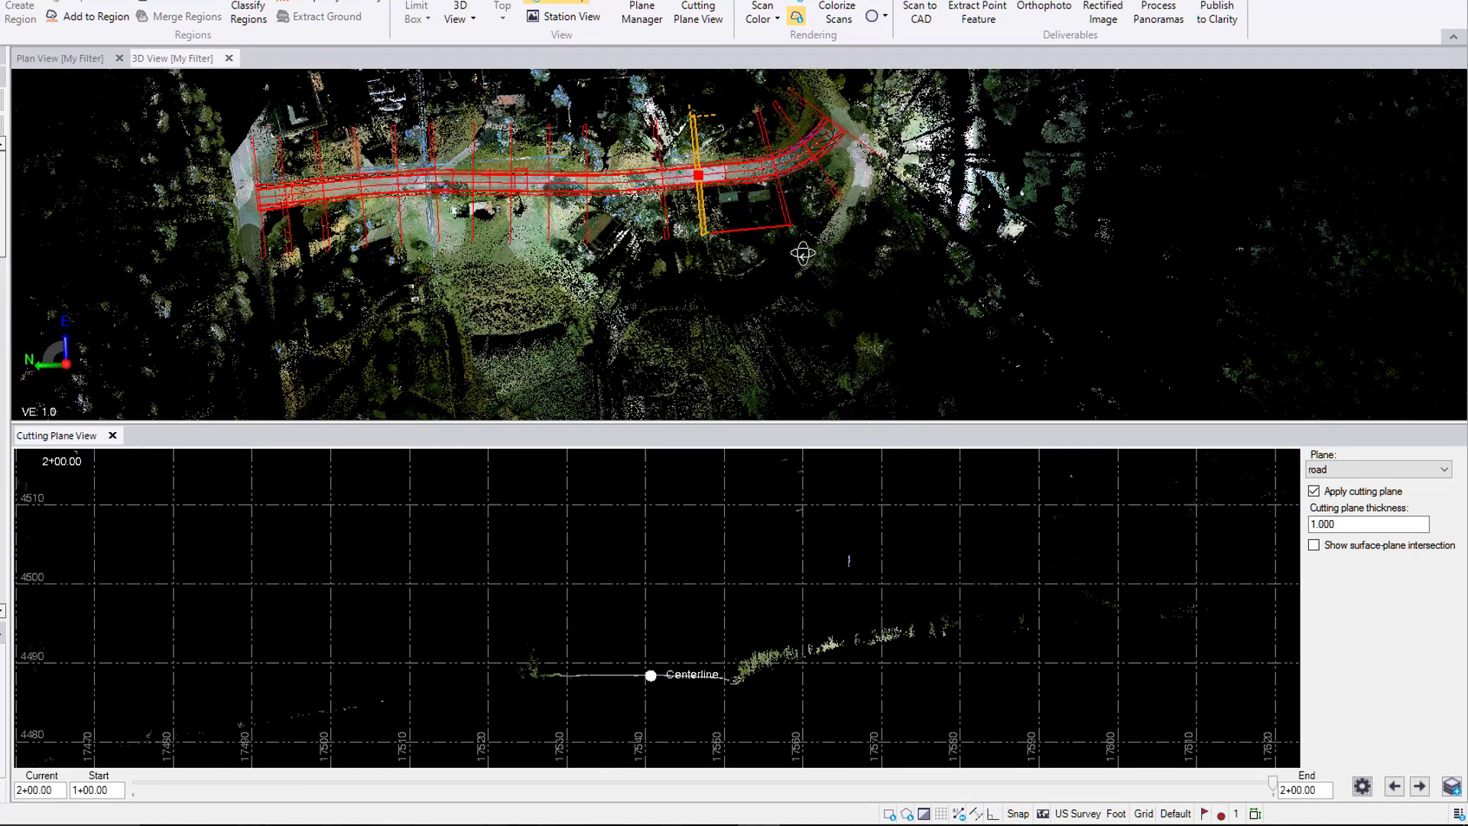
{"action": "scroll", "coordinate": [827, 96], "scroll_direction": "down", "scroll_amount": 2}
{"action": "scroll", "coordinate": [617, 187], "scroll_direction": "up", "scroll_amount": 4}
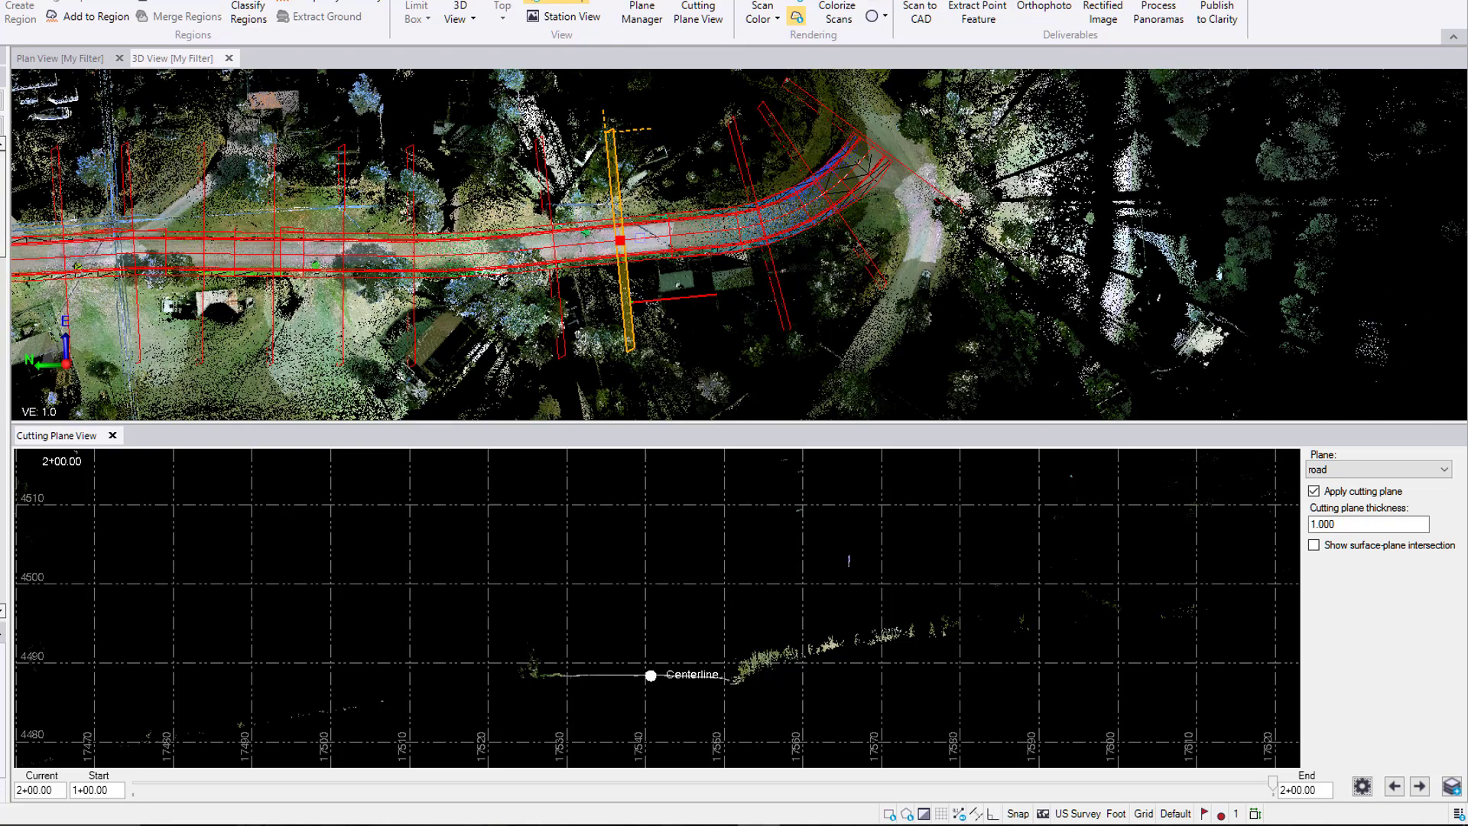
{"action": "left_click_drag", "start_coordinate": [620, 240], "coordinate": [656, 237]}
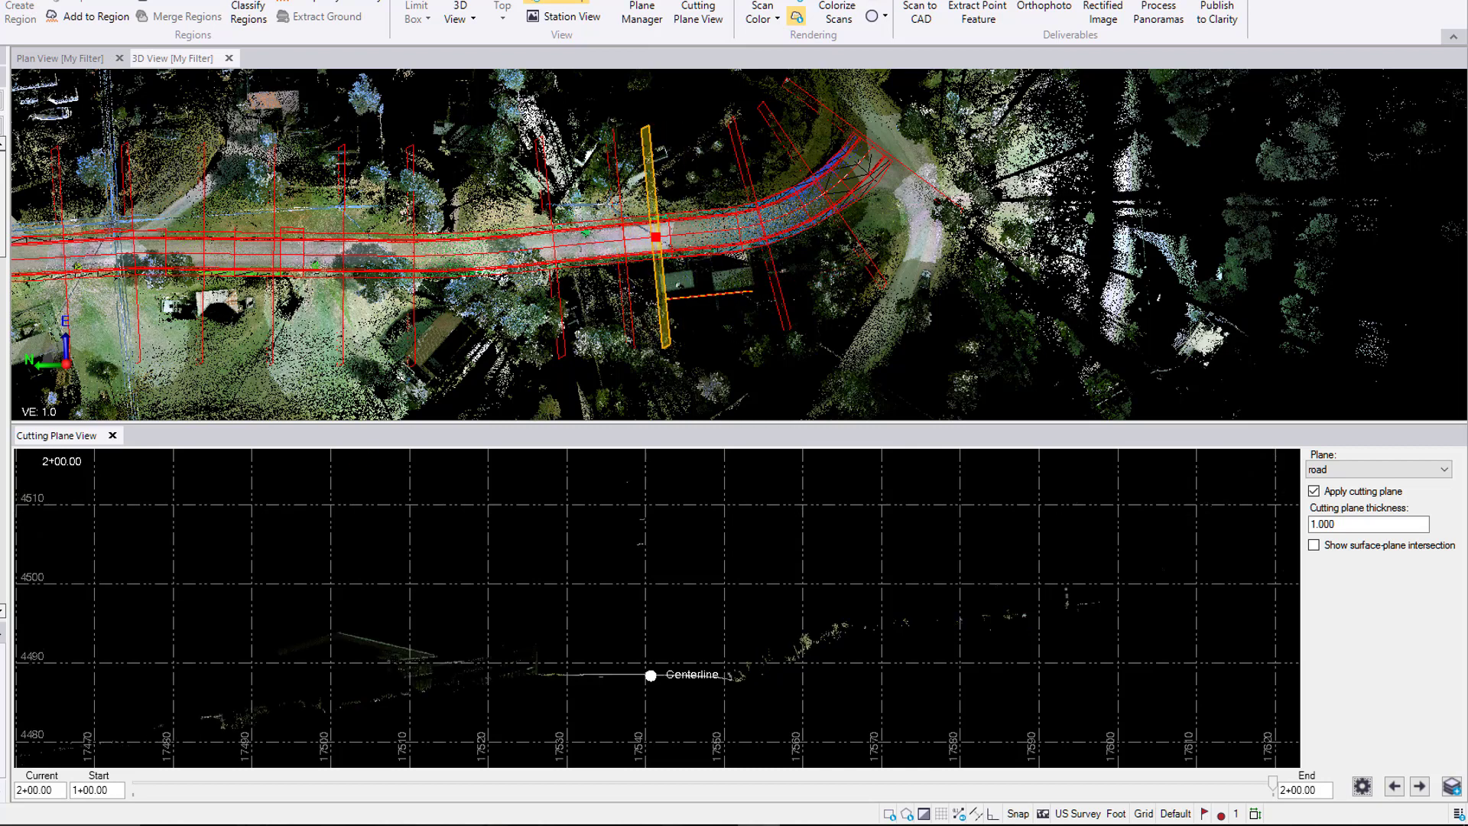
Slide the cutting plane to the start limit at station 1+00 and on to the end limit at 2+00.
{"action": "left_click", "coordinate": [228, 790]}
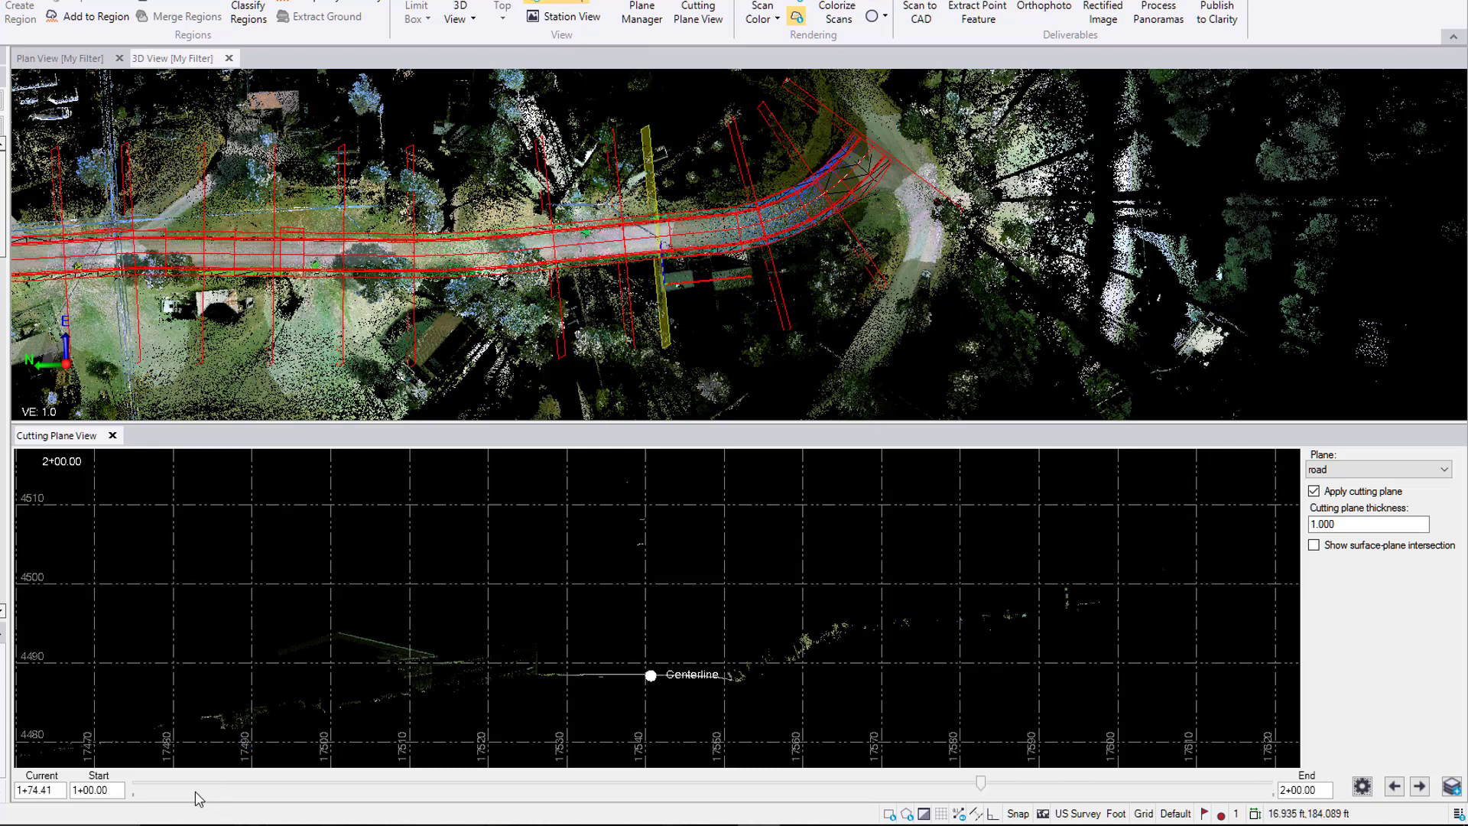
{"action": "left_click", "coordinate": [195, 792]}
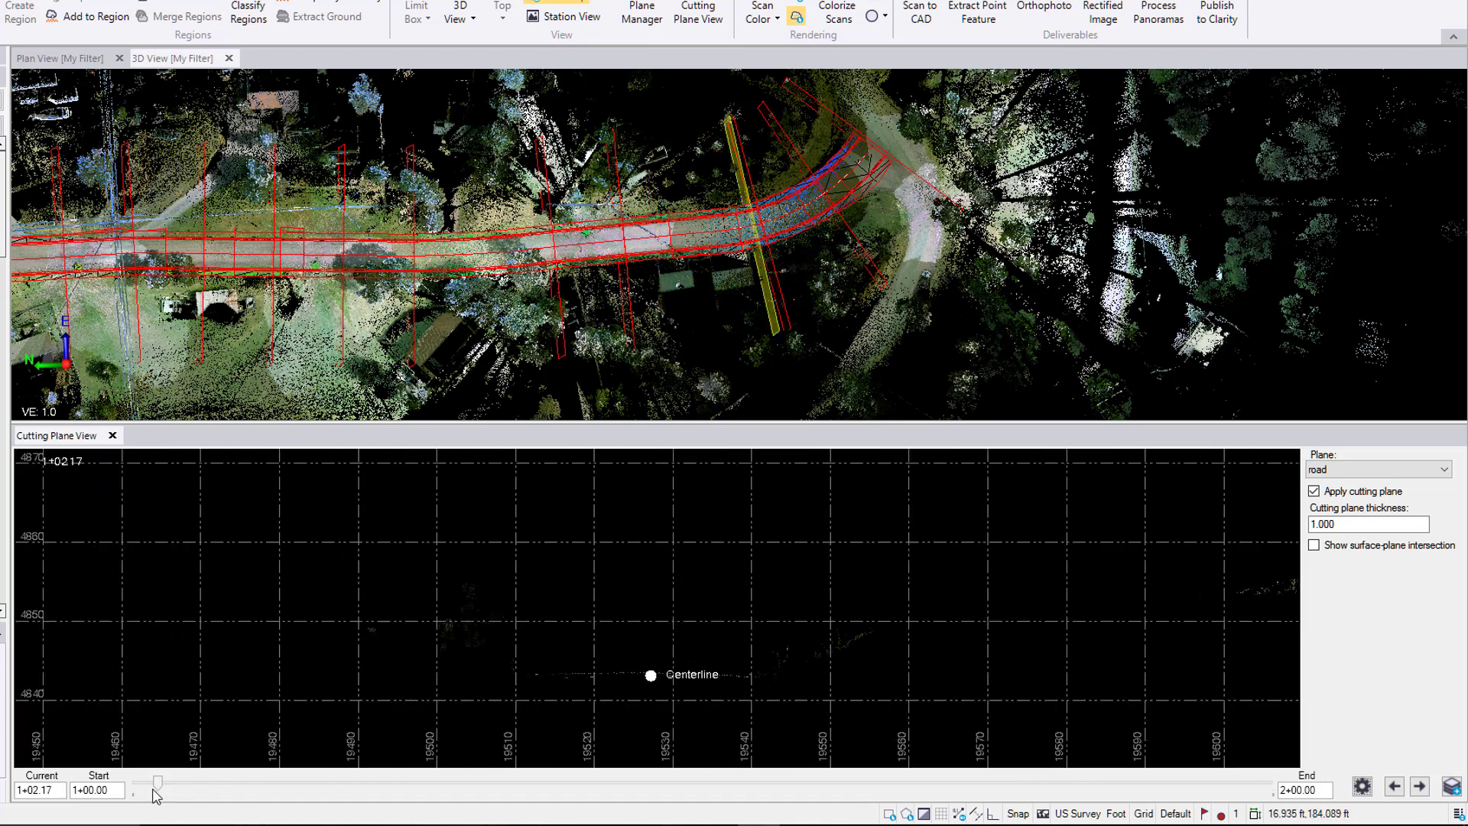
{"action": "left_click", "coordinate": [153, 792]}
{"action": "left_click", "coordinate": [153, 793]}
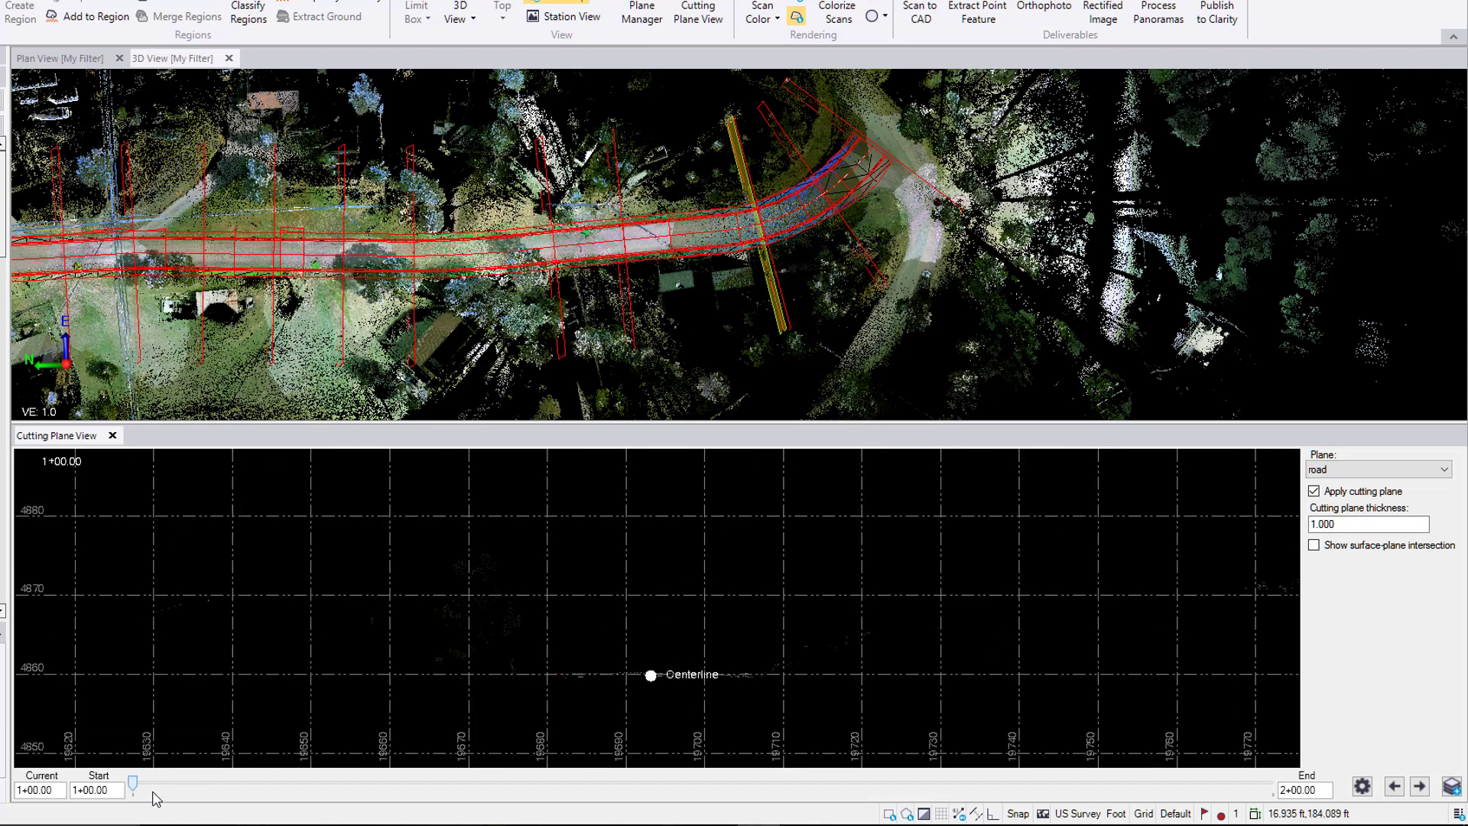
{"action": "left_click", "coordinate": [1269, 787]}
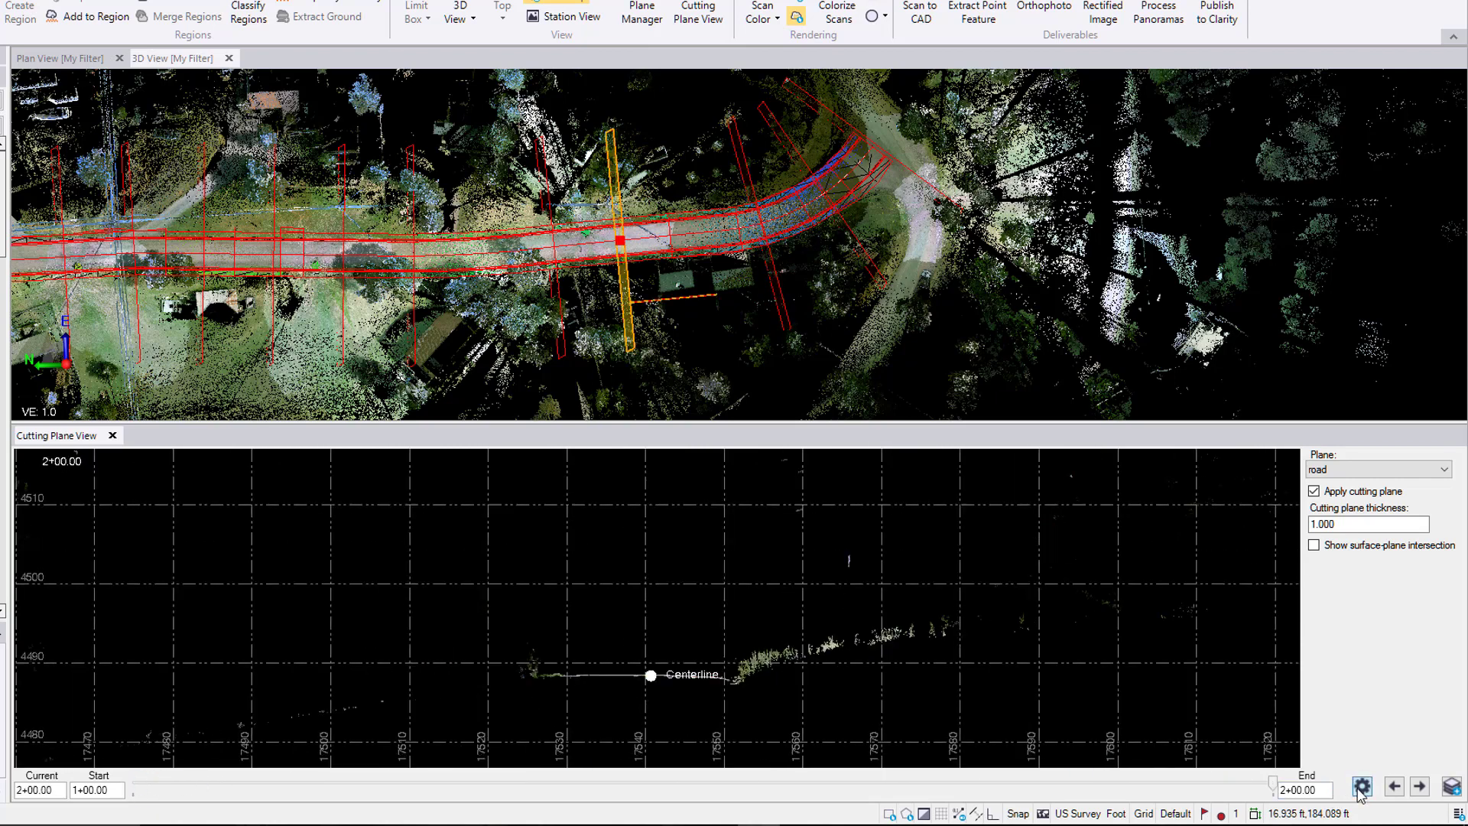
Turn off the use of subplanes and slide the cutting plane freely to about station 1+44.
{"action": "left_click", "coordinate": [1361, 787]}
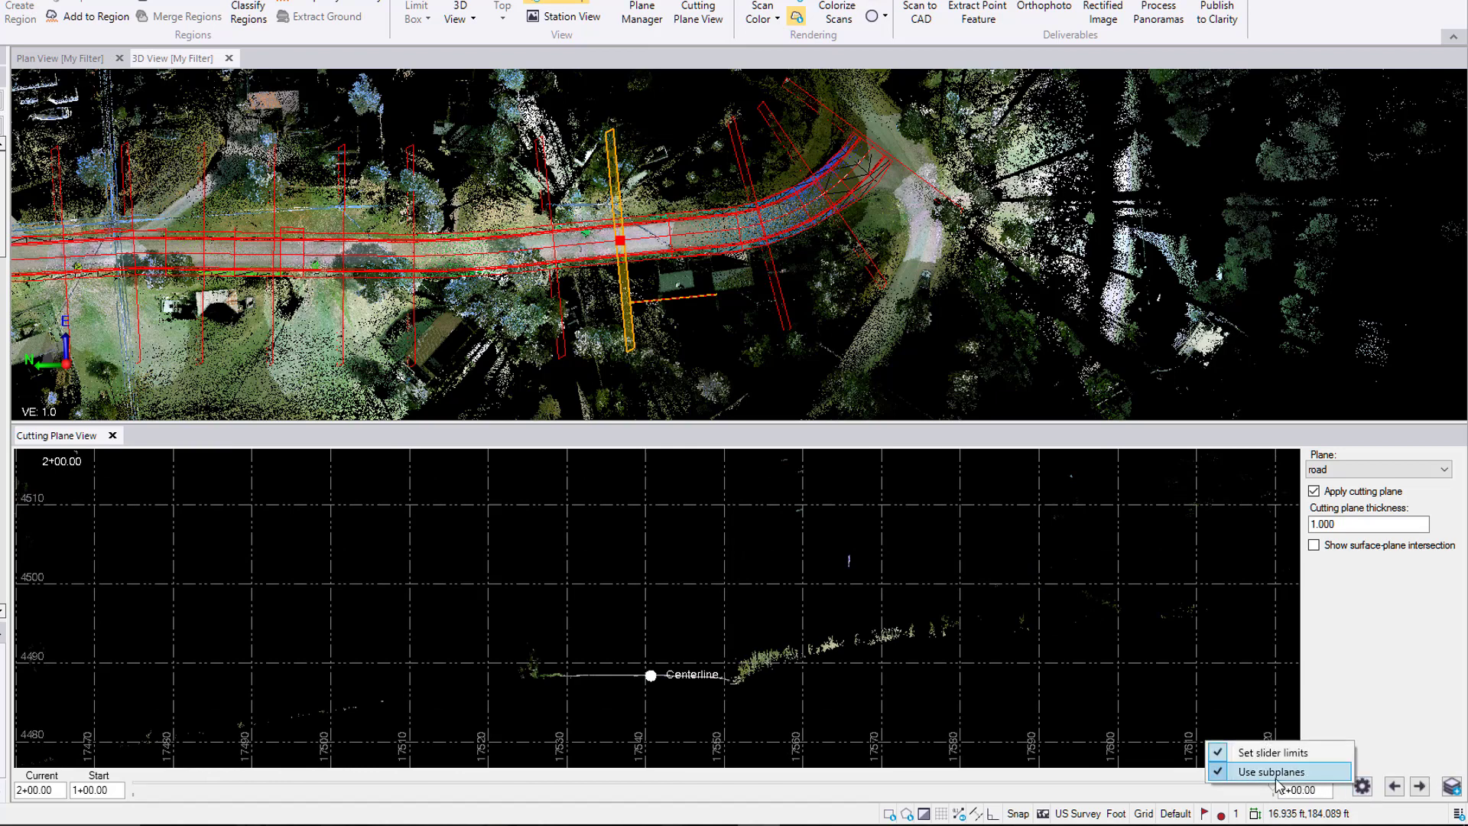
{"action": "left_click", "coordinate": [1226, 777]}
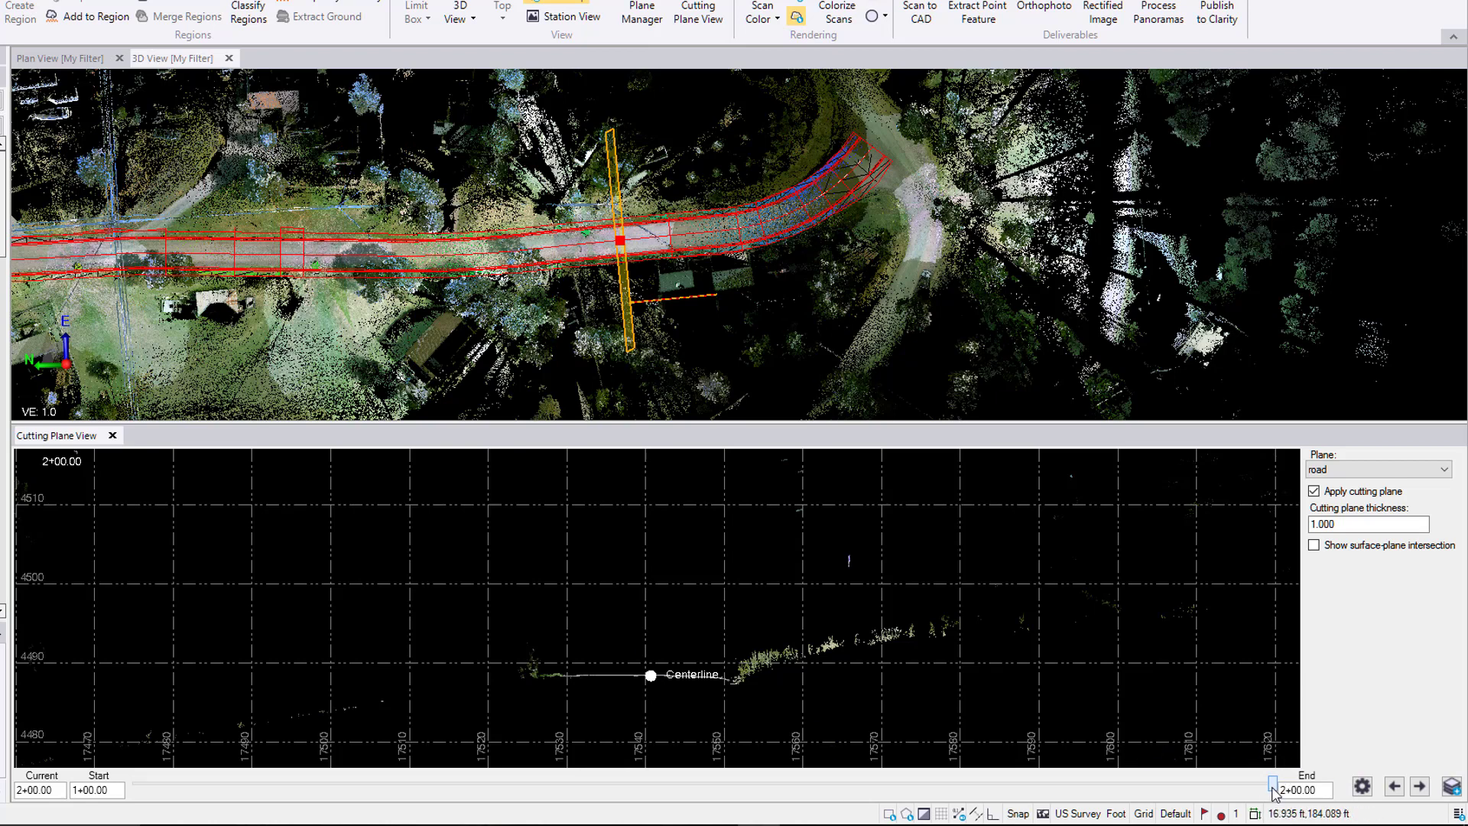
{"action": "left_click_drag", "start_coordinate": [1273, 788], "coordinate": [587, 791]}
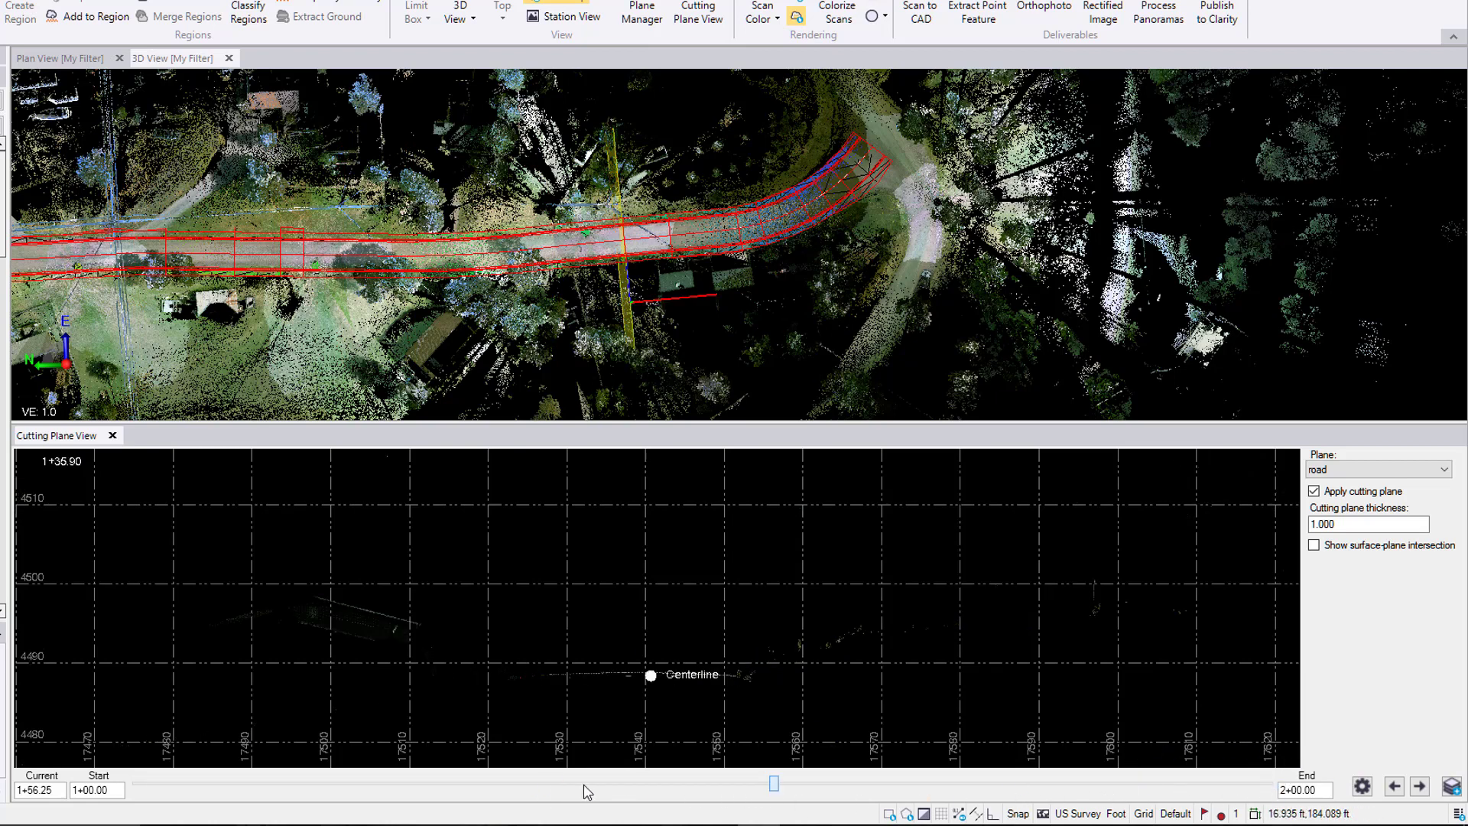
{"action": "left_click", "coordinate": [634, 793]}
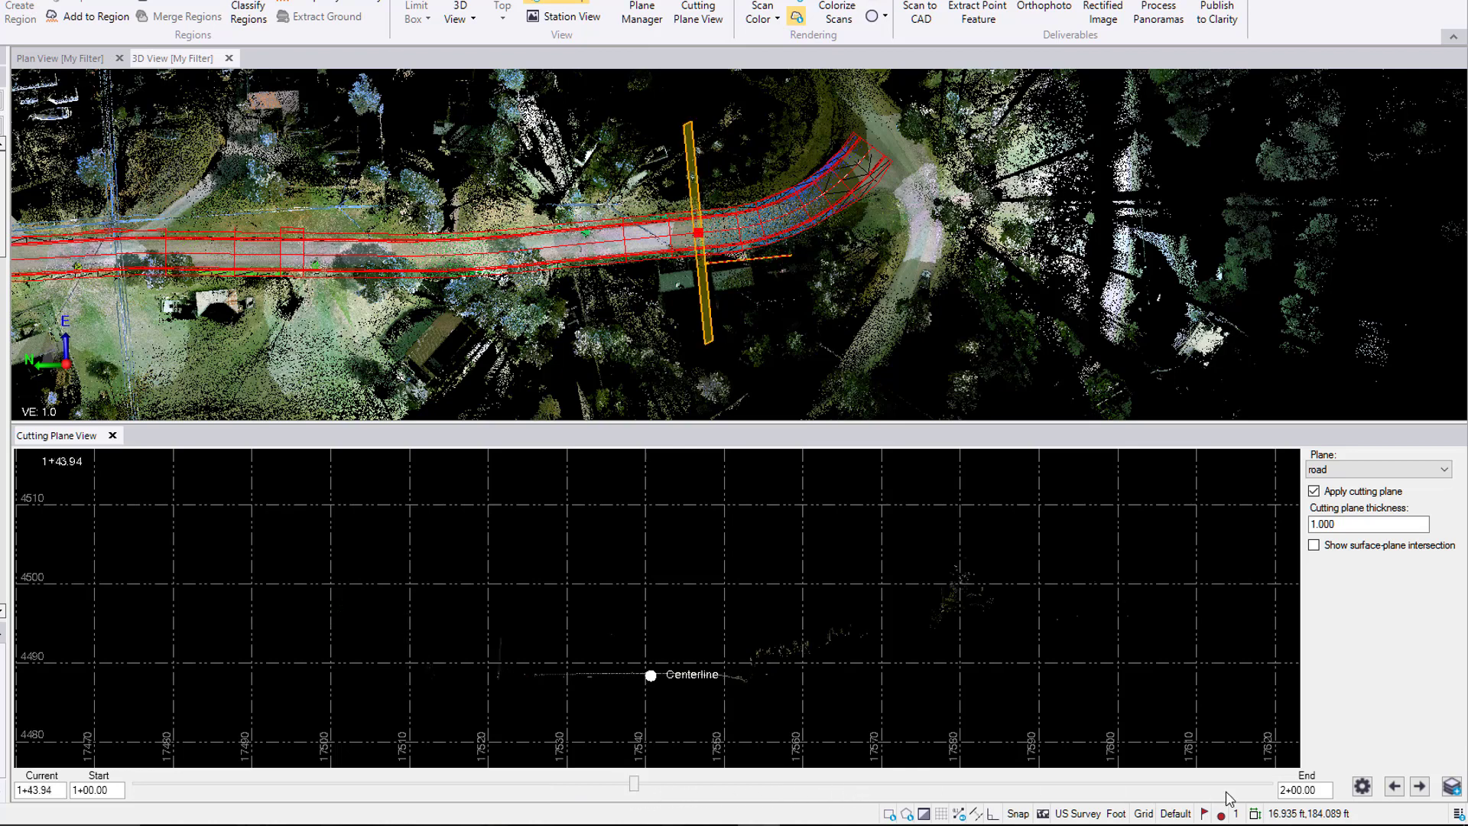
Turn the use of subplanes back on and remove the slider limits.
{"action": "left_click", "coordinate": [1362, 786]}
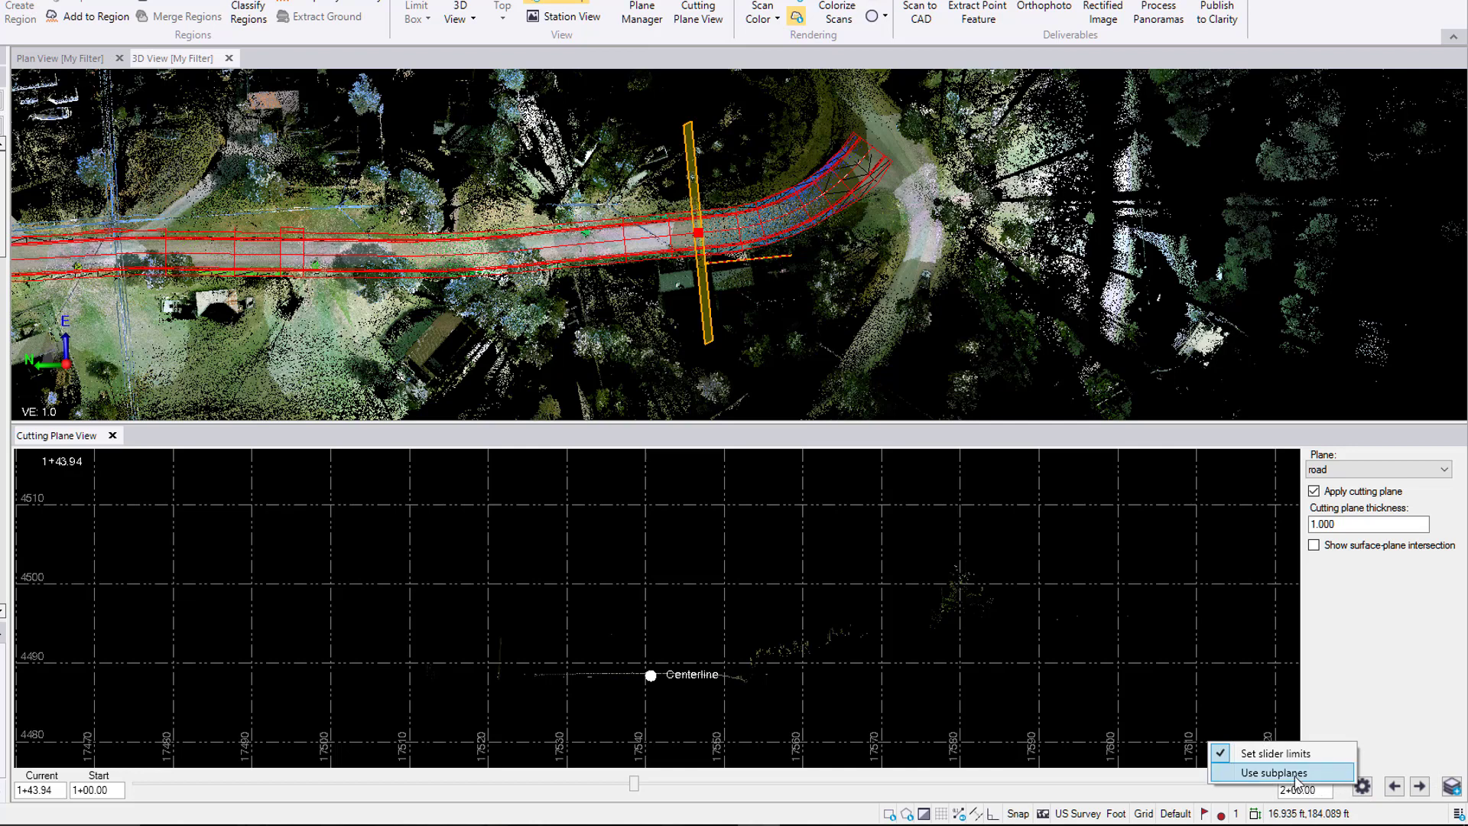
{"action": "left_click", "coordinate": [1295, 774]}
{"action": "left_click", "coordinate": [1361, 787]}
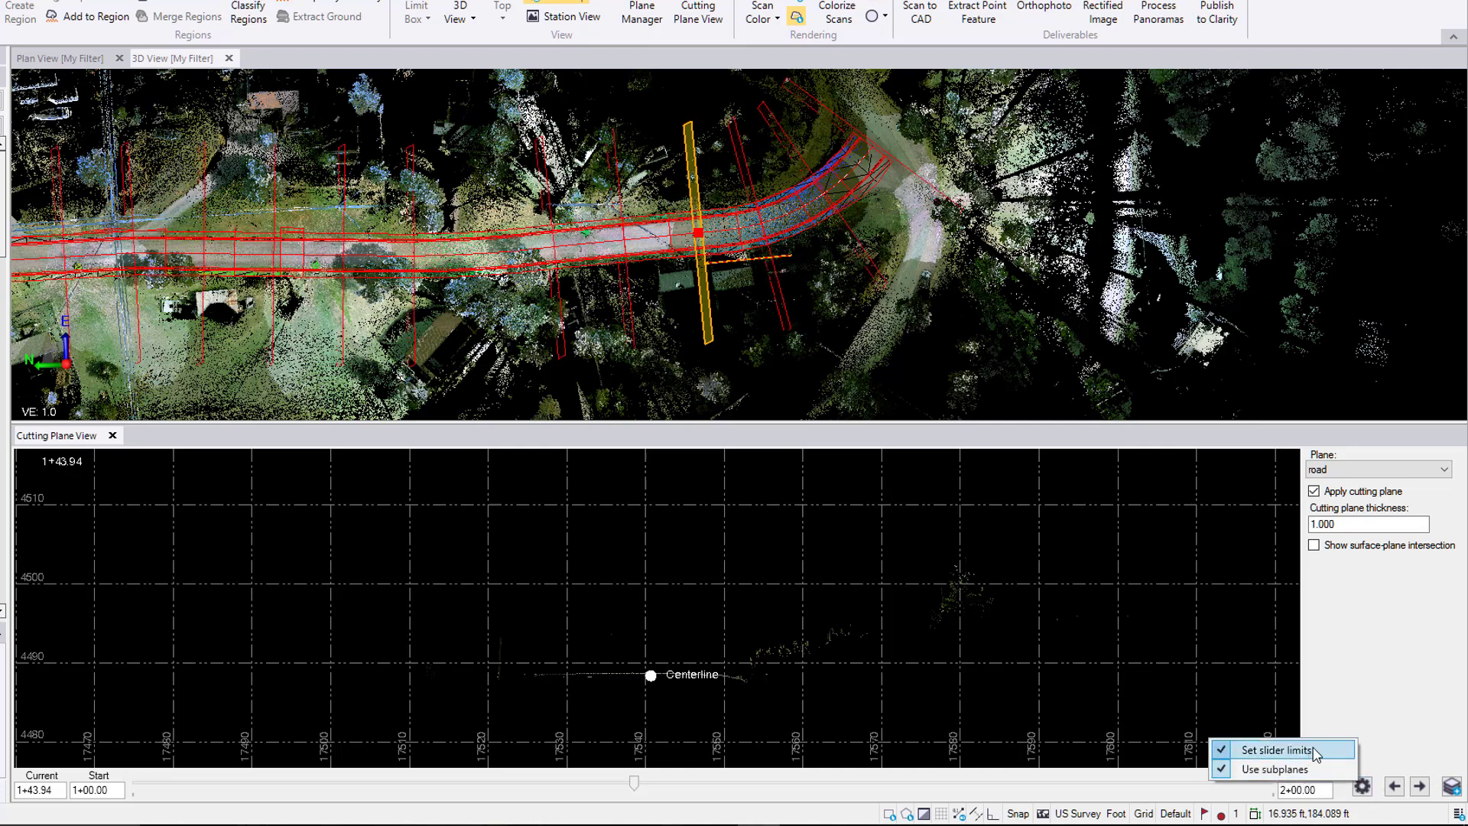
{"action": "left_click", "coordinate": [1313, 750]}
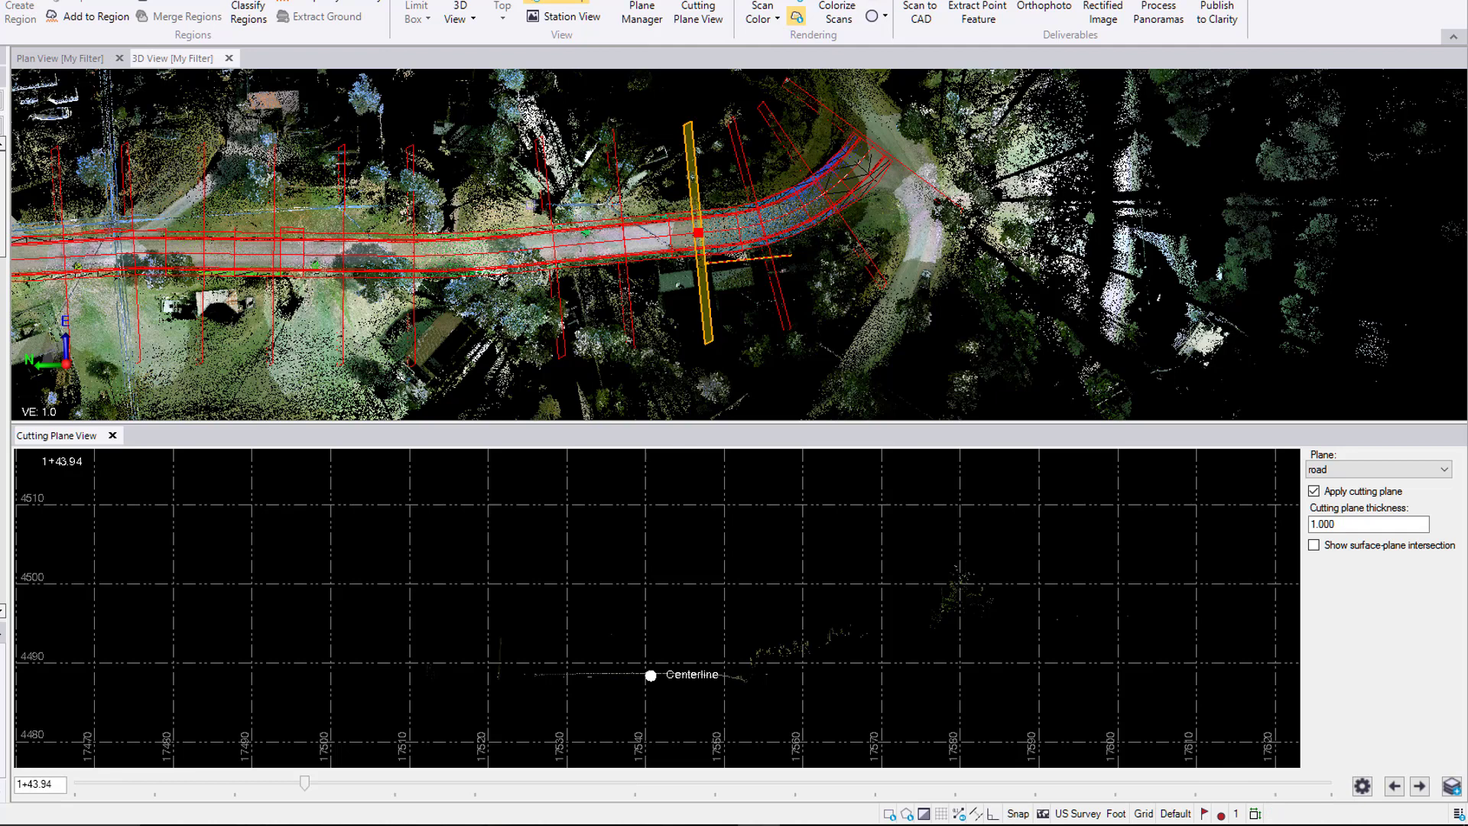
Step the cutting plane back through the preceding road subplanes, starting with the one at station 1+00.
{"action": "left_click", "coordinate": [1394, 788]}
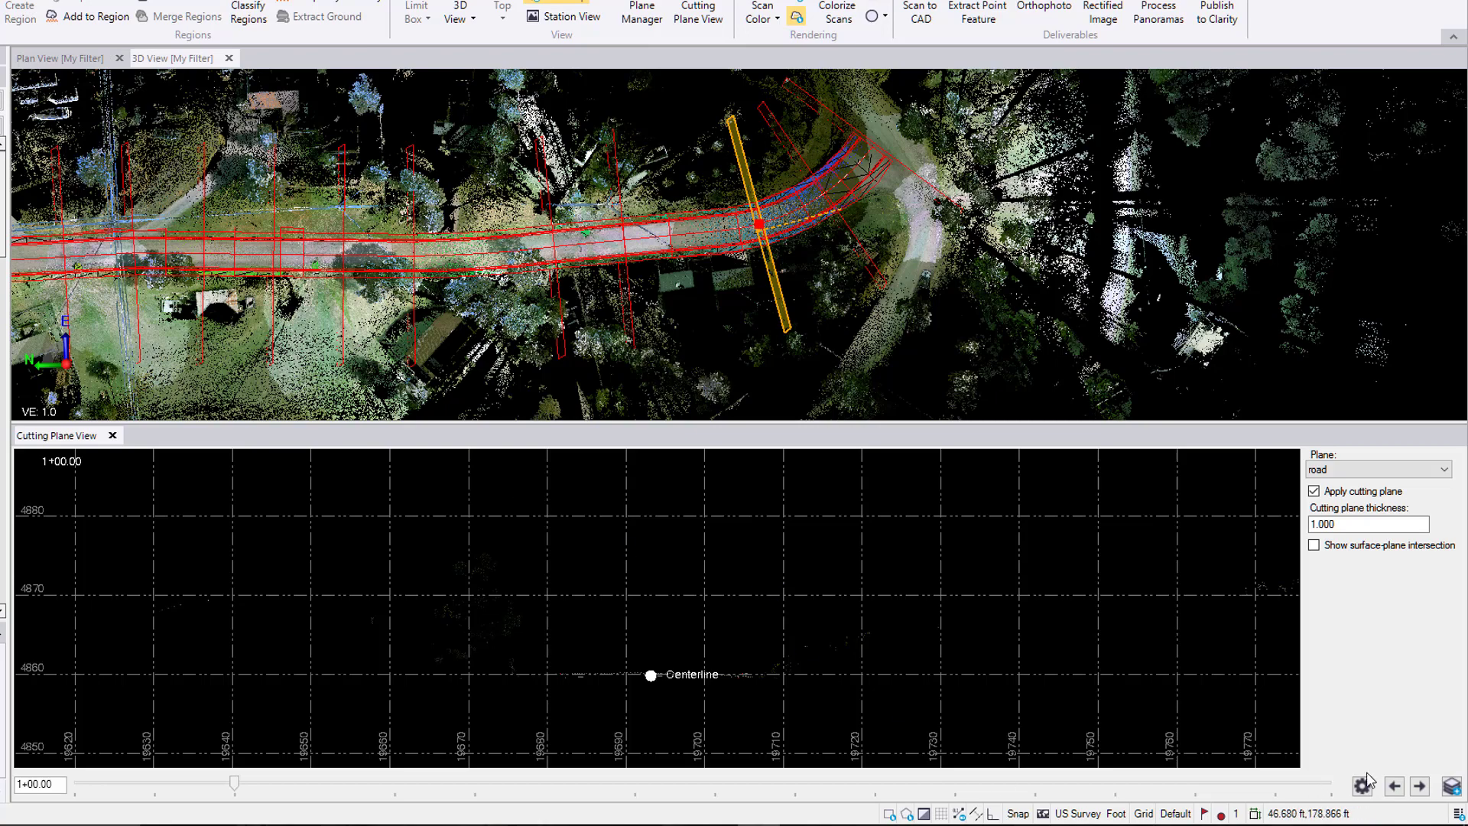
{"action": "left_click", "coordinate": [1393, 788]}
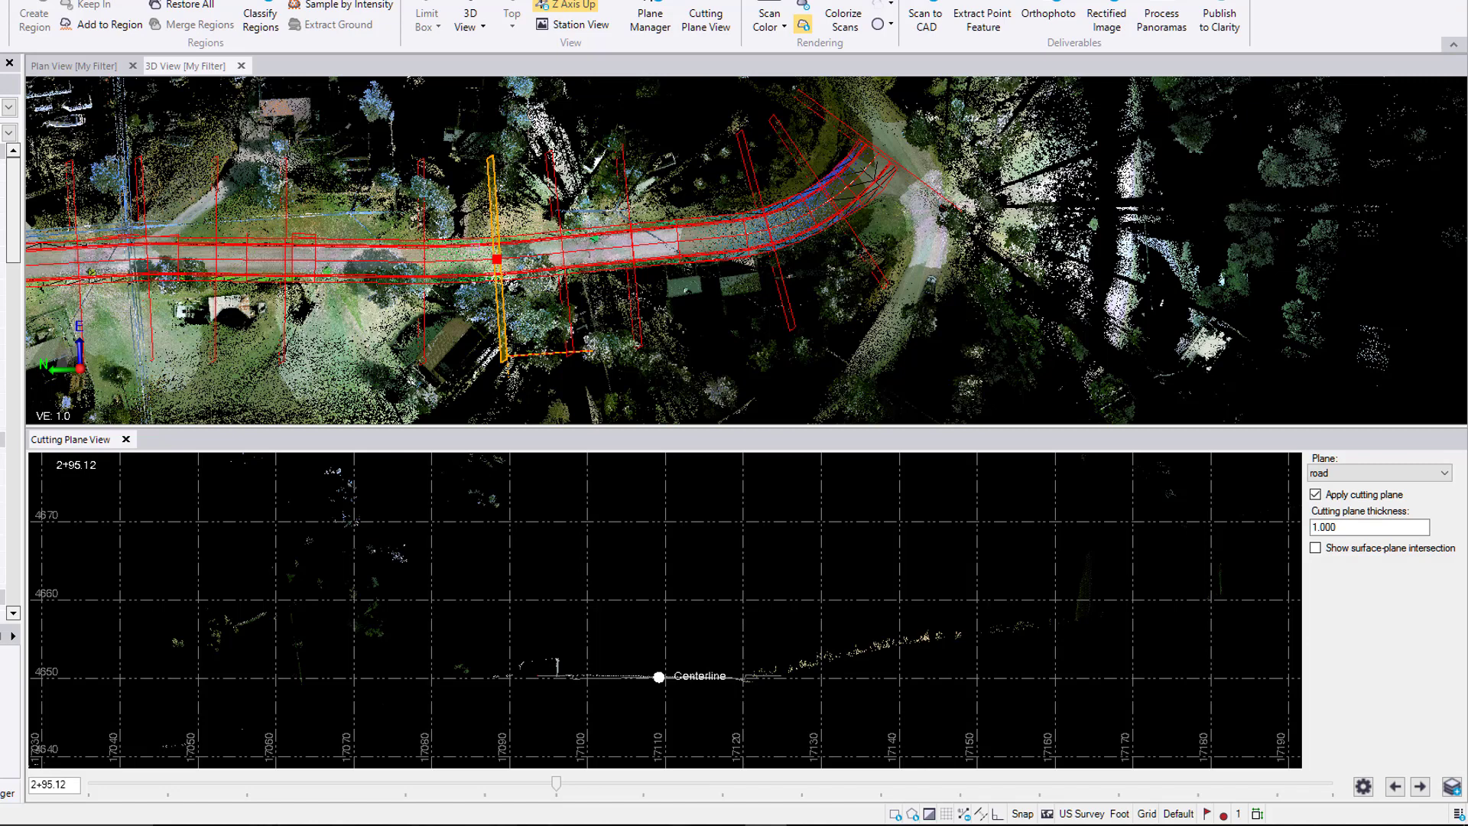
Move the cutting plane in the 3D view to about station 3+97 and create a subplane there.
{"action": "left_click_drag", "start_coordinate": [497, 260], "coordinate": [355, 260]}
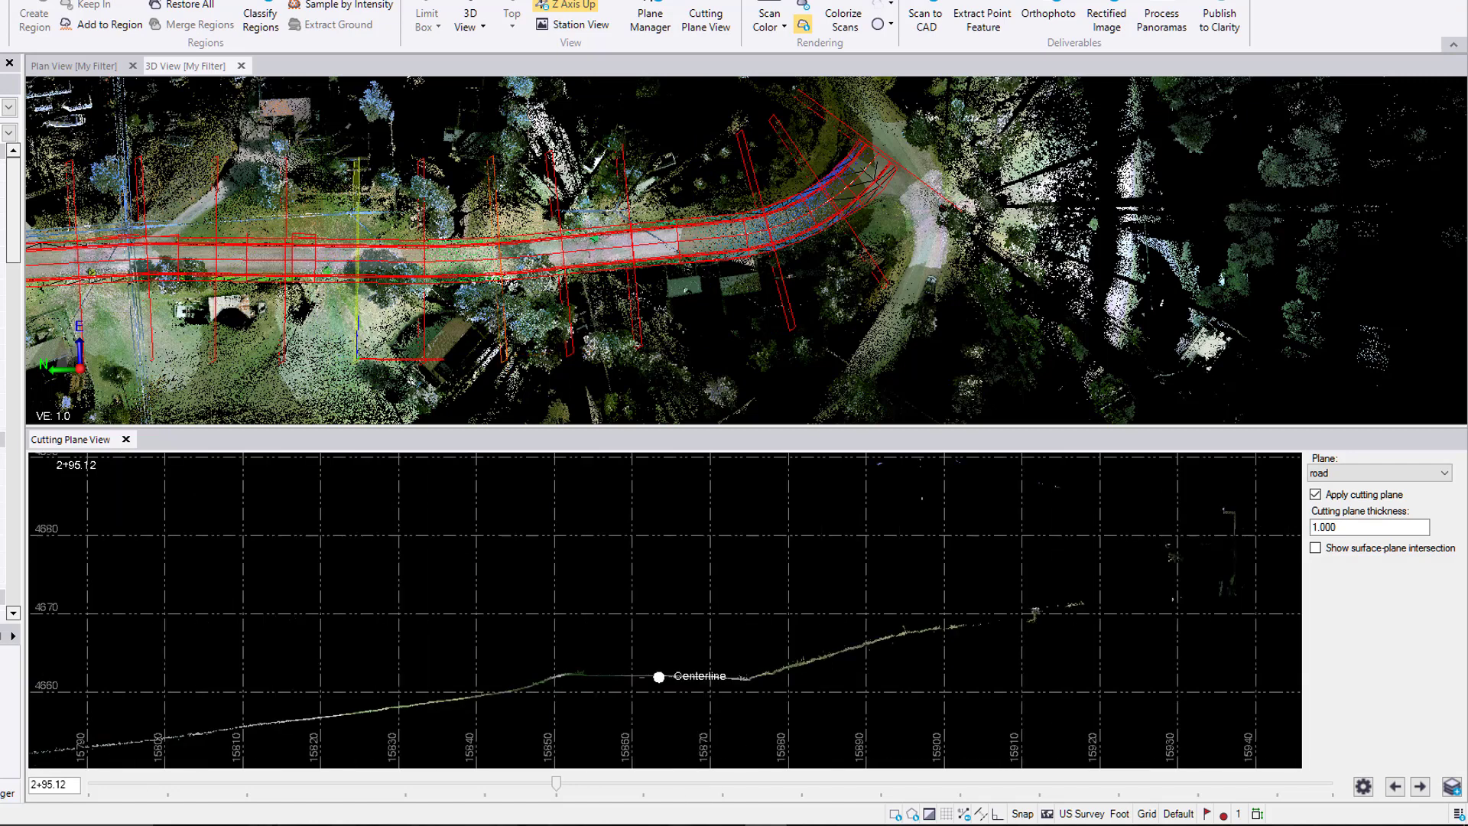
{"action": "left_click", "coordinate": [1420, 786]}
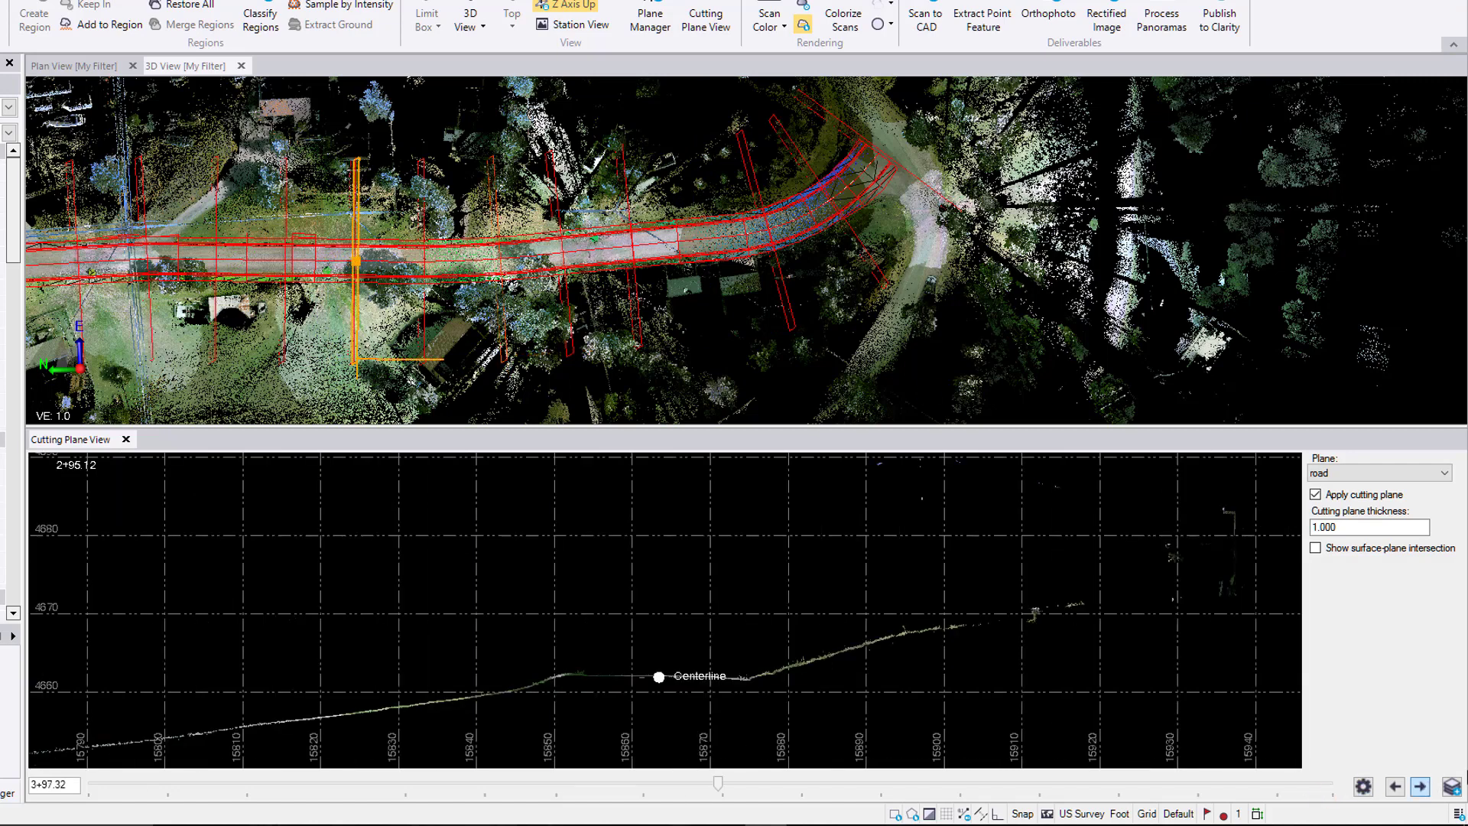
{"action": "left_click", "coordinate": [1455, 797]}
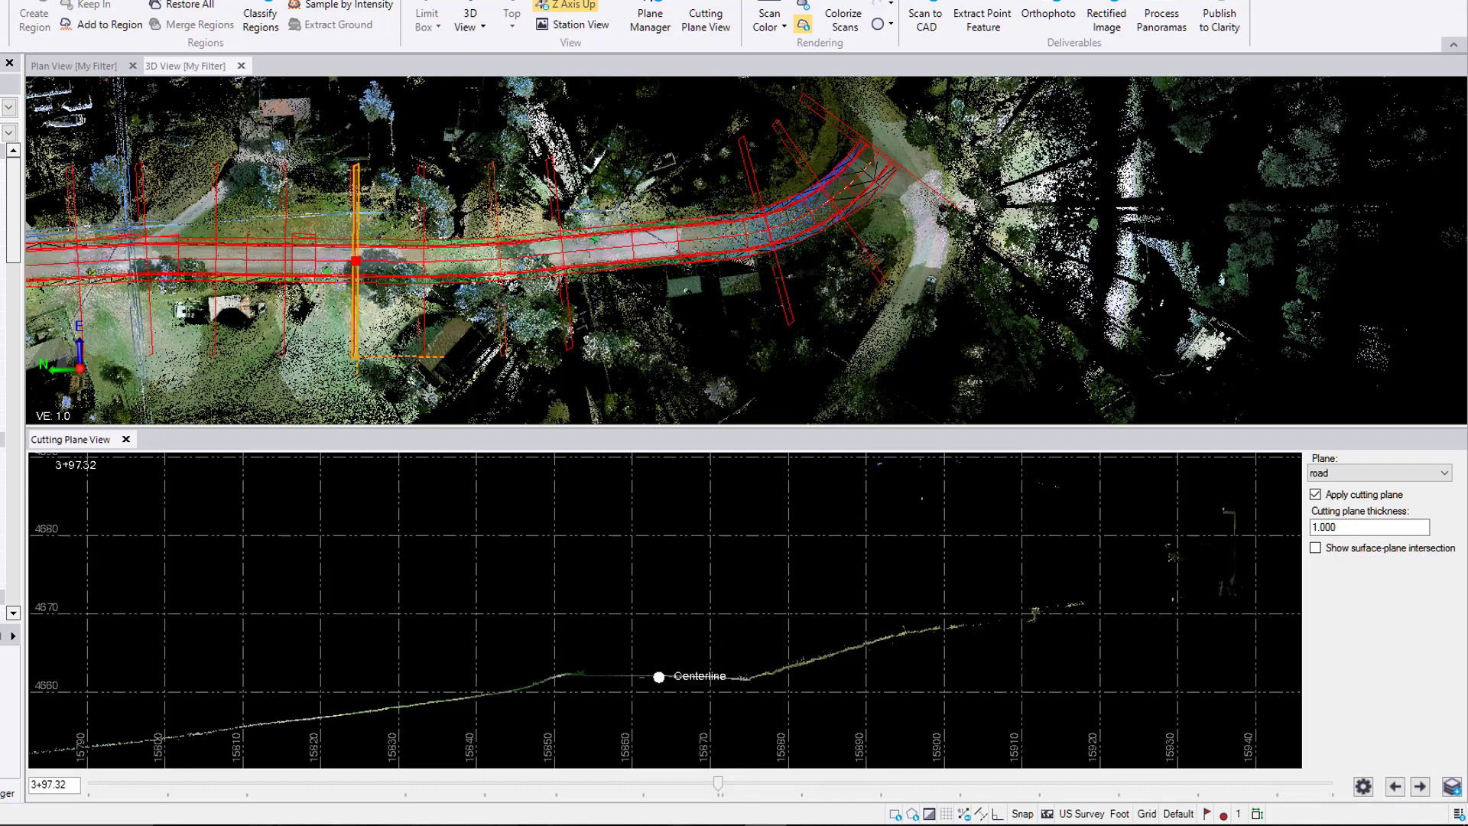
Move the cutting plane off the new subplane to about station 3+85 and identify the 3+97.32 subplane in the 3D view.
{"action": "scroll", "coordinate": [300, 313], "scroll_direction": "up", "scroll_amount": 3}
{"action": "mouse_move", "coordinate": [364, 303]}
{"action": "middle_mouse_down"}
{"action": "mouse_move", "coordinate": [447, 282]}
{"action": "mouse_move", "coordinate": [469, 233]}
{"action": "mouse_move", "coordinate": [289, 158]}
{"action": "middle_mouse_up"}
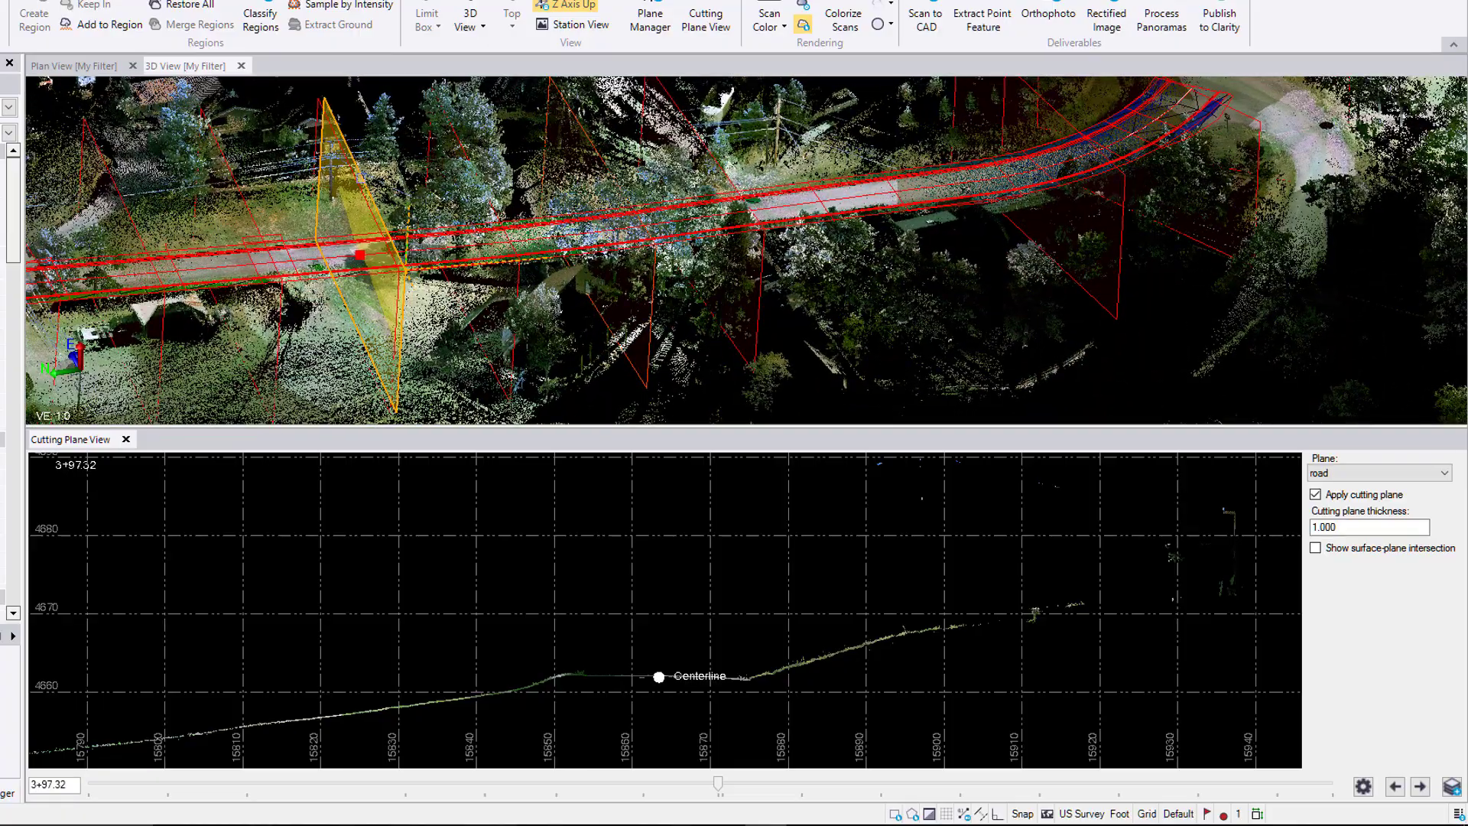
{"action": "scroll", "coordinate": [435, 247], "scroll_direction": "up", "scroll_amount": 5}
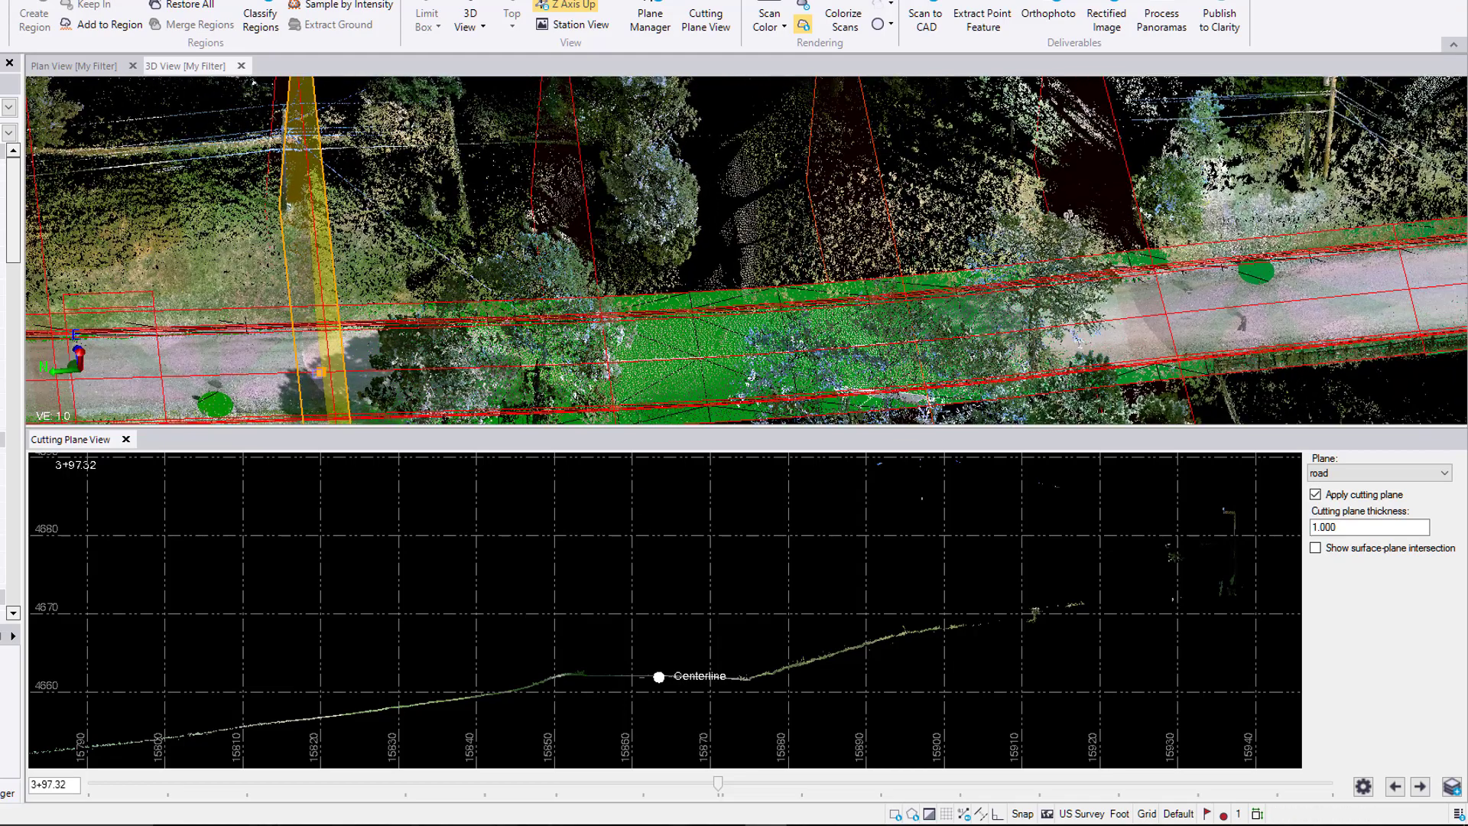
{"action": "left_click_drag", "start_coordinate": [321, 371], "coordinate": [387, 370]}
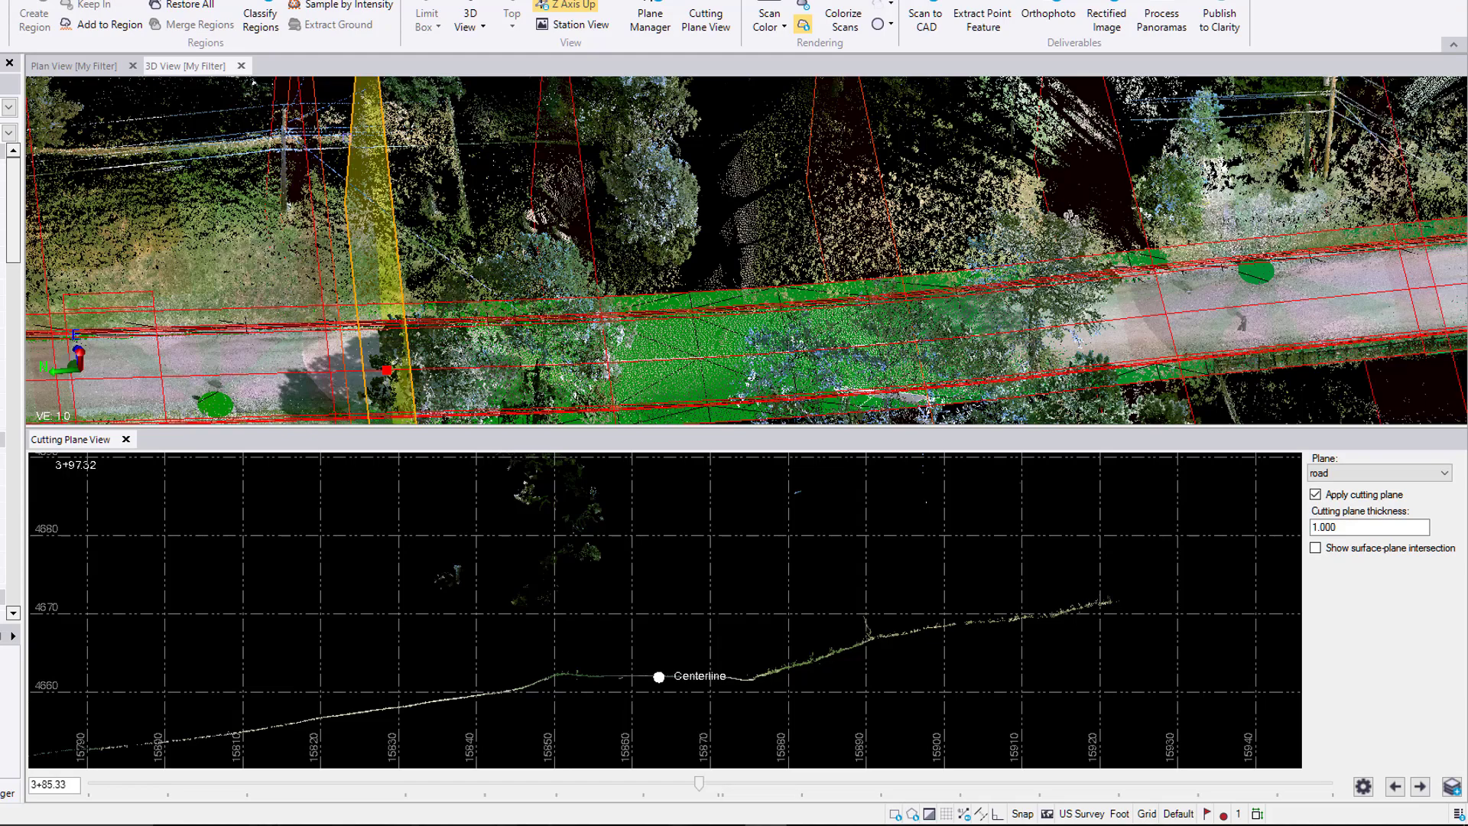
{"action": "left_click", "coordinate": [322, 147]}
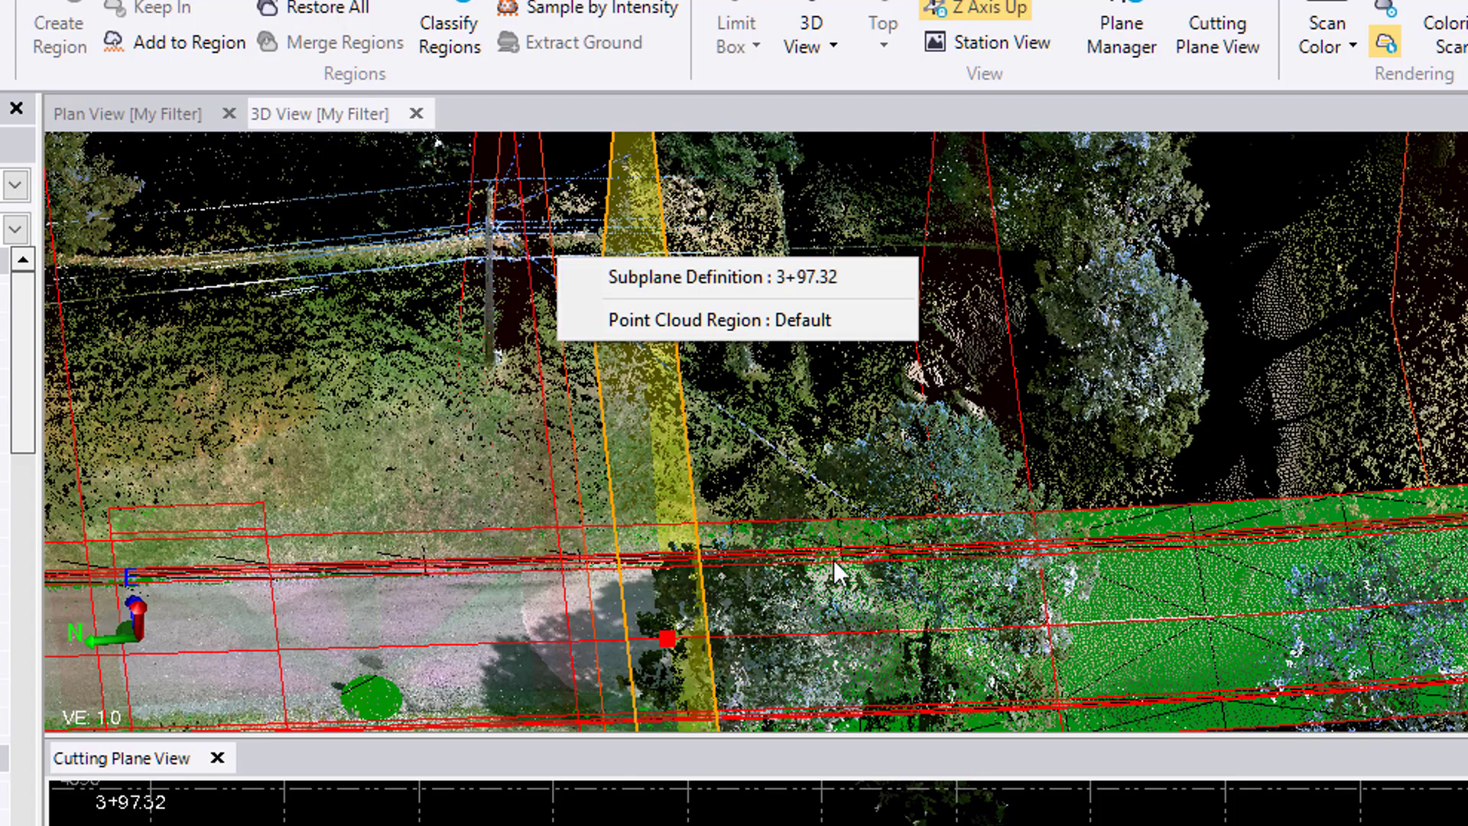
{"action": "left_click", "coordinate": [935, 590]}
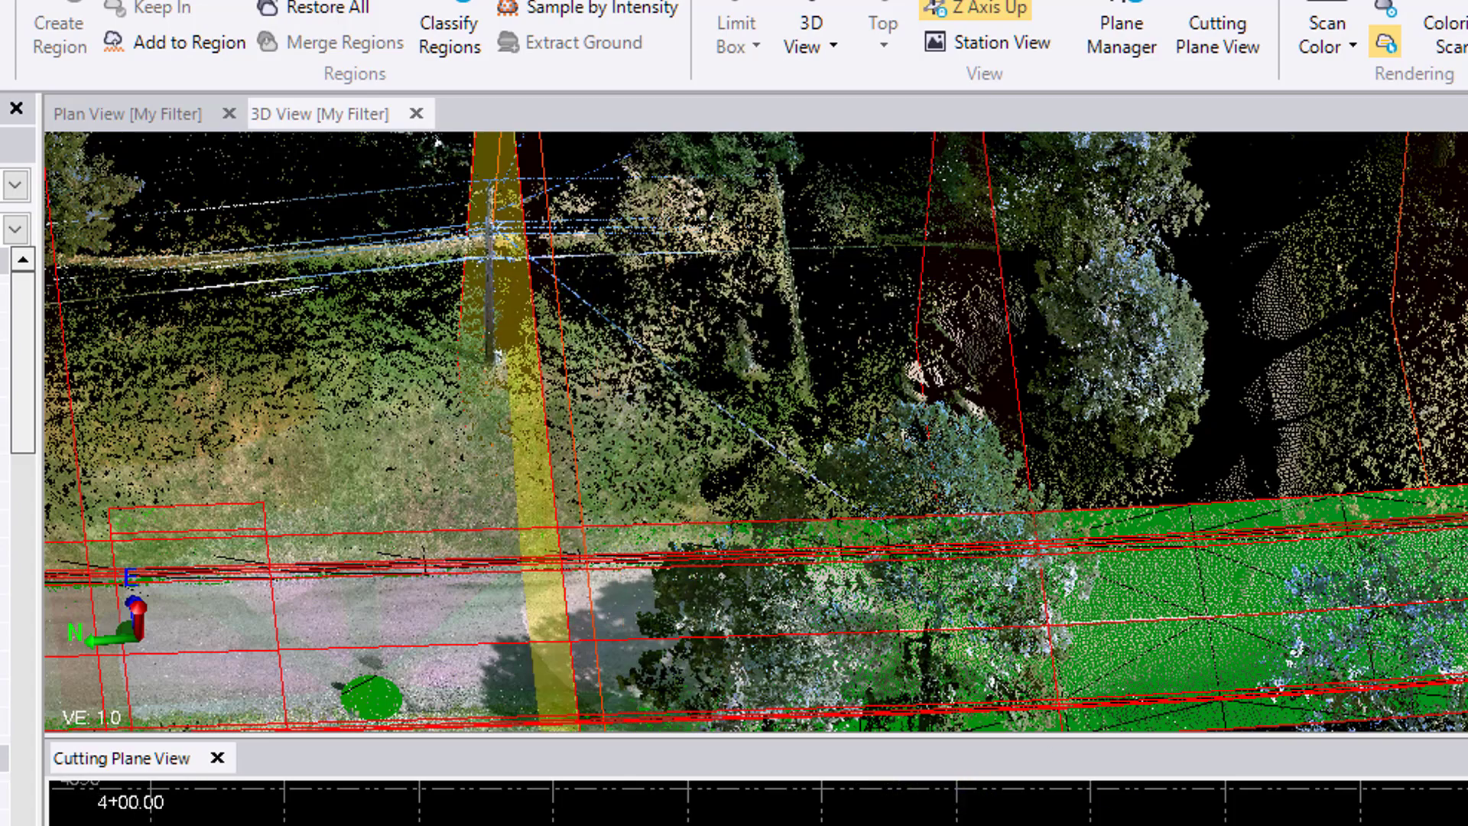